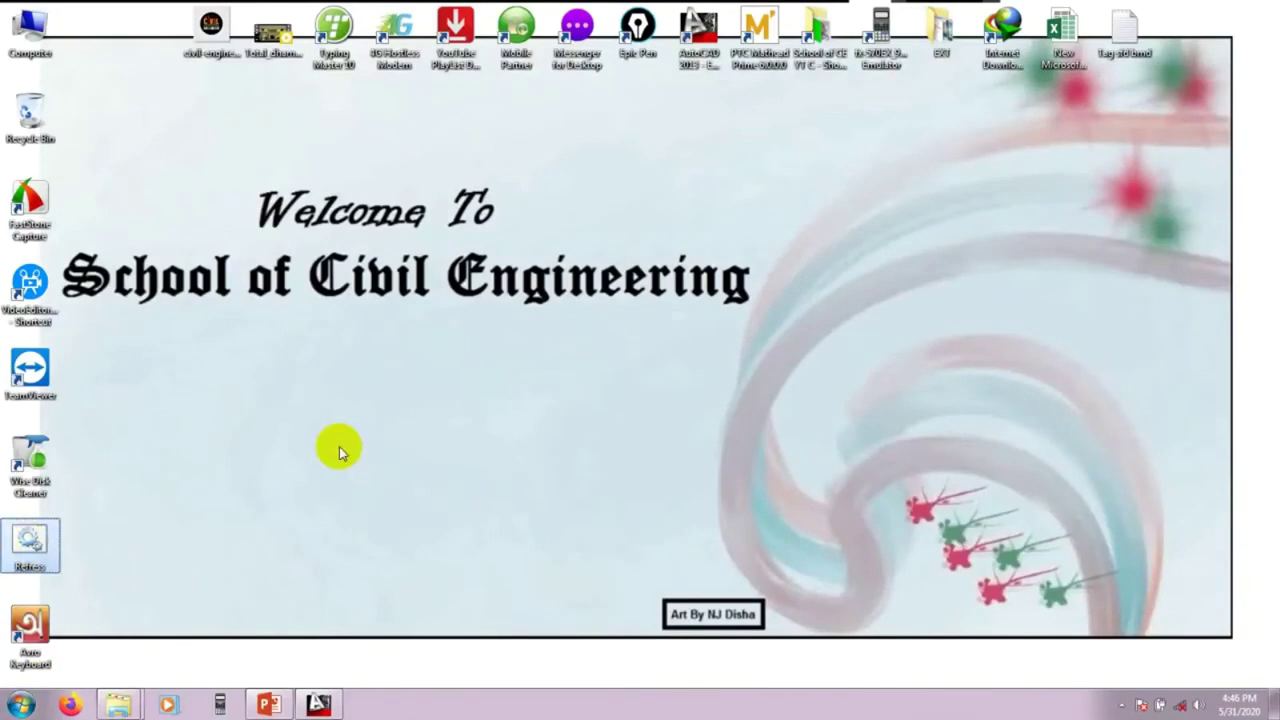
Draw a radius-12 circle as the first object in Drawing1.dwg
left_click(318, 705)
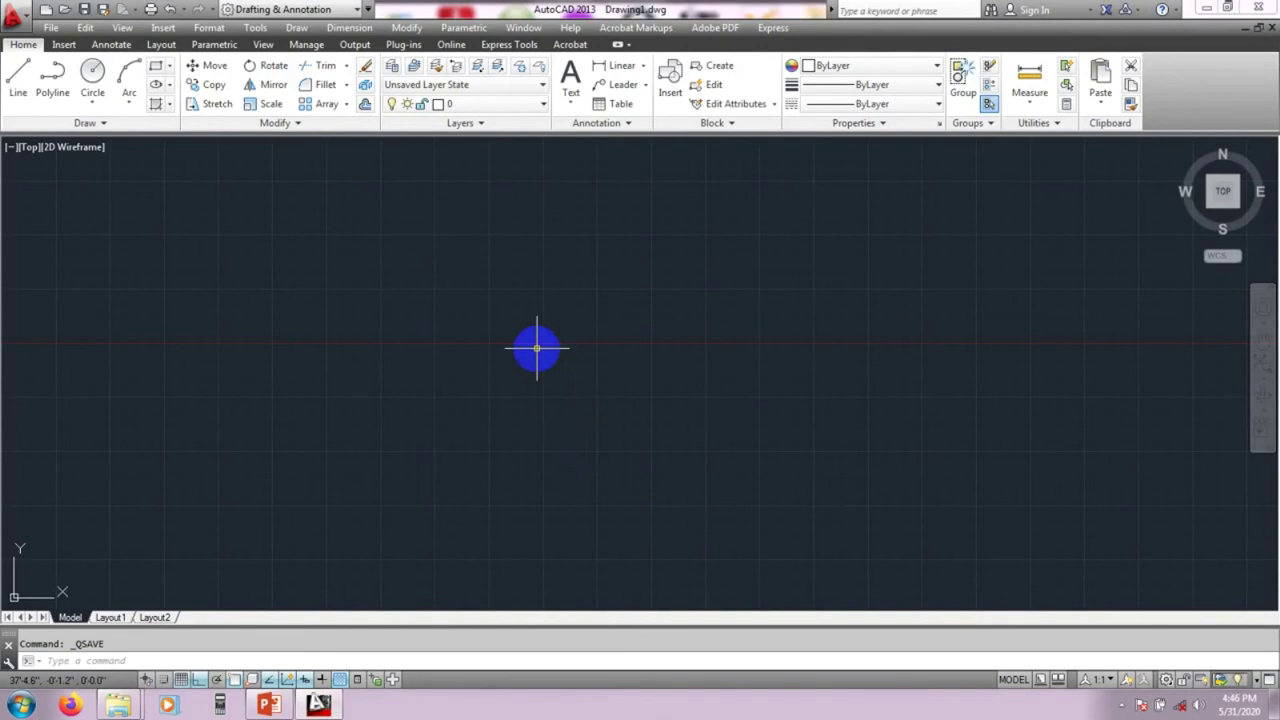
left_click(92, 72)
left_click(140, 265)
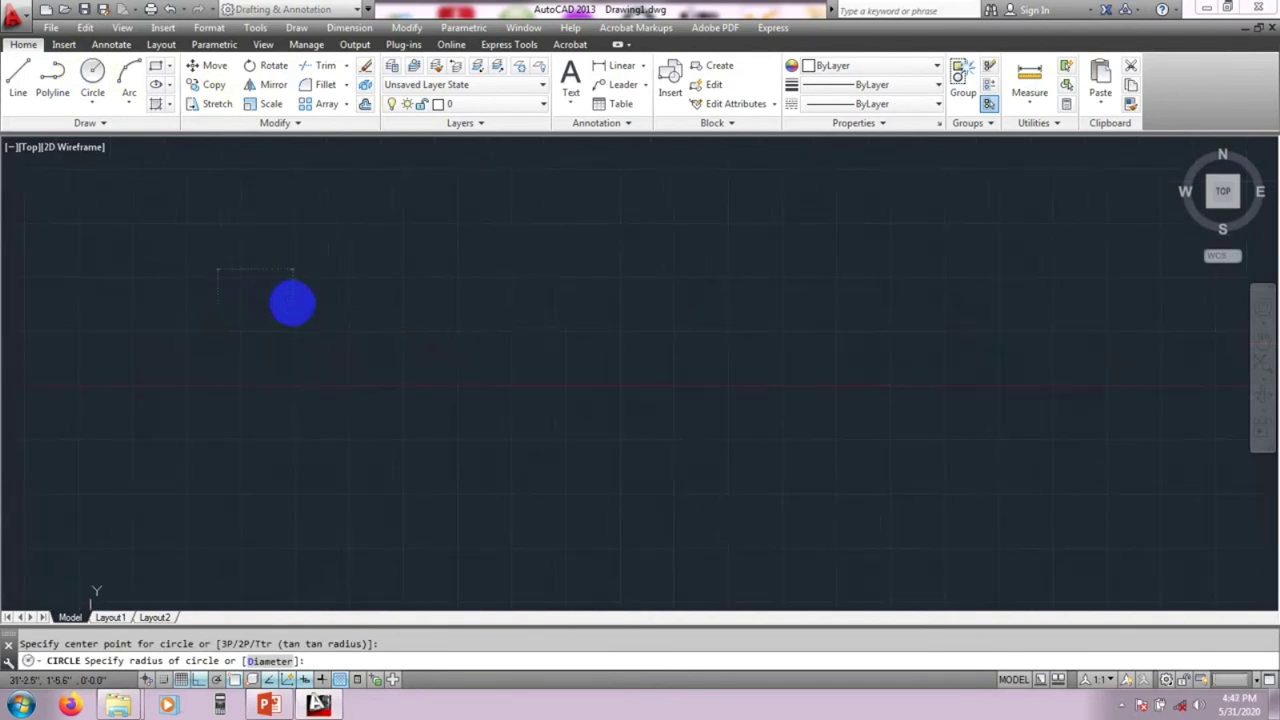
left_click(218, 308)
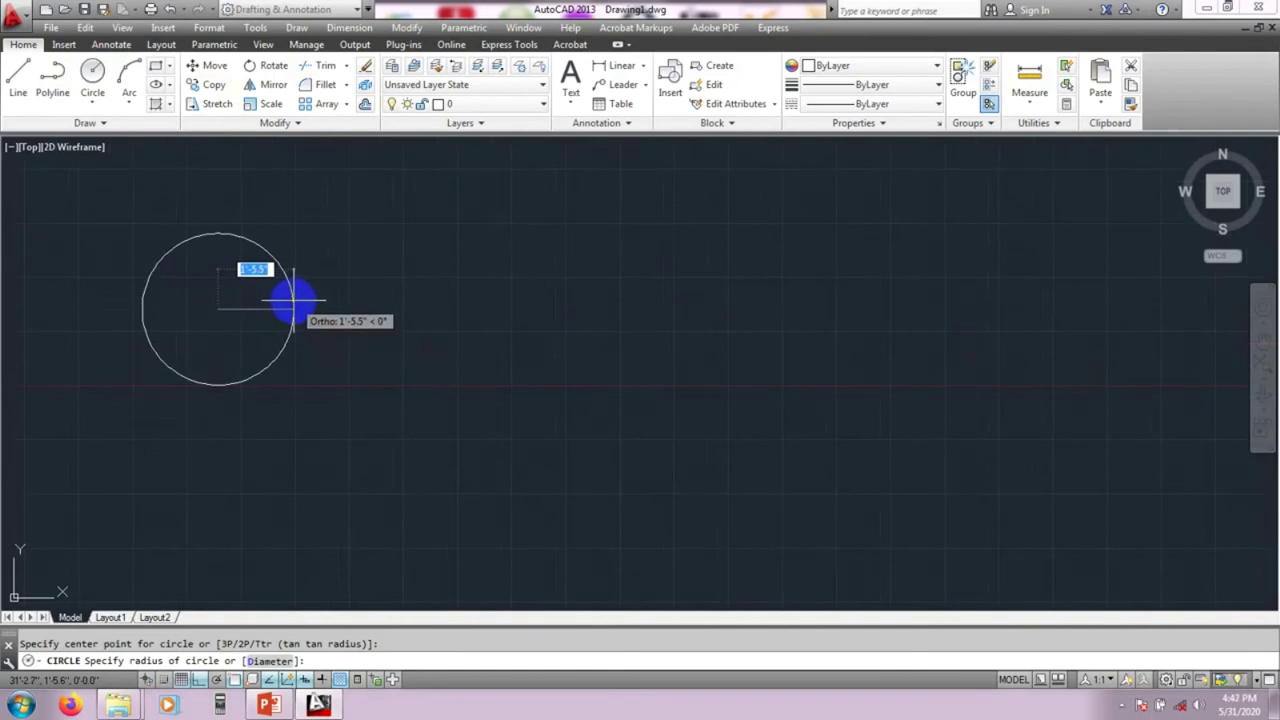
type("12")
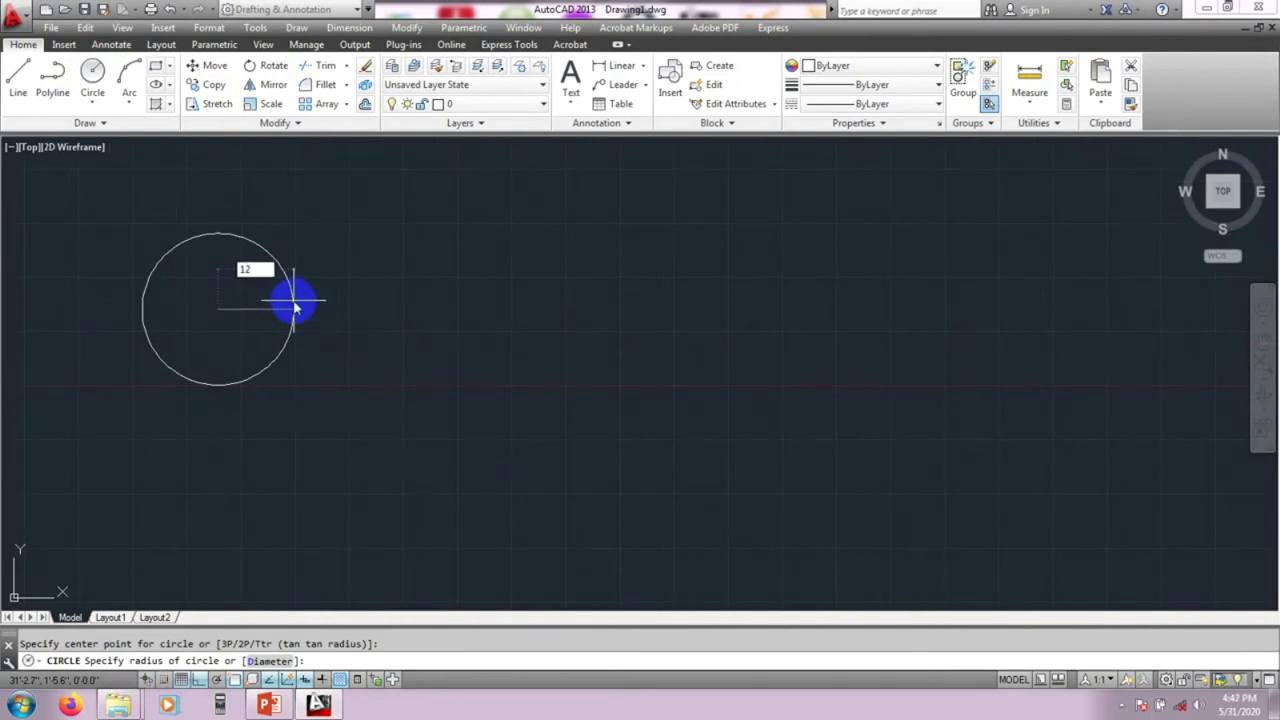
key("Return")
scroll(256, 297, "up", 7)
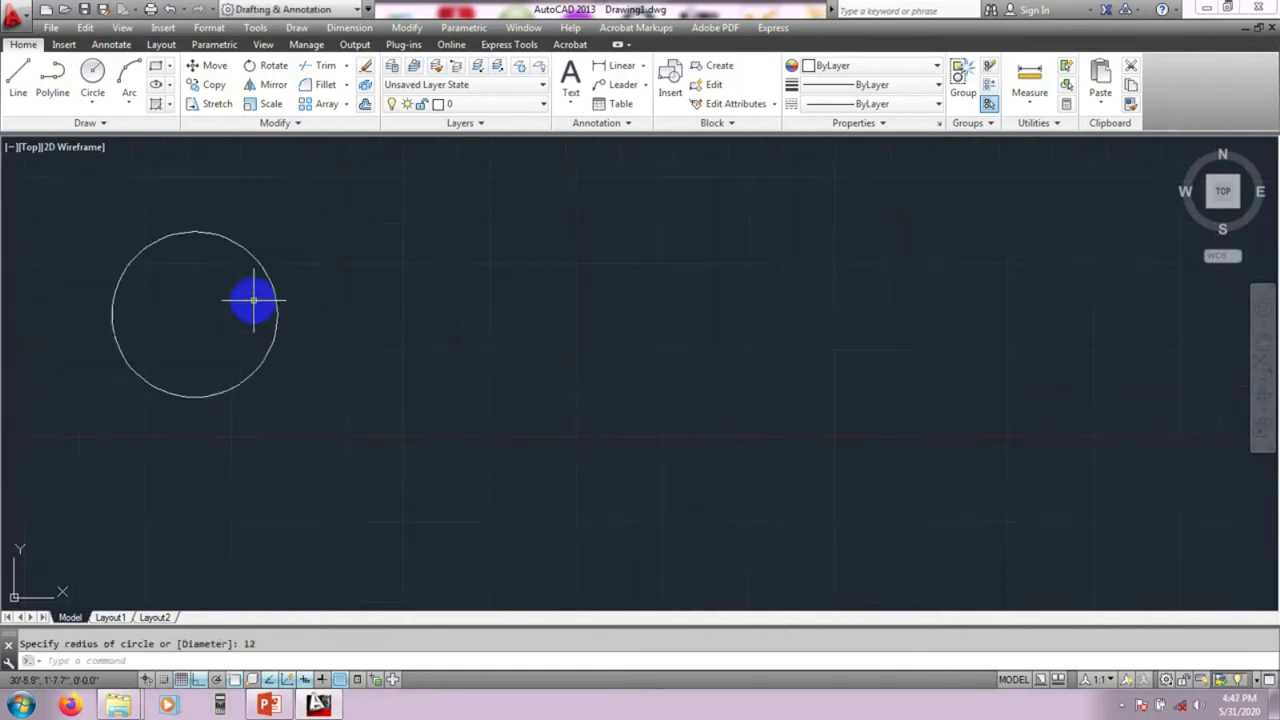
scroll(254, 298, "down", 5)
scroll(260, 303, "down", 3)
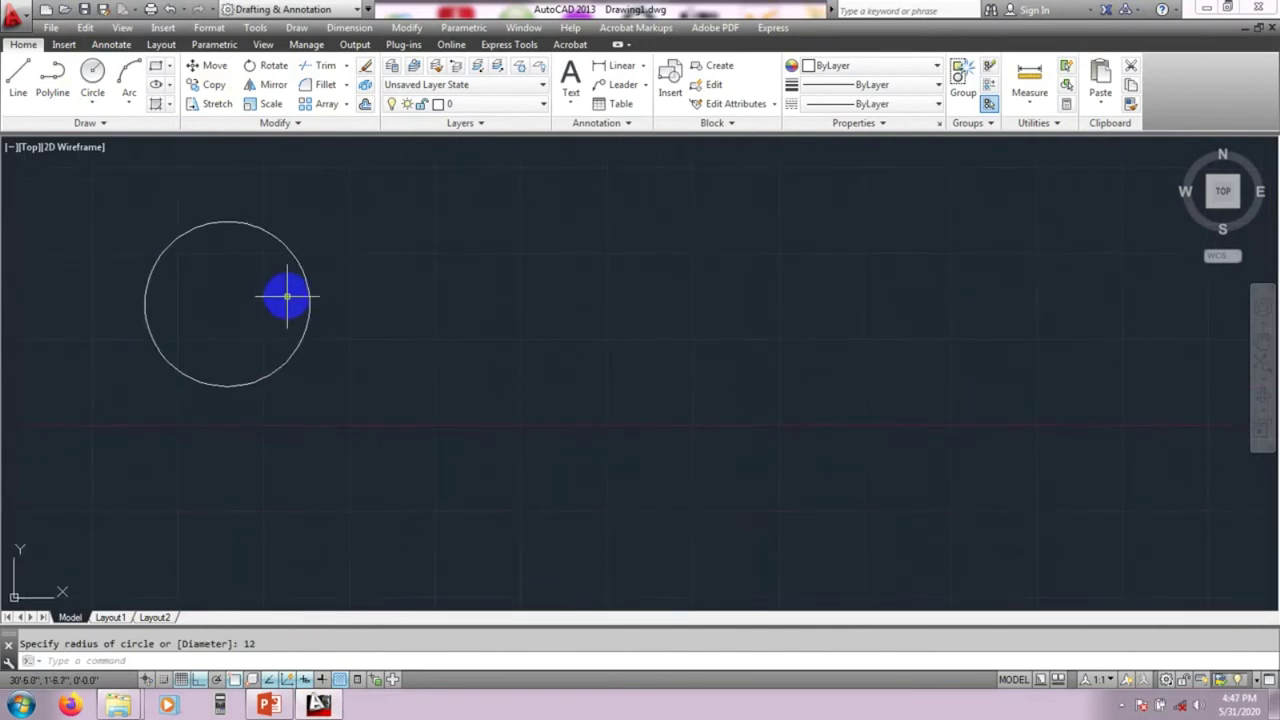
scroll(290, 340, "down", 2)
middle_click_drag(290, 340, 272, 335)
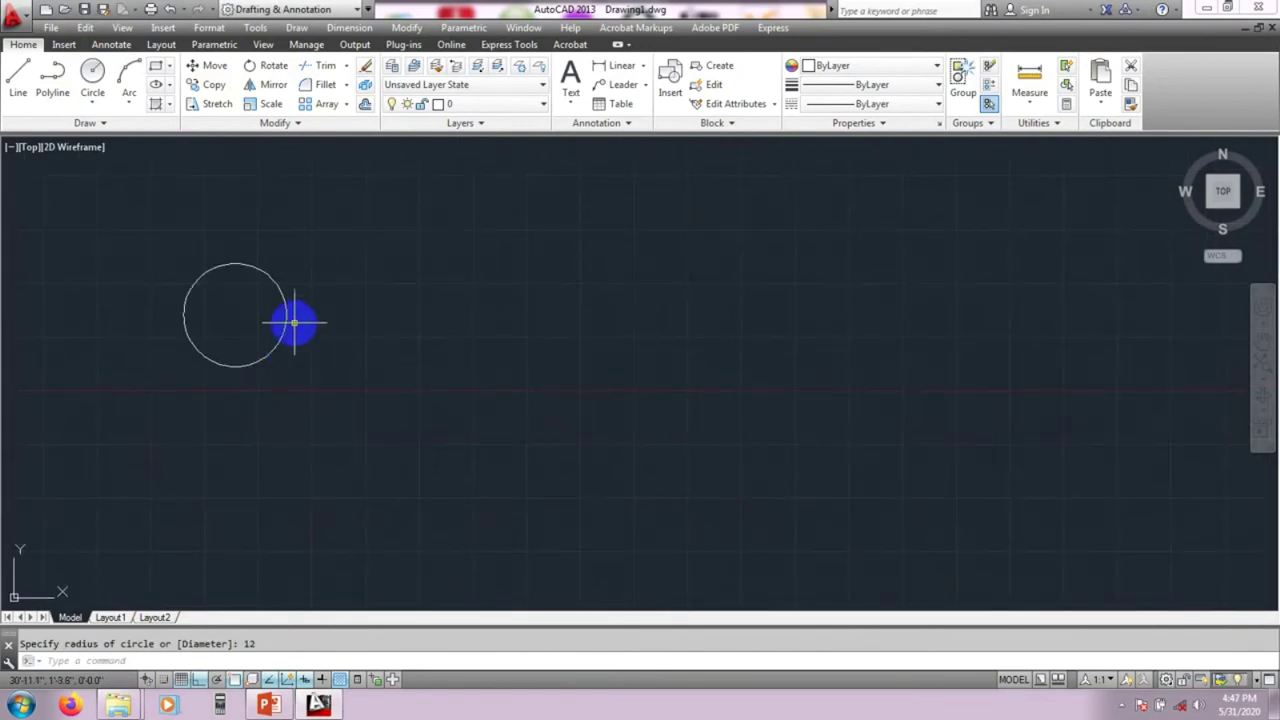
Start copying the circle from its centre as base point, with Ortho off
type("ci")
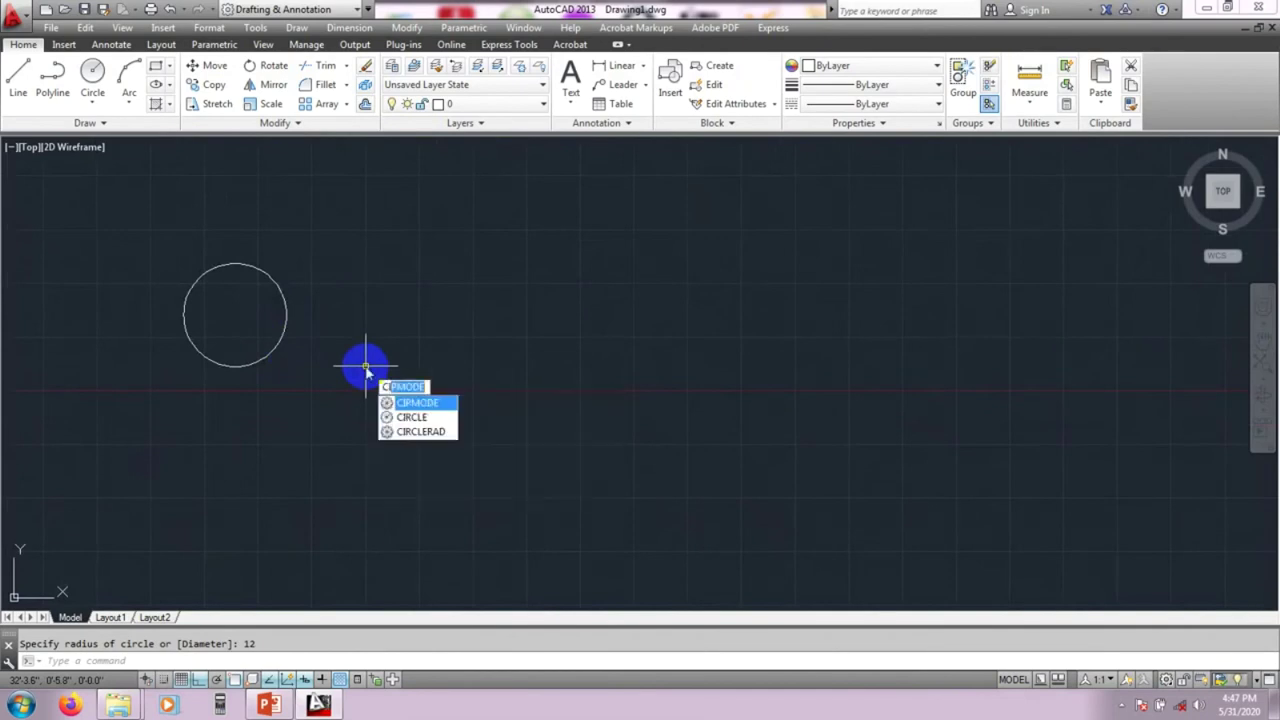
type("o")
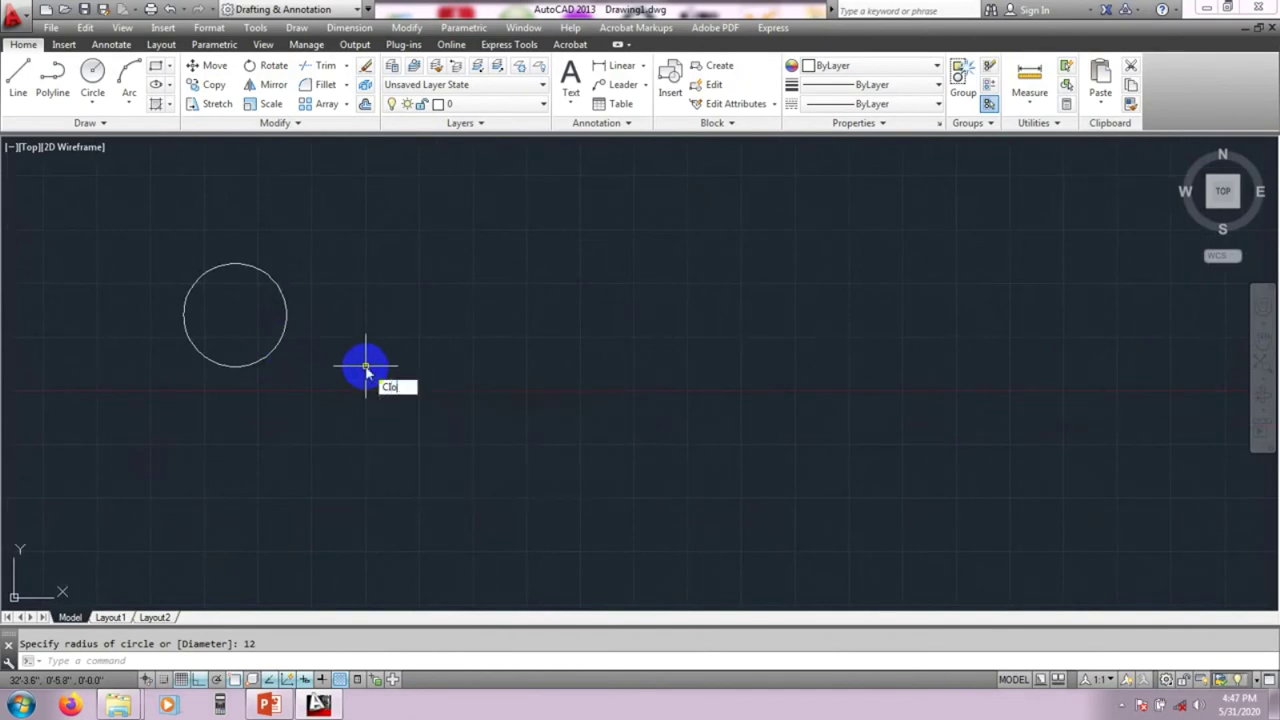
type("o")
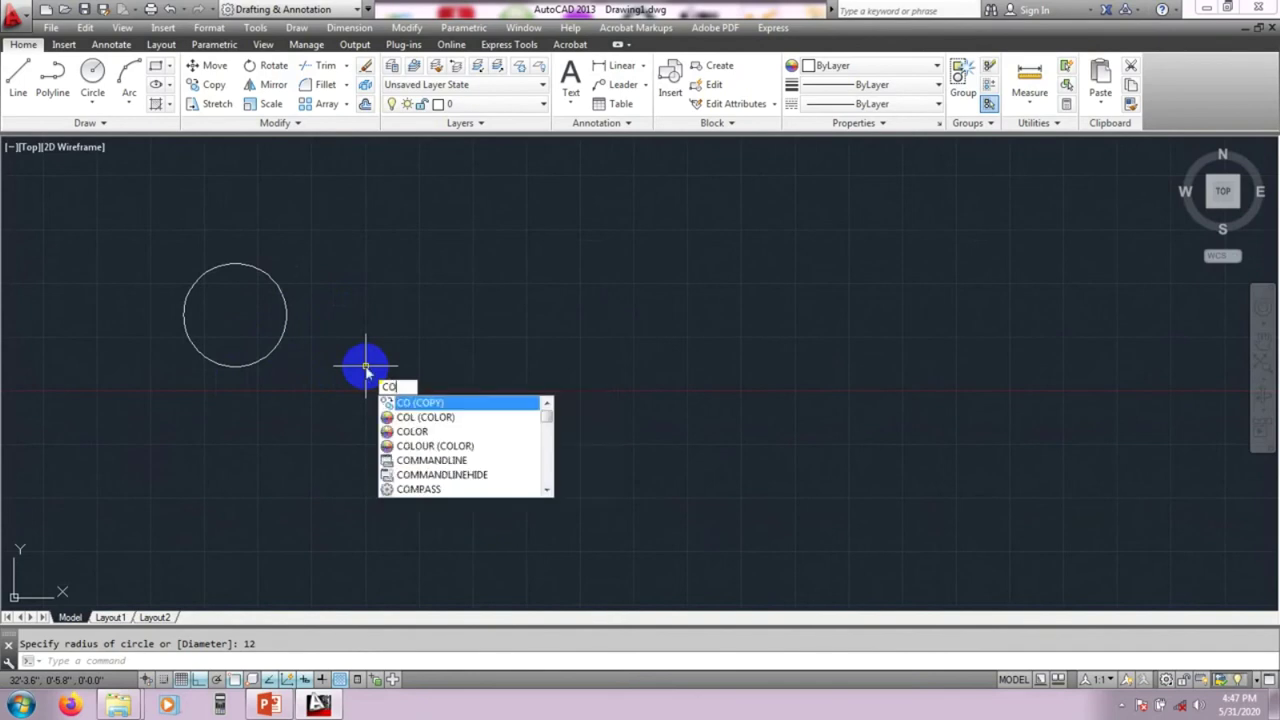
key("Return")
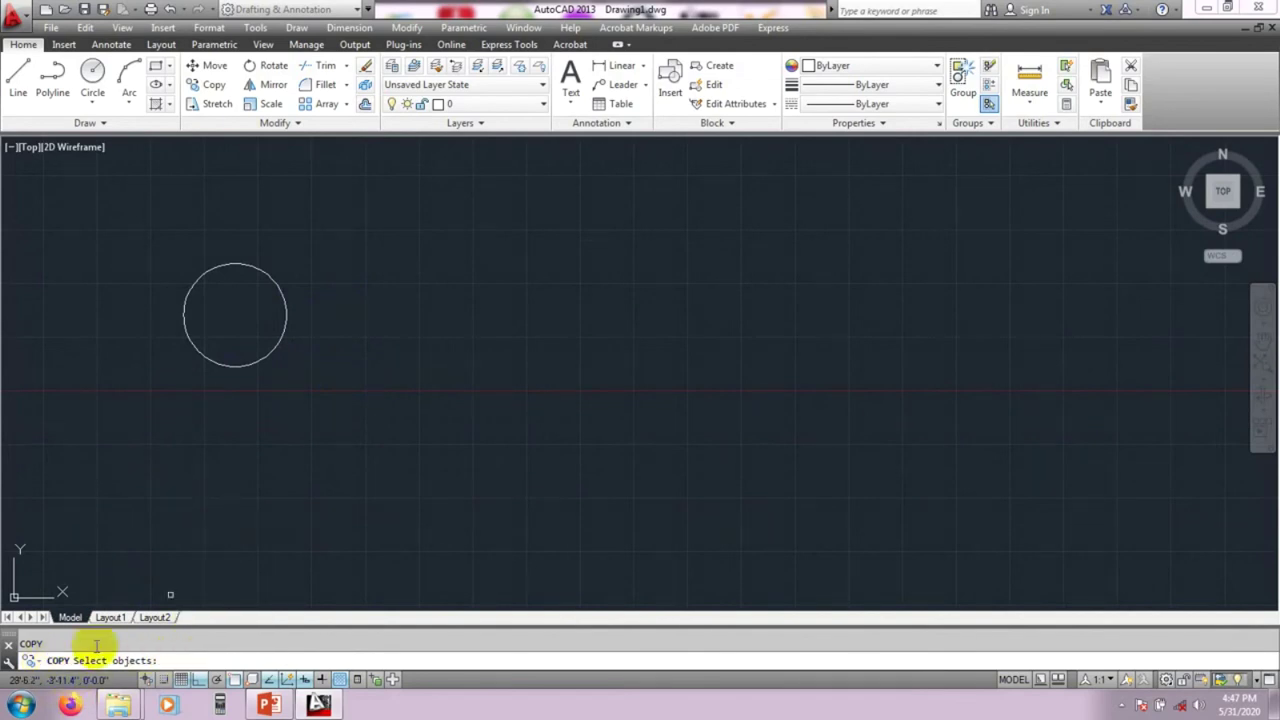
left_click(249, 365)
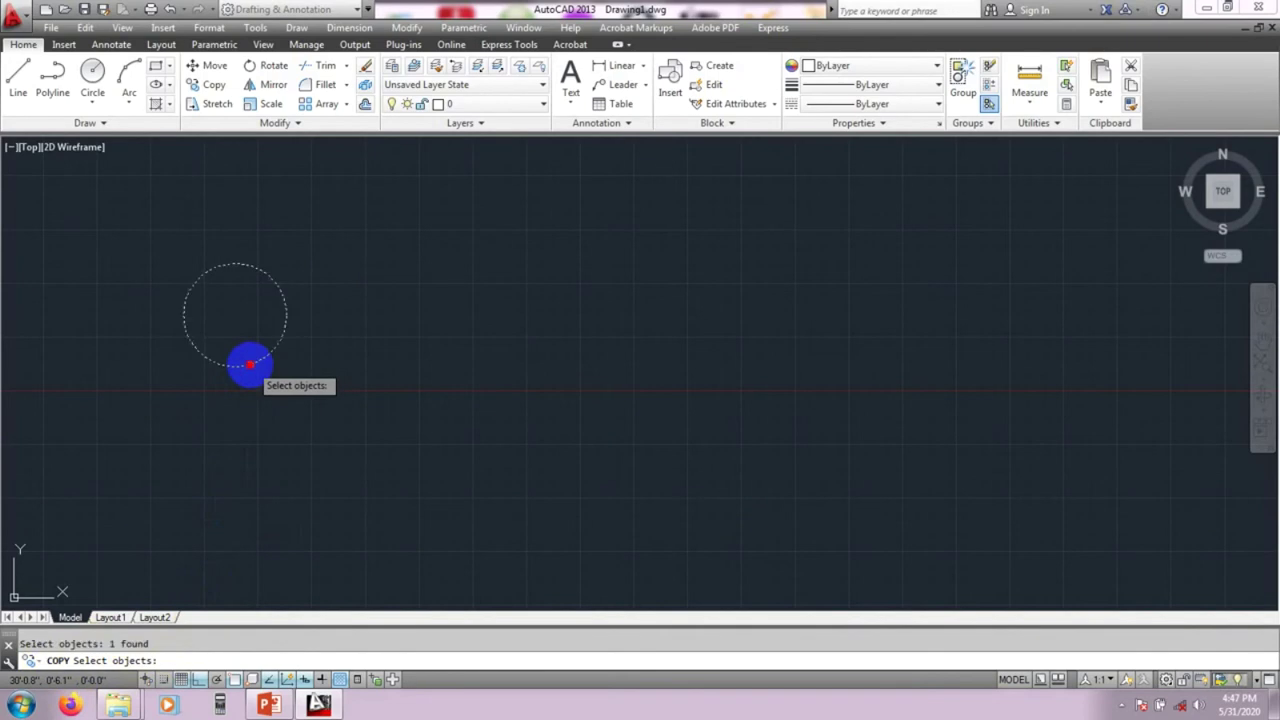
right_click(277, 390)
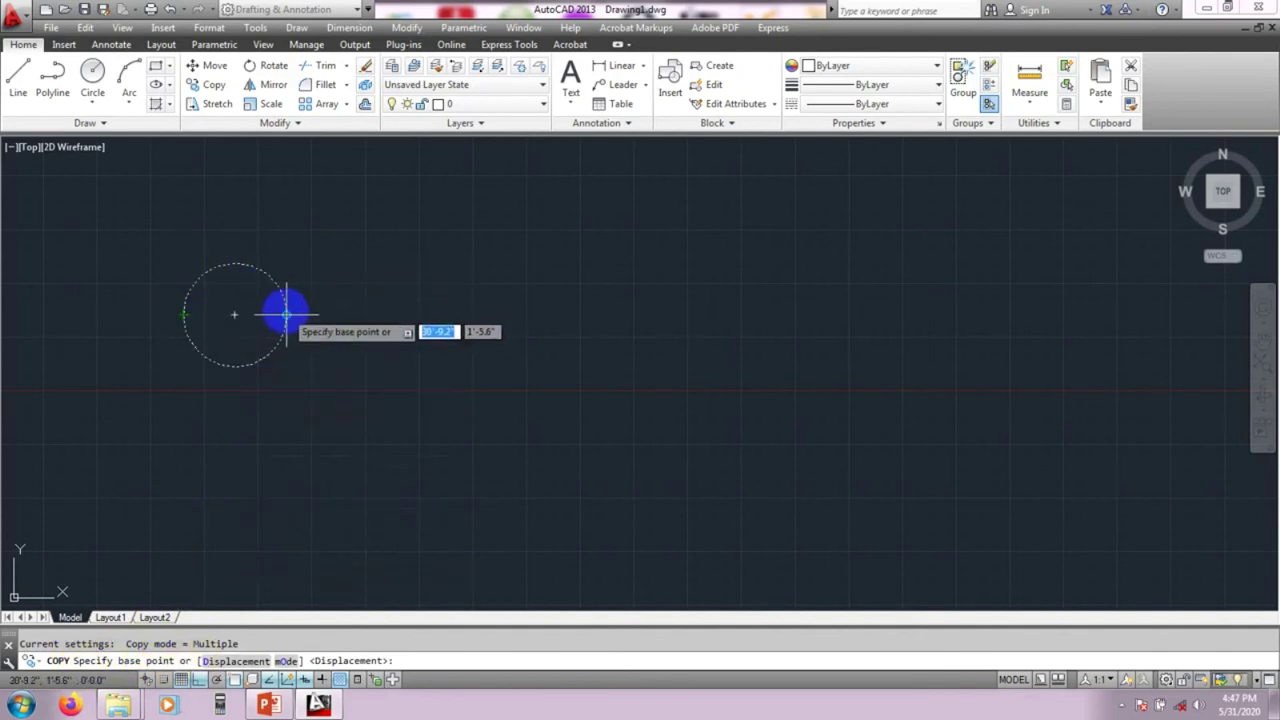
left_click(235, 316)
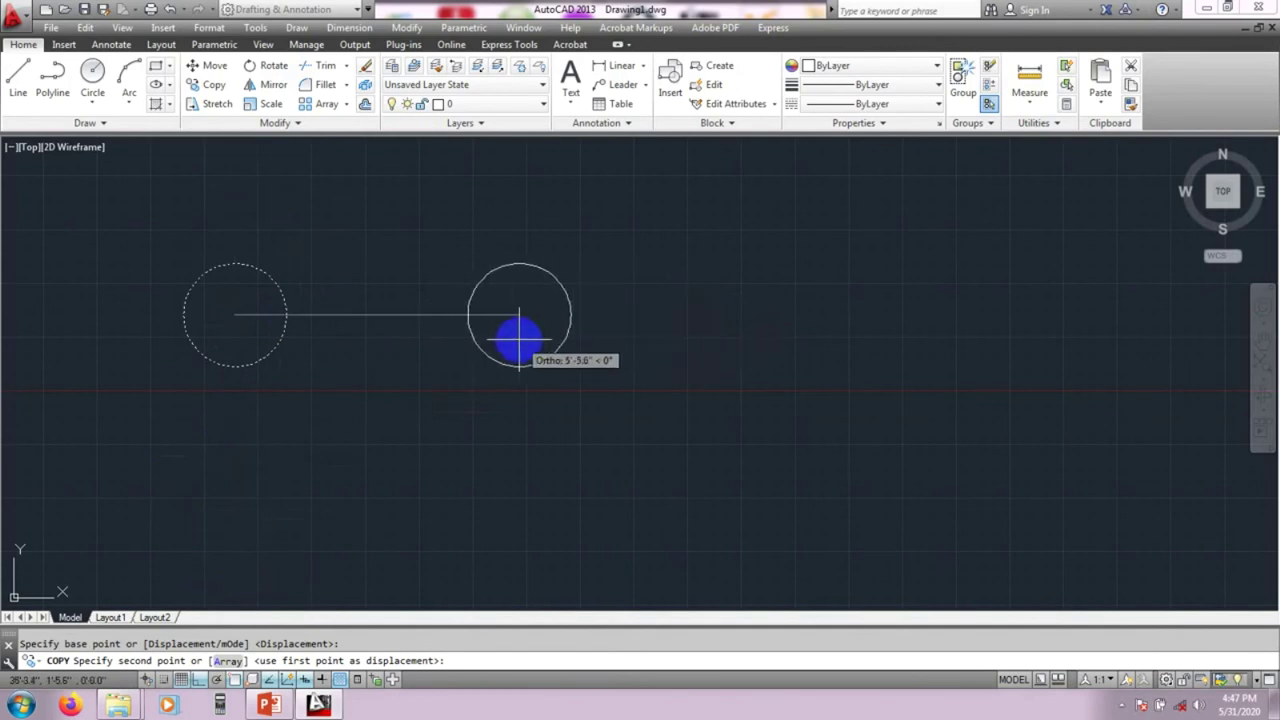
left_click(199, 679)
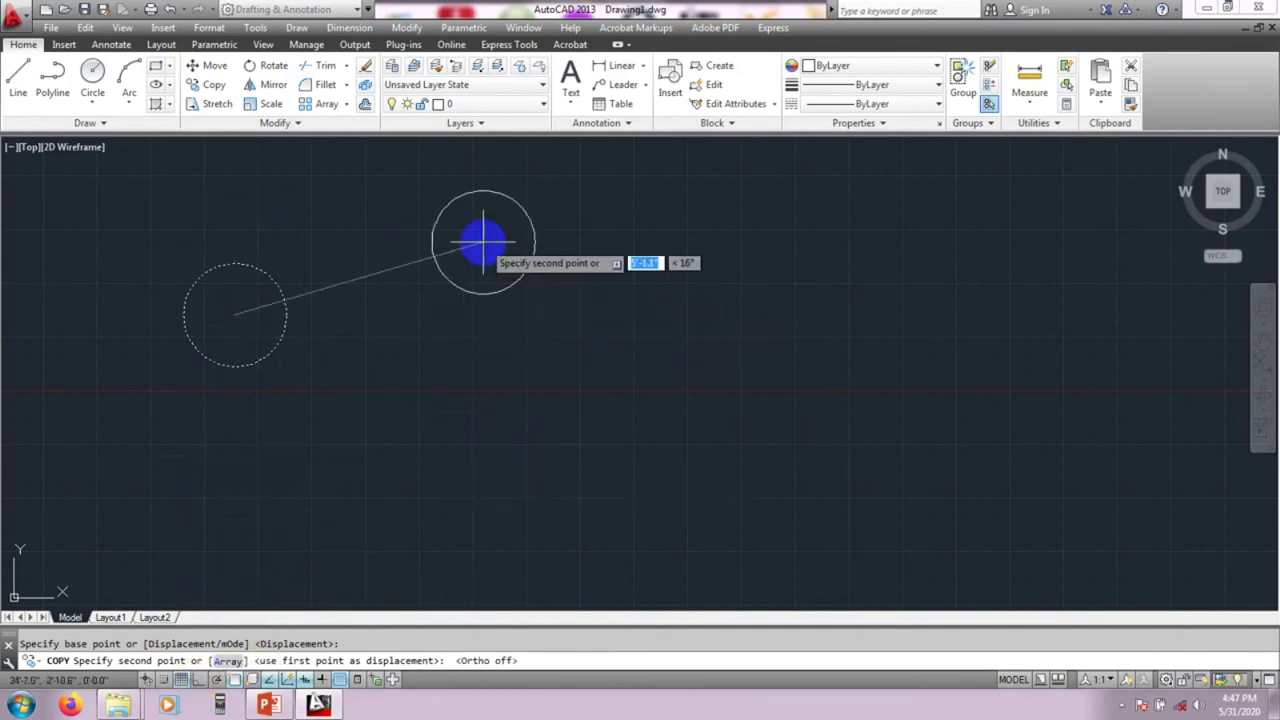
Place seven copies of the circle scattered around the original
left_click(470, 468)
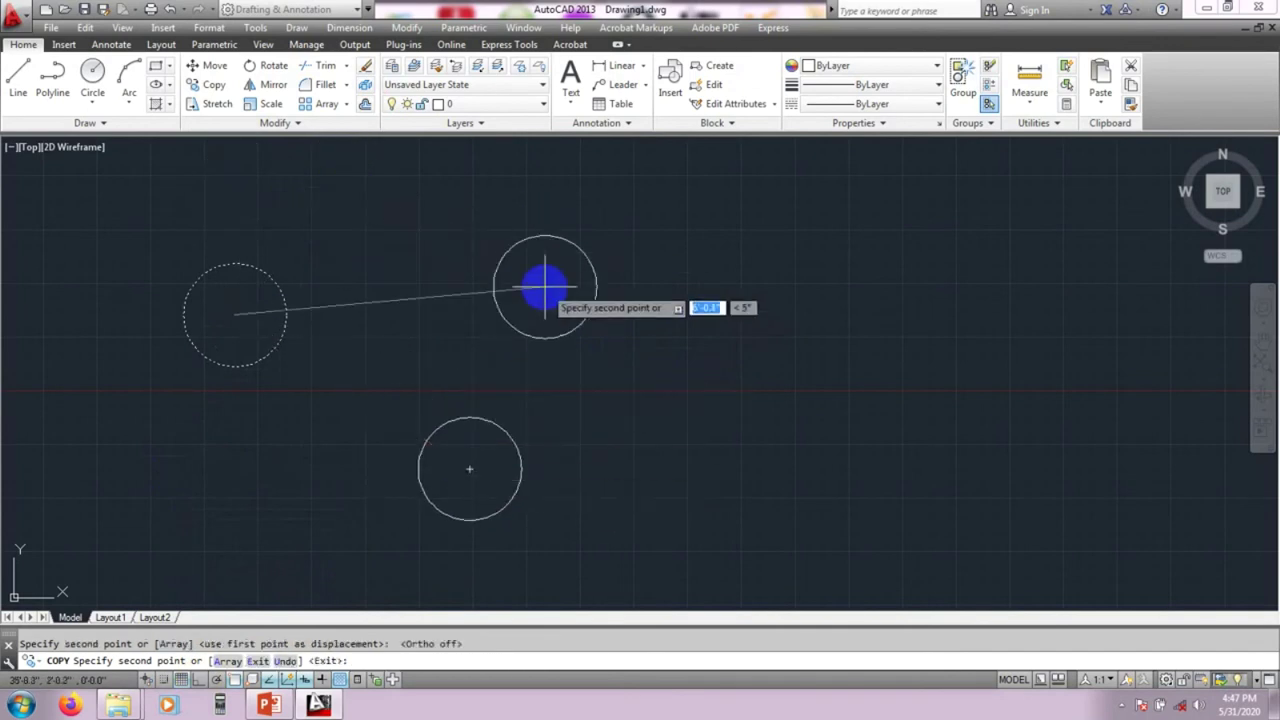
middle_click_drag(590, 318, 703, 371)
scroll(690, 362, "down", 2)
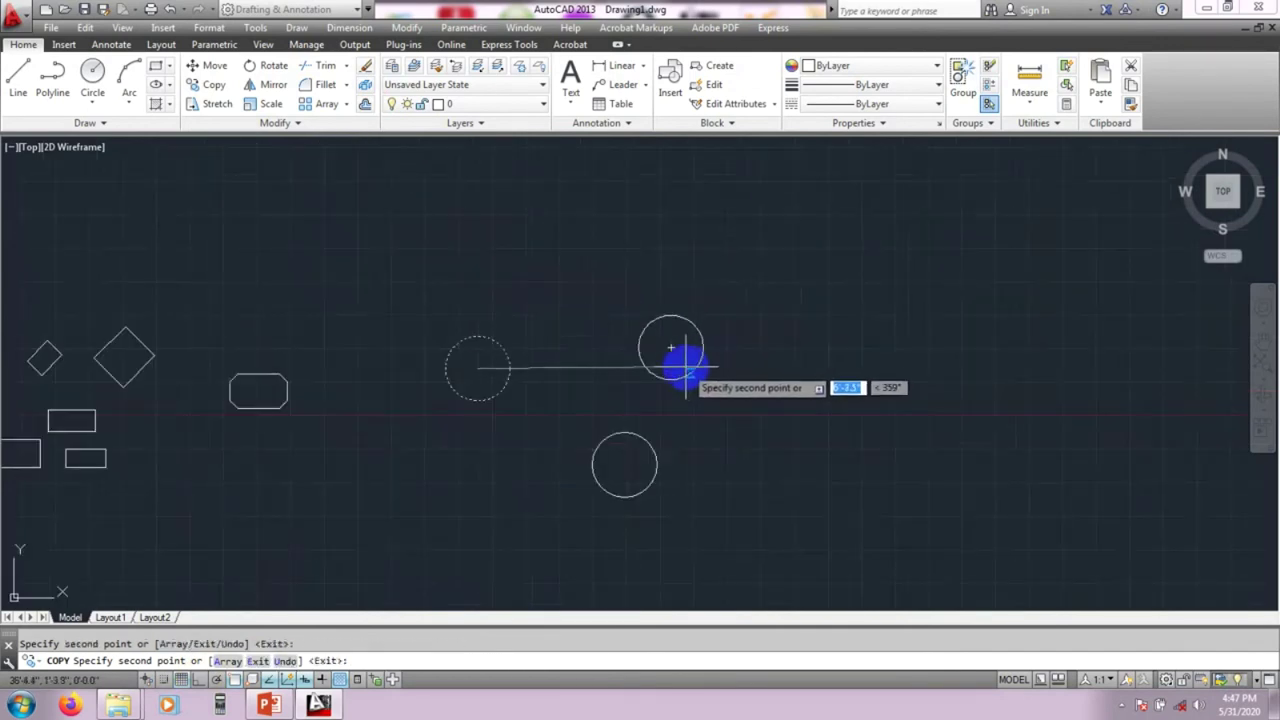
left_click(613, 238)
left_click(429, 241)
left_click(340, 286)
left_click(345, 416)
left_click(382, 506)
left_click(532, 206)
middle_click_drag(782, 336, 600, 334)
key("Escape")
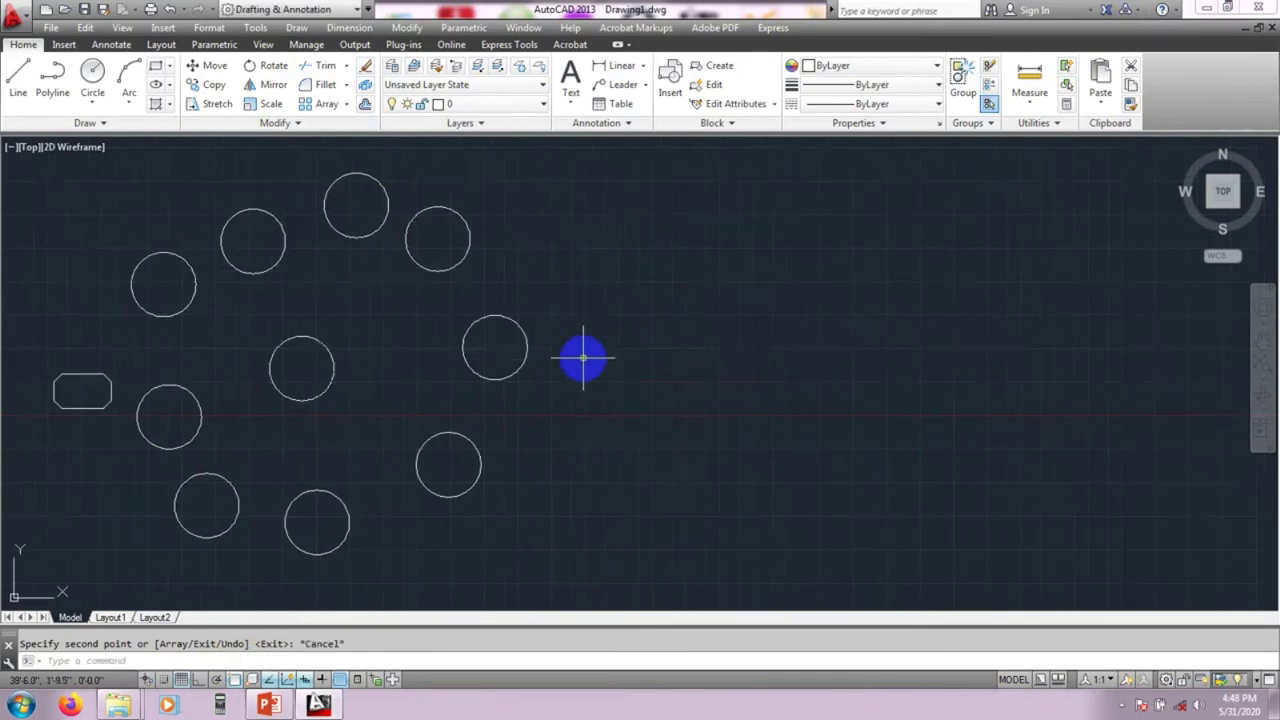
middle_click_drag(634, 403, 516, 392)
Draw a horizontal line with Ortho on, to the right of the circle cluster
left_click(22, 80)
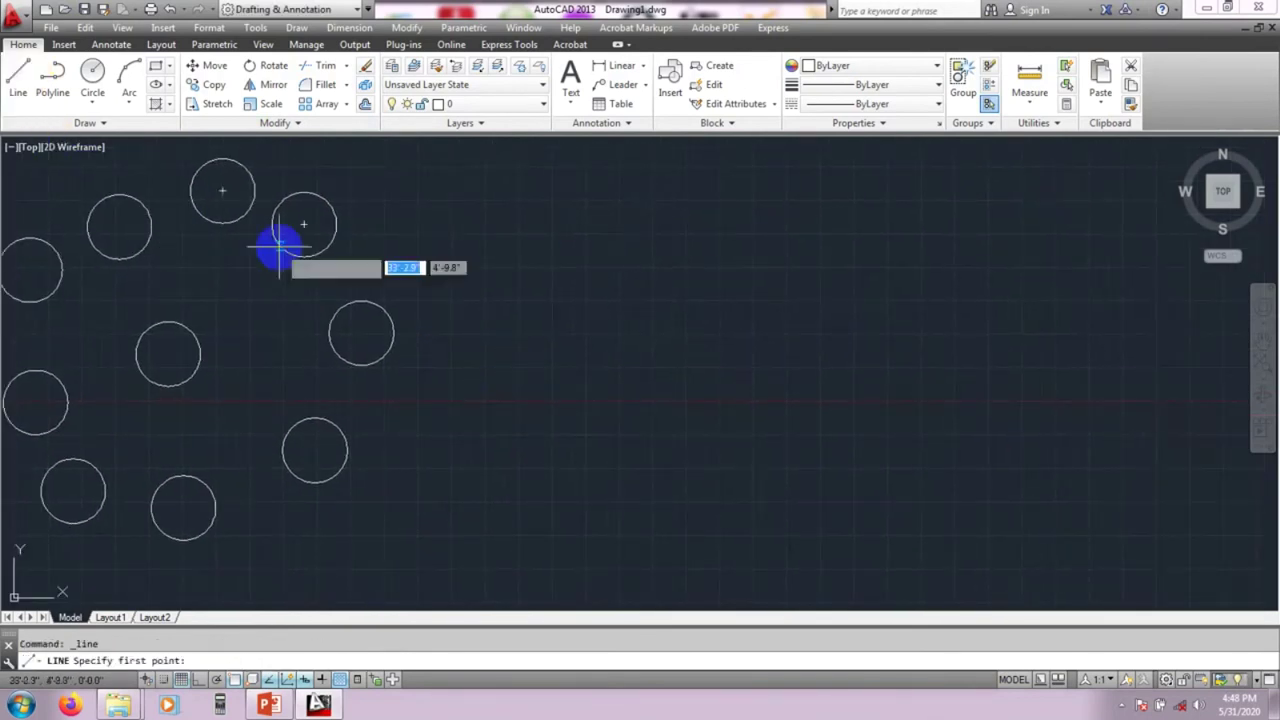
left_click(508, 437)
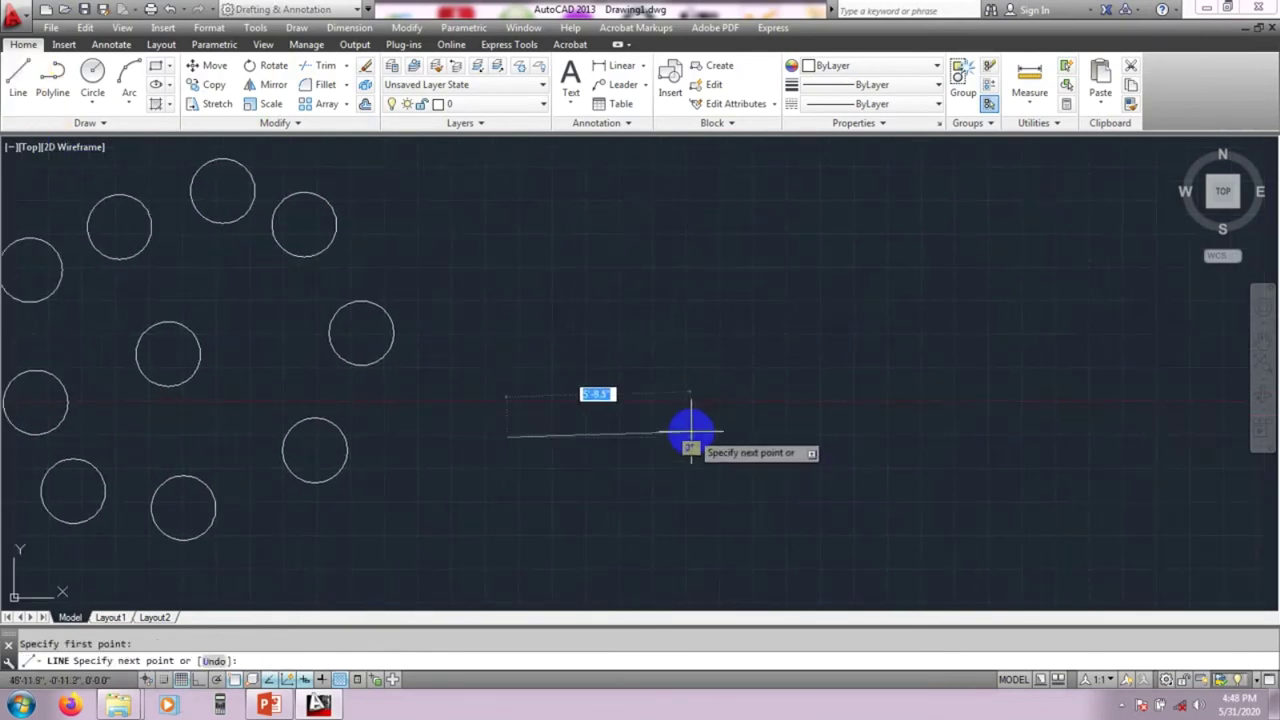
left_click(199, 679)
left_click(768, 437)
key("Escape")
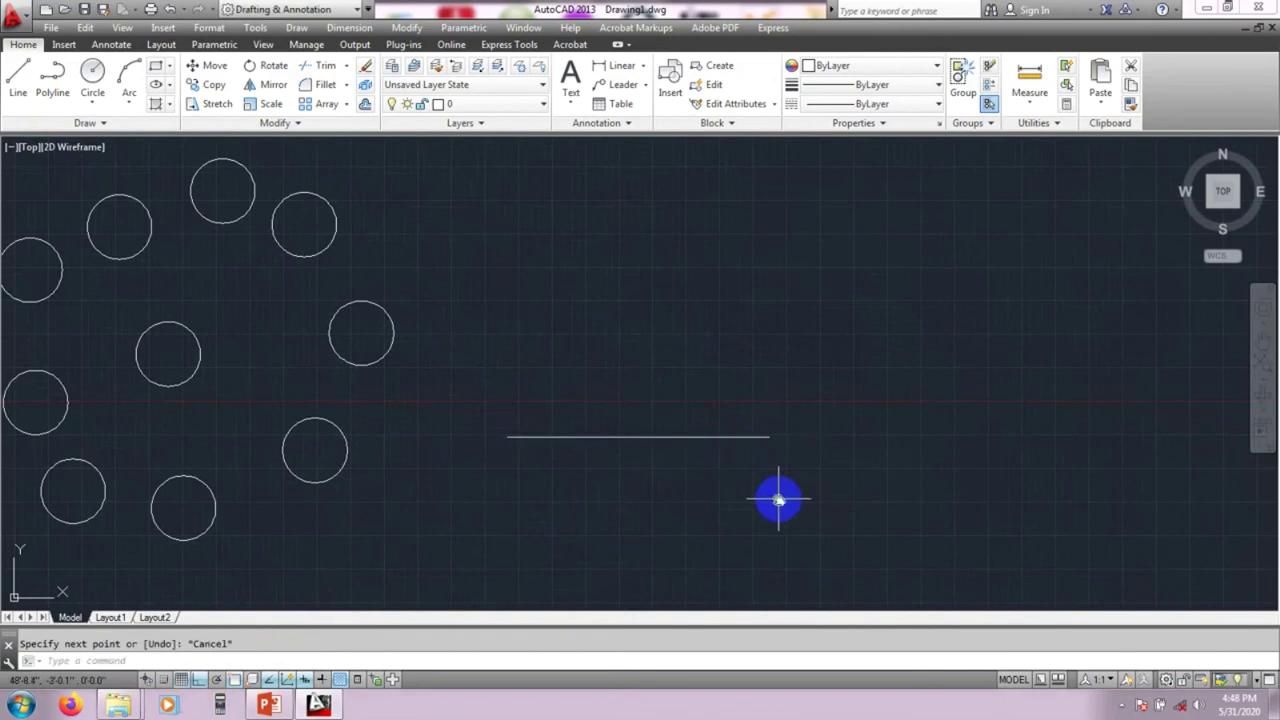
middle_click_drag(771, 500, 766, 480)
scroll(387, 420, "up", 2)
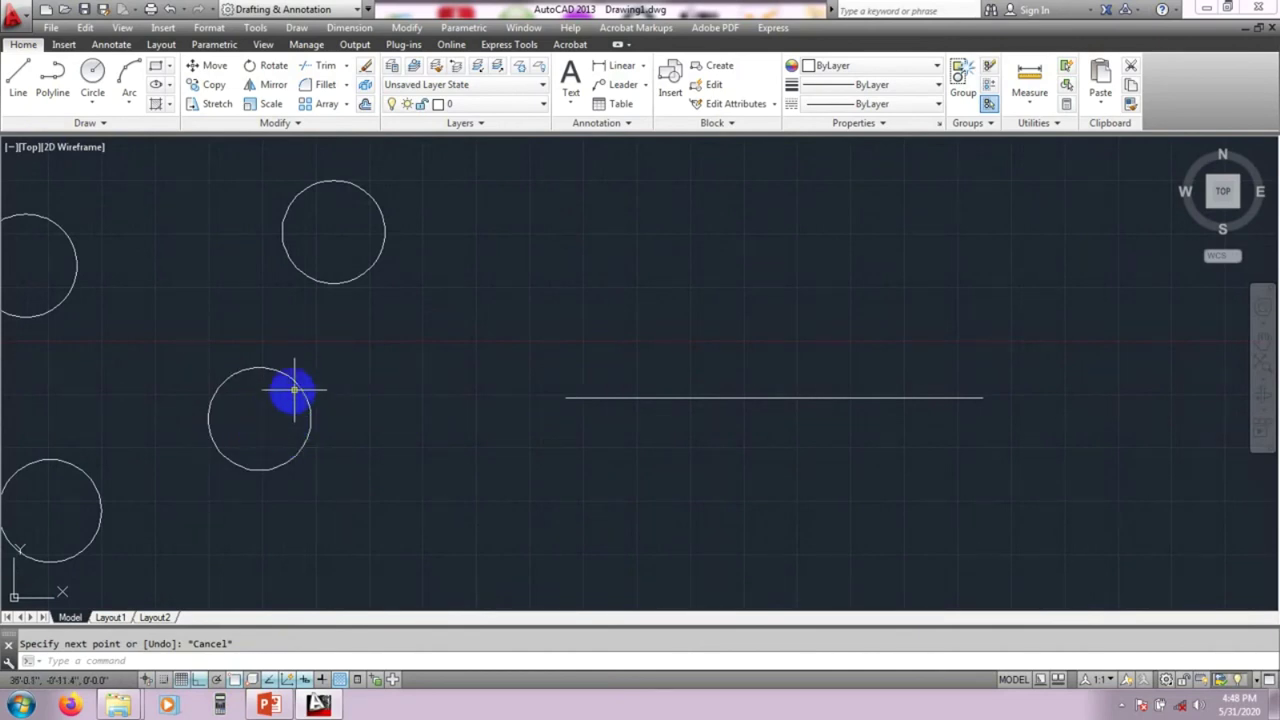
scroll(530, 400, "down", 3)
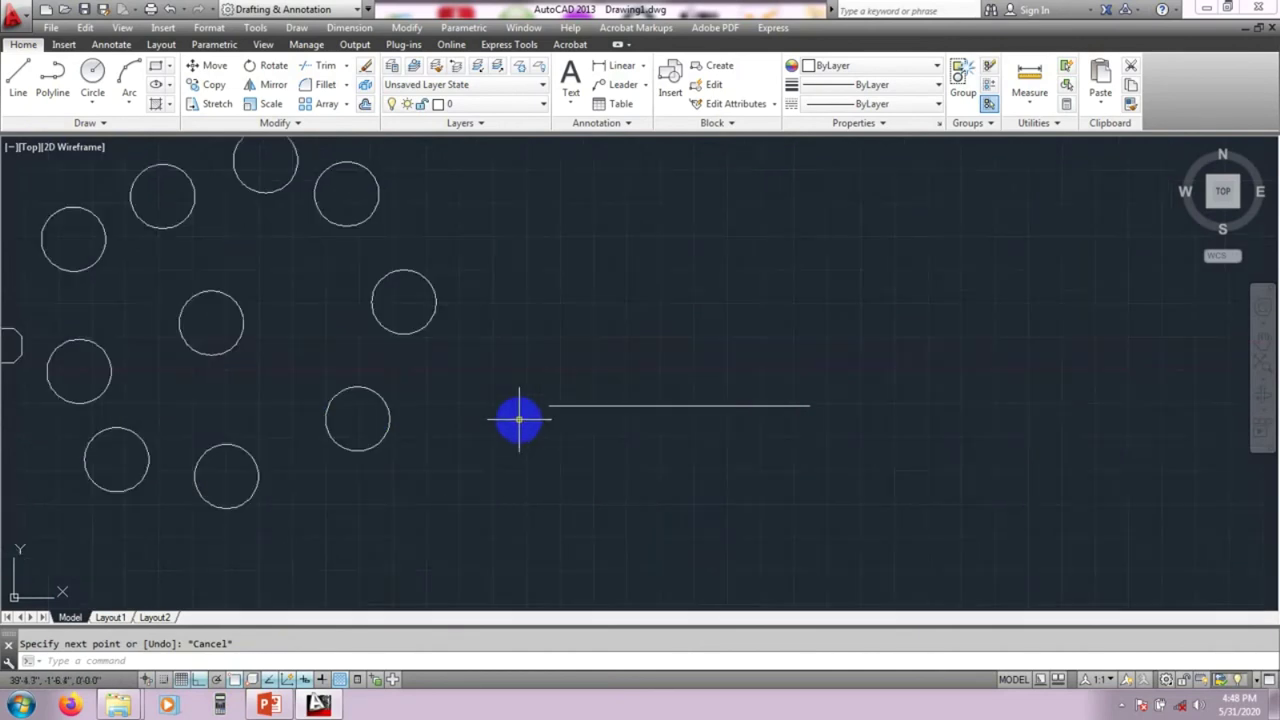
middle_click_drag(497, 440, 491, 441)
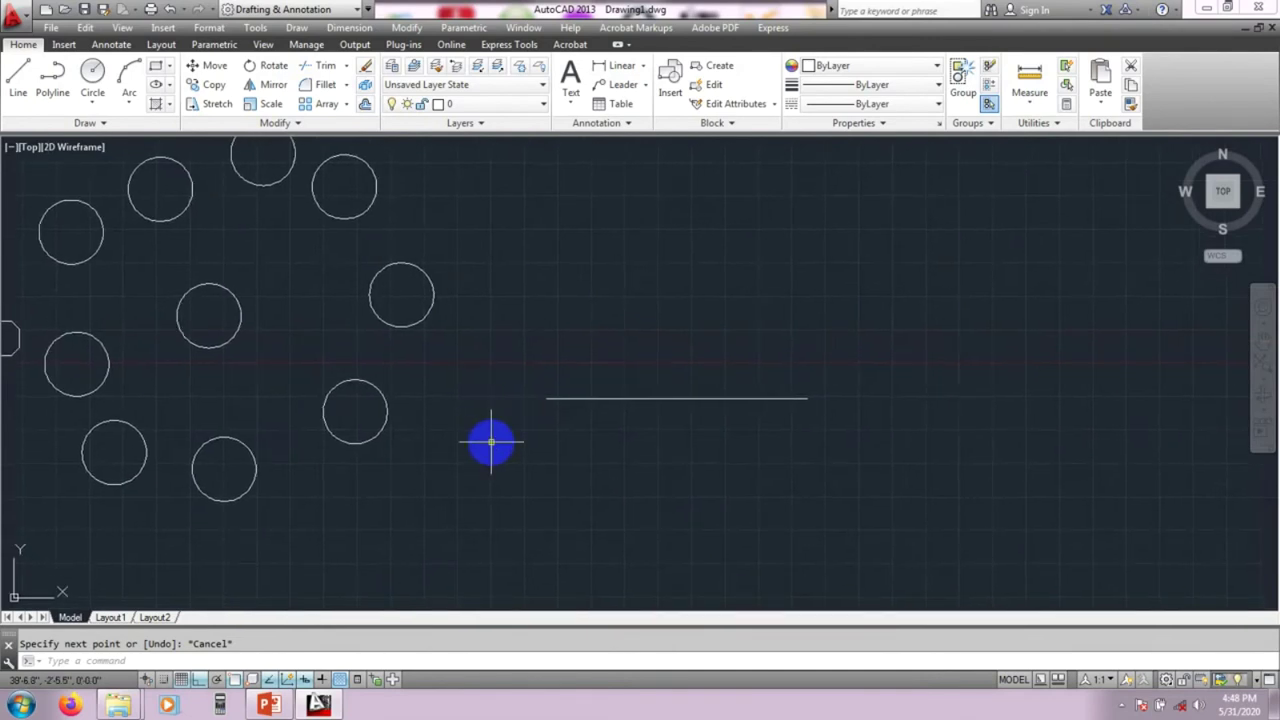
Start copying a circle from its centre as base point, with Ortho off
type("o")
key("Return")
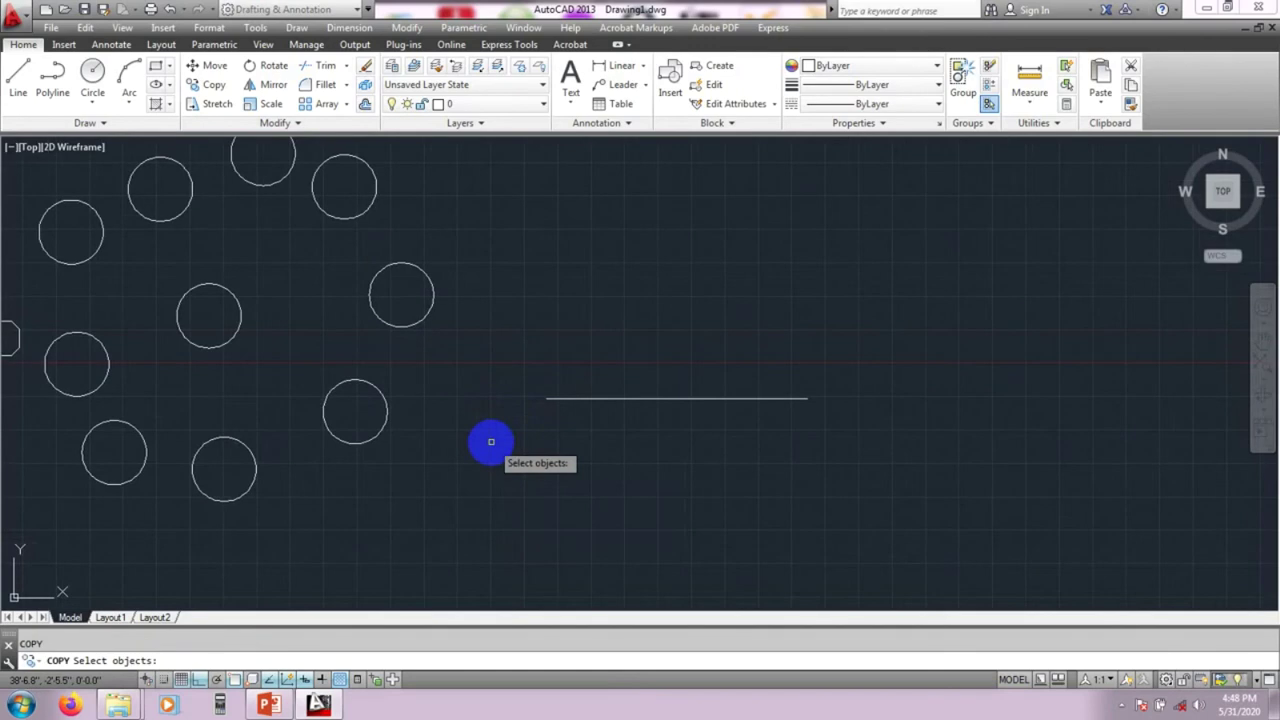
left_click(384, 406)
key("Return")
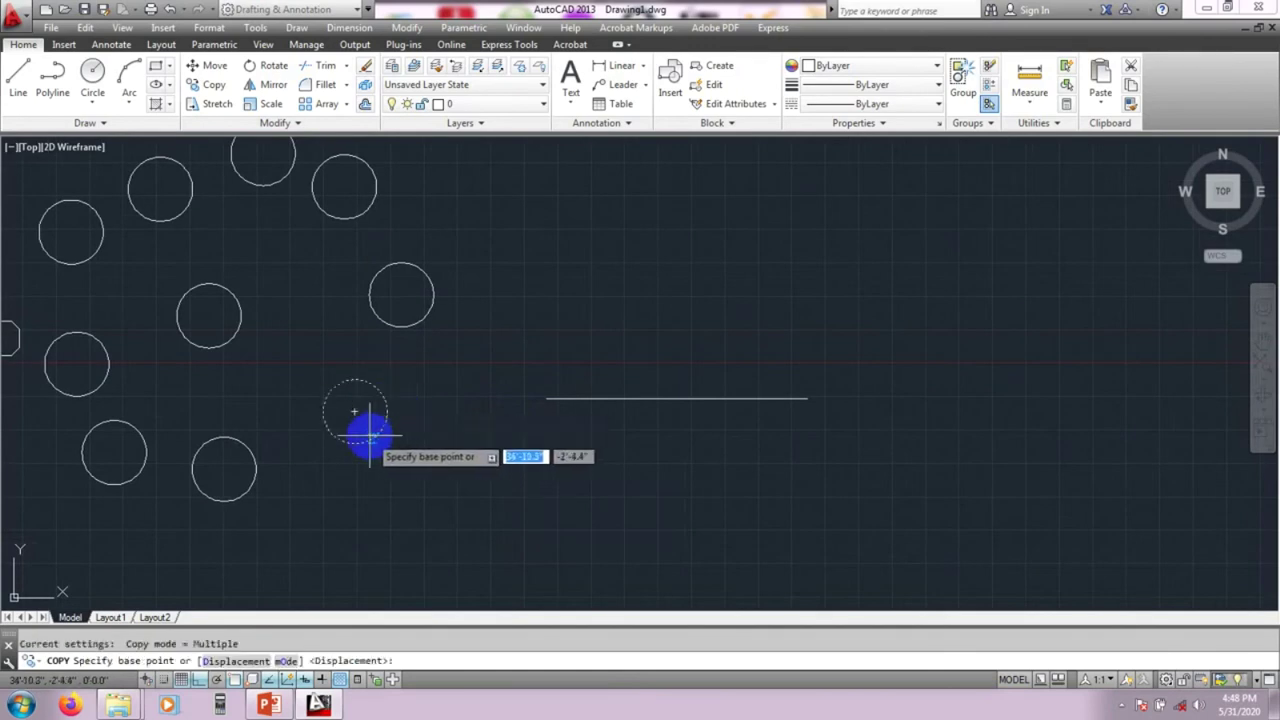
left_click(355, 410)
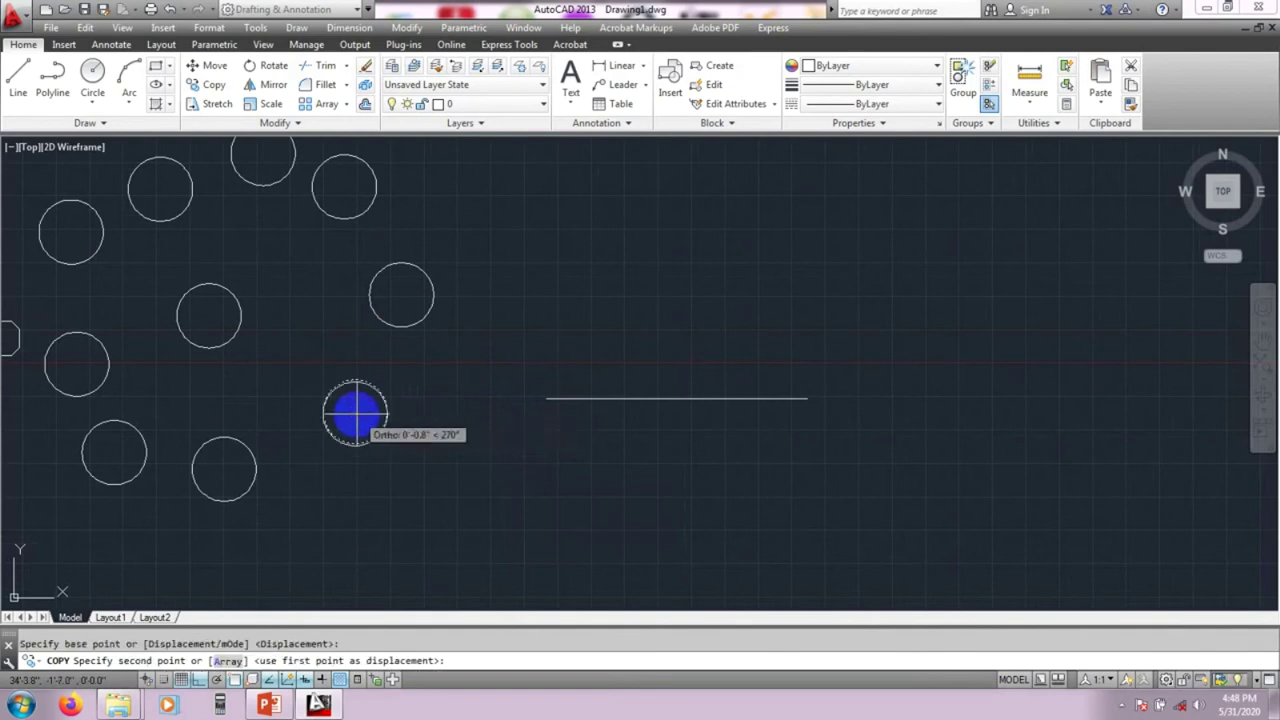
scroll(548, 400, "up", 4)
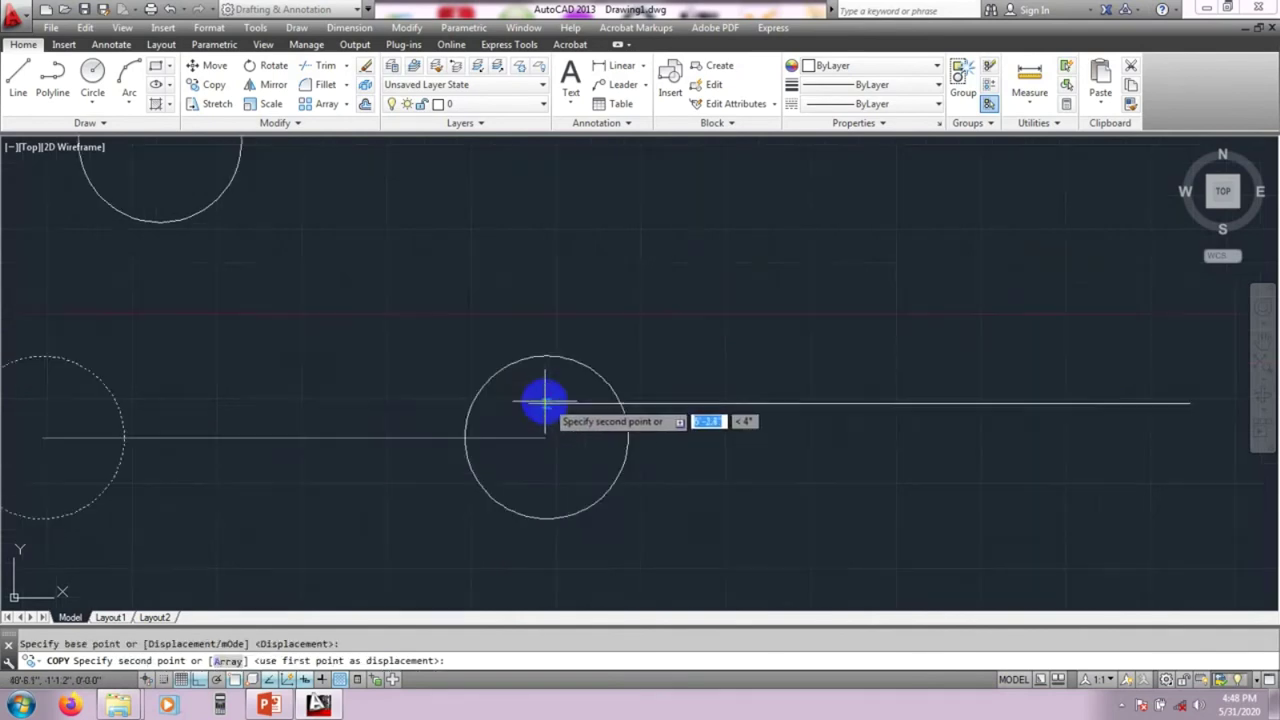
left_click(198, 679)
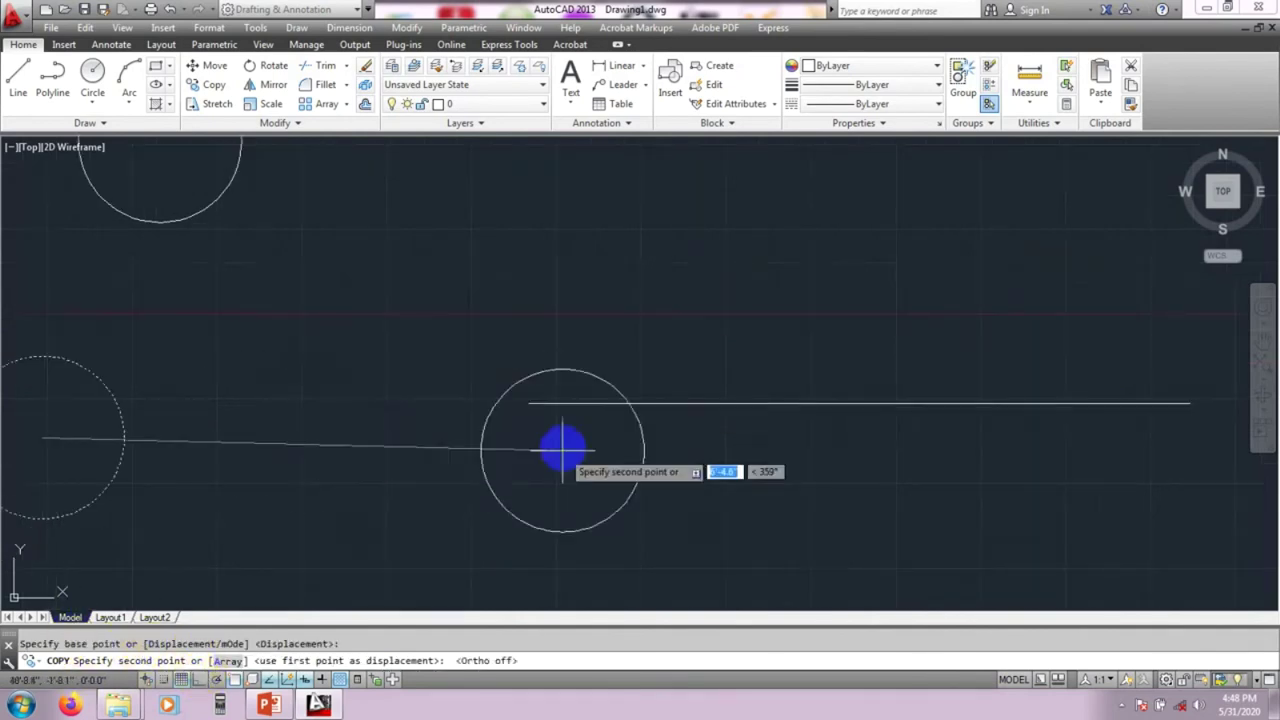
Place circle copies at the line's left end, right end and midpoint
left_click(529, 403)
scroll(571, 410, "down", 4)
middle_click_drag(629, 486, 491, 486)
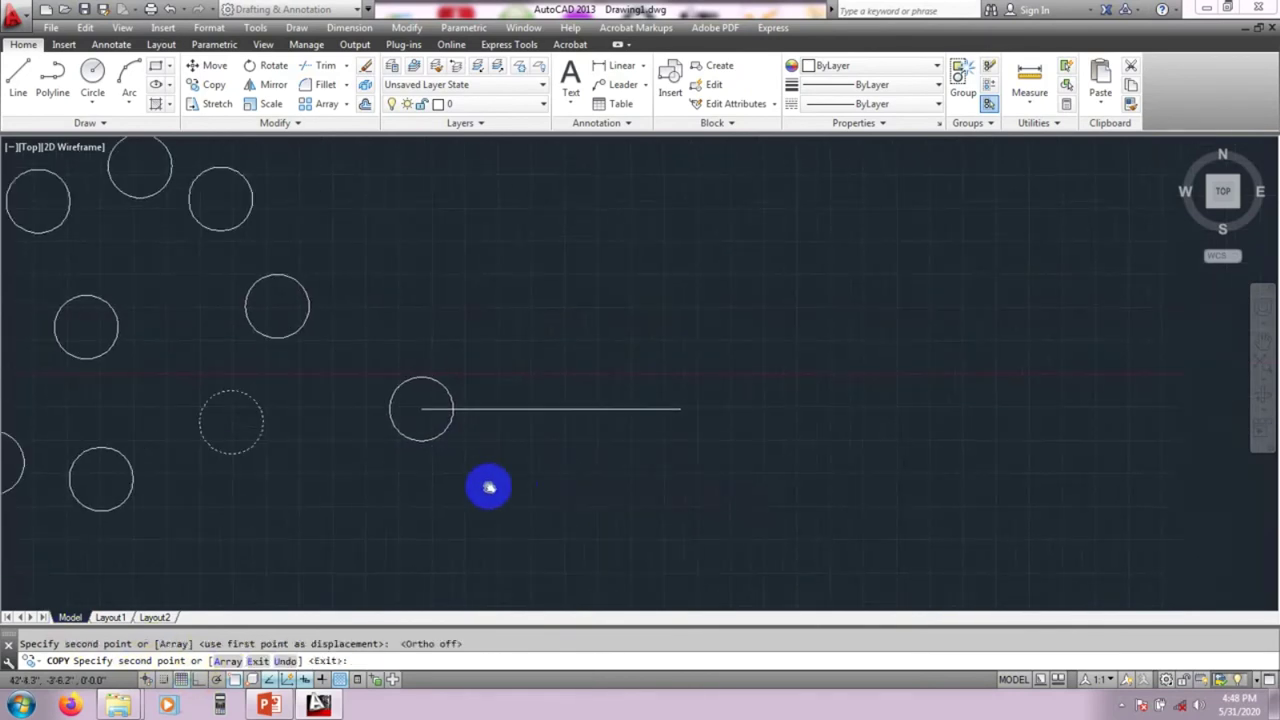
left_click(679, 408)
scroll(630, 514, "down", 2)
middle_click_drag(626, 514, 734, 431)
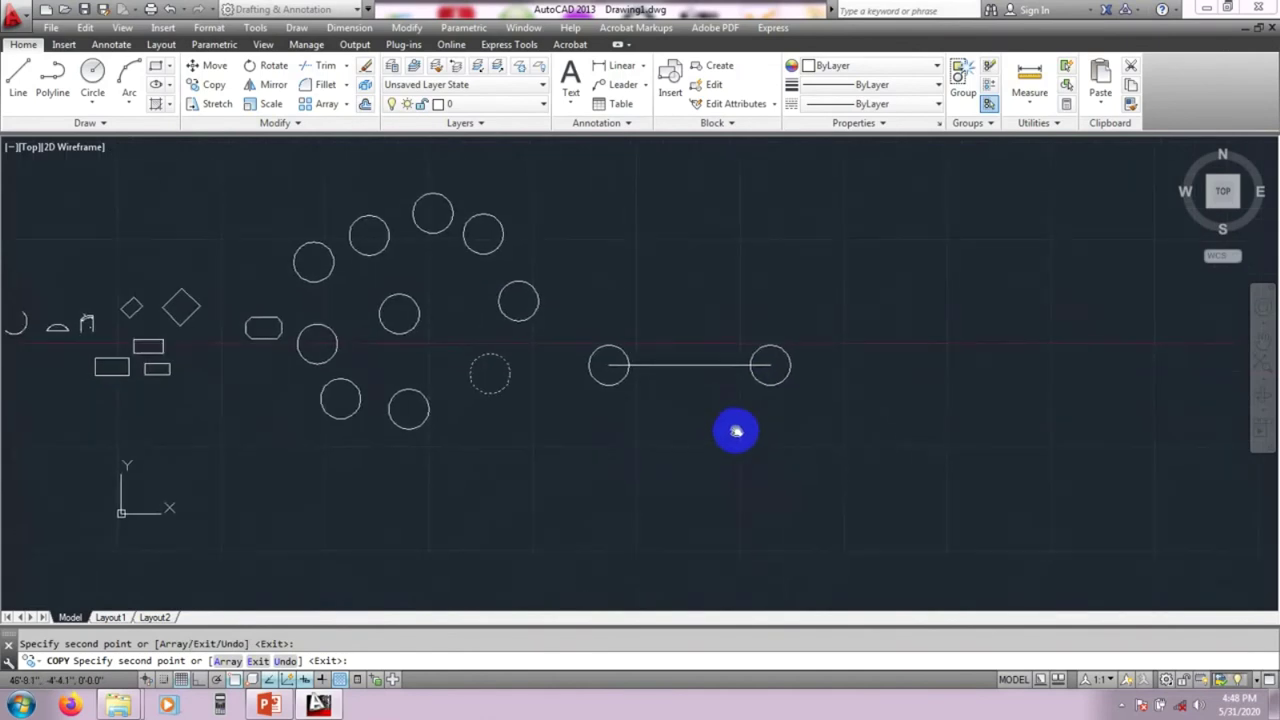
left_click(689, 366)
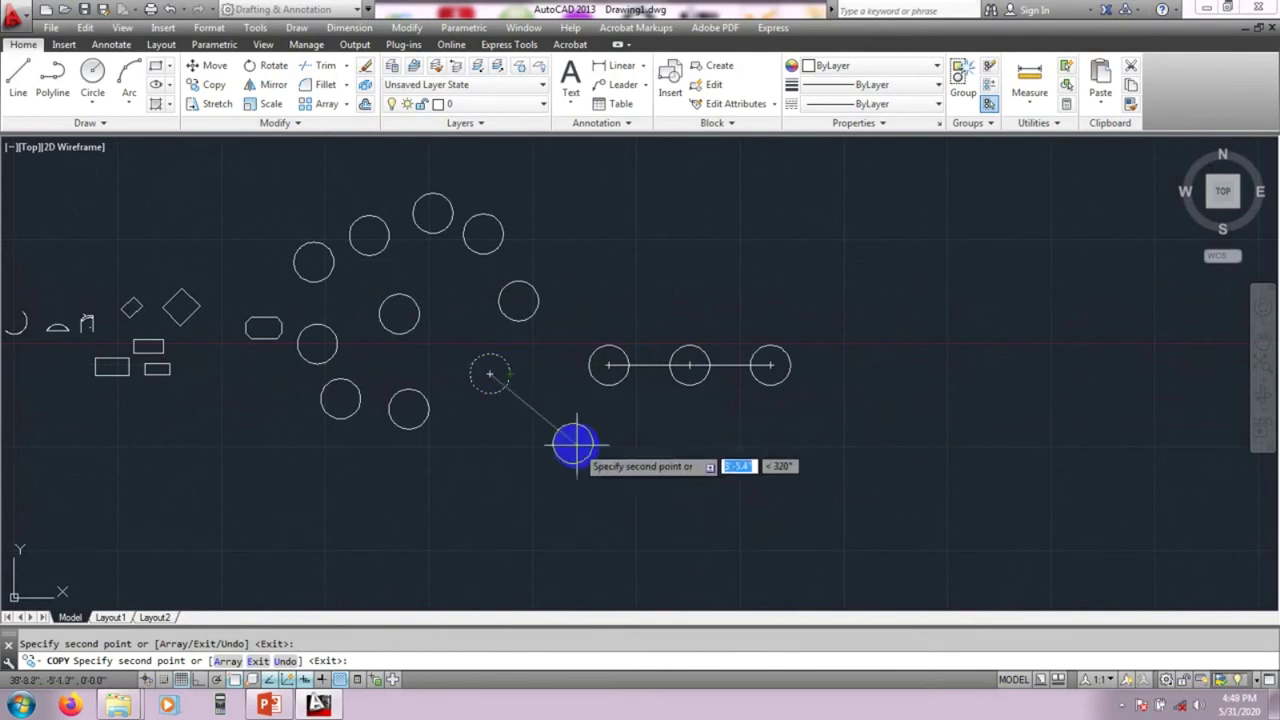
Add a row of five overlapping circle copies below the line
left_click(602, 467)
scroll(648, 472, "up", 2)
left_click(622, 467)
left_click(642, 462)
left_click(674, 460)
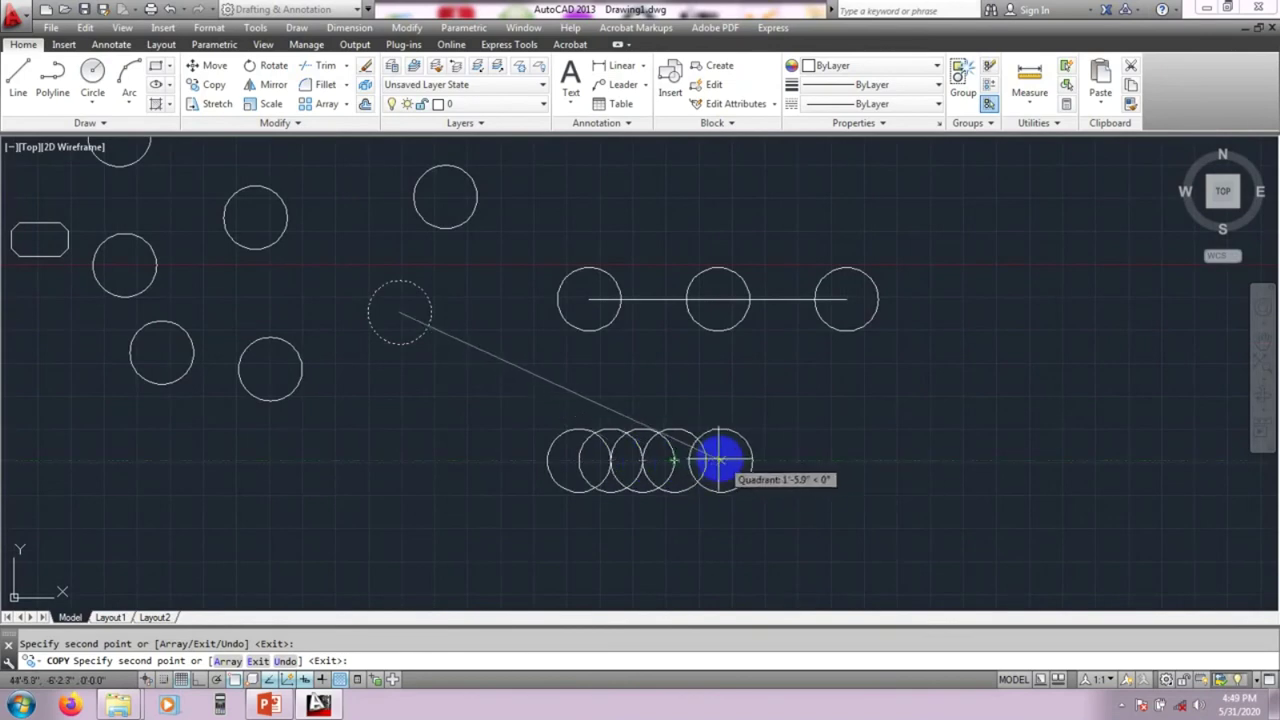
left_click(706, 461)
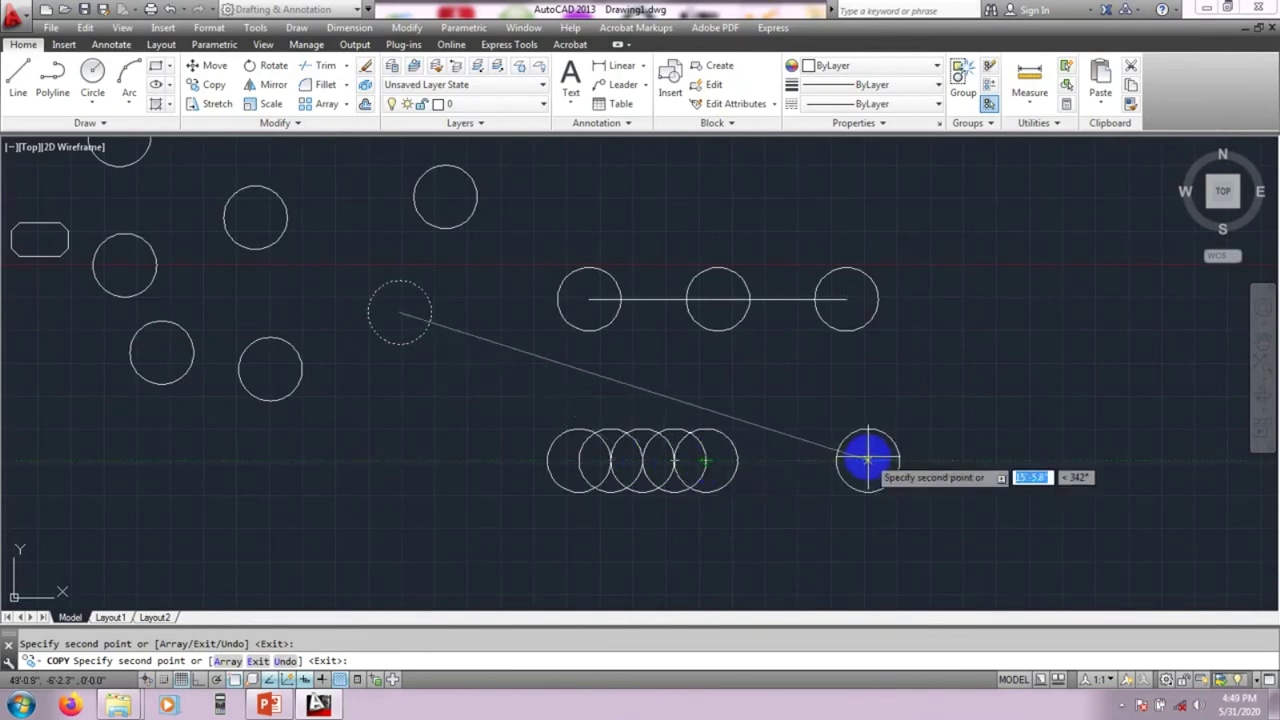
key("Escape")
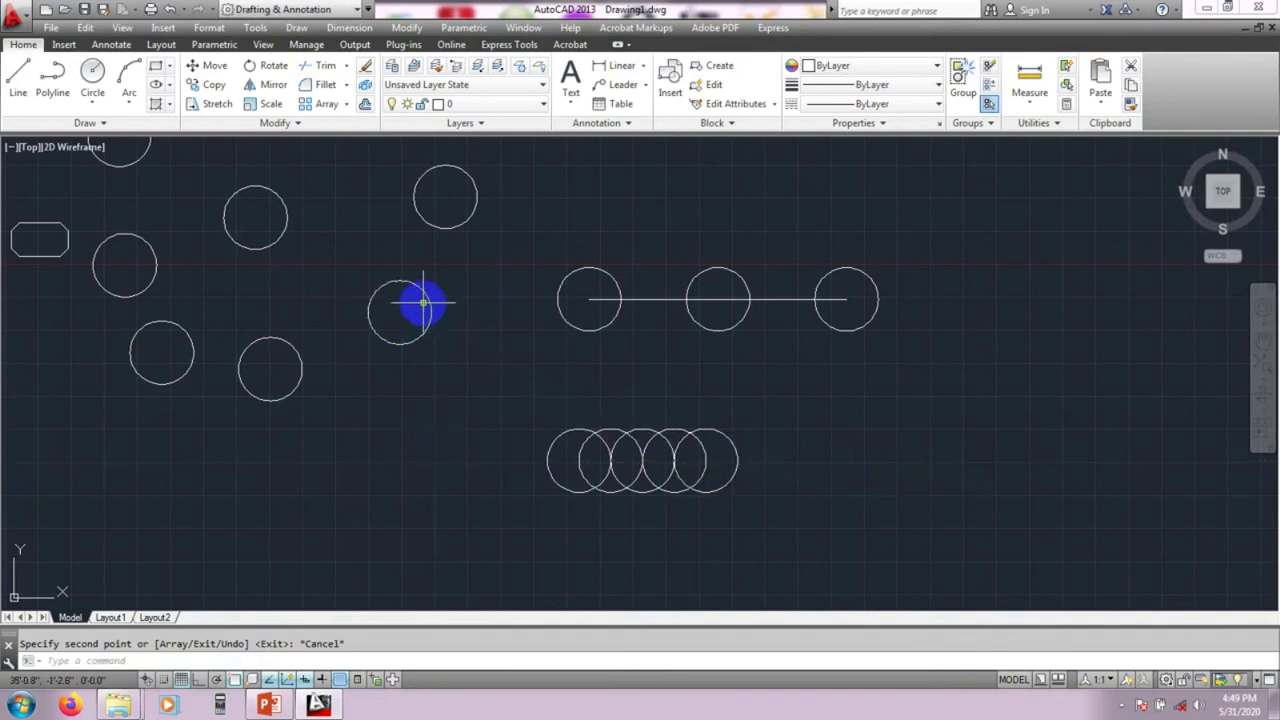
scroll(468, 485, "down", 2)
mouse_move(472, 463)
middle_mouse_down()
mouse_move(474, 477)
mouse_move(454, 480)
mouse_move(289, 489)
mouse_move(586, 477)
mouse_move(549, 471)
mouse_move(689, 446)
mouse_move(672, 458)
middle_mouse_up()
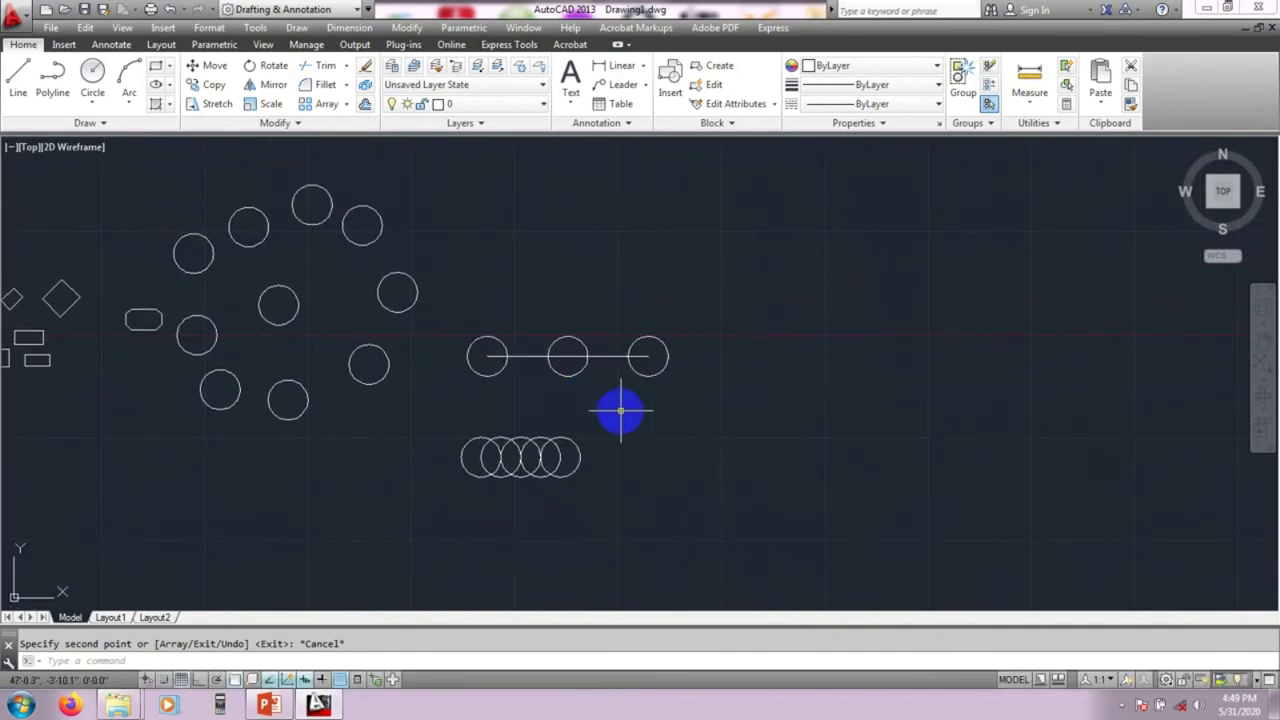
Move a scattered circle by its right quadrant to just above the midpoint circle
type("M")
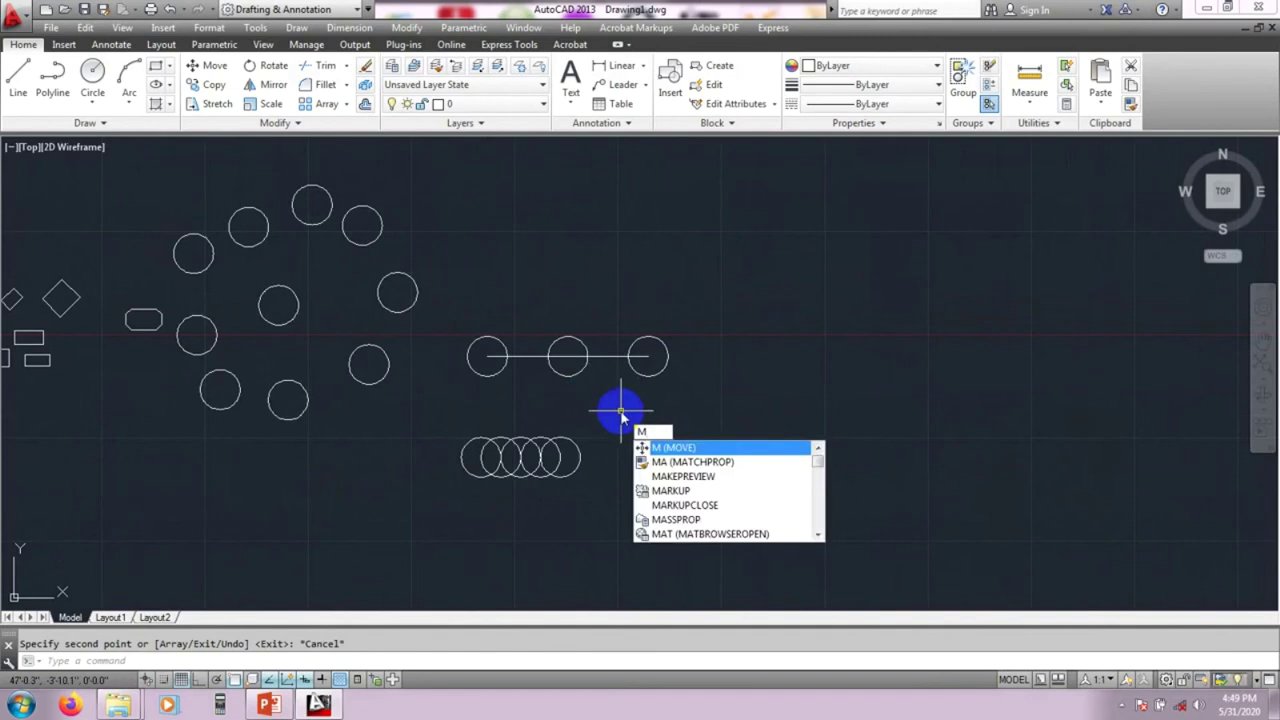
key("Return")
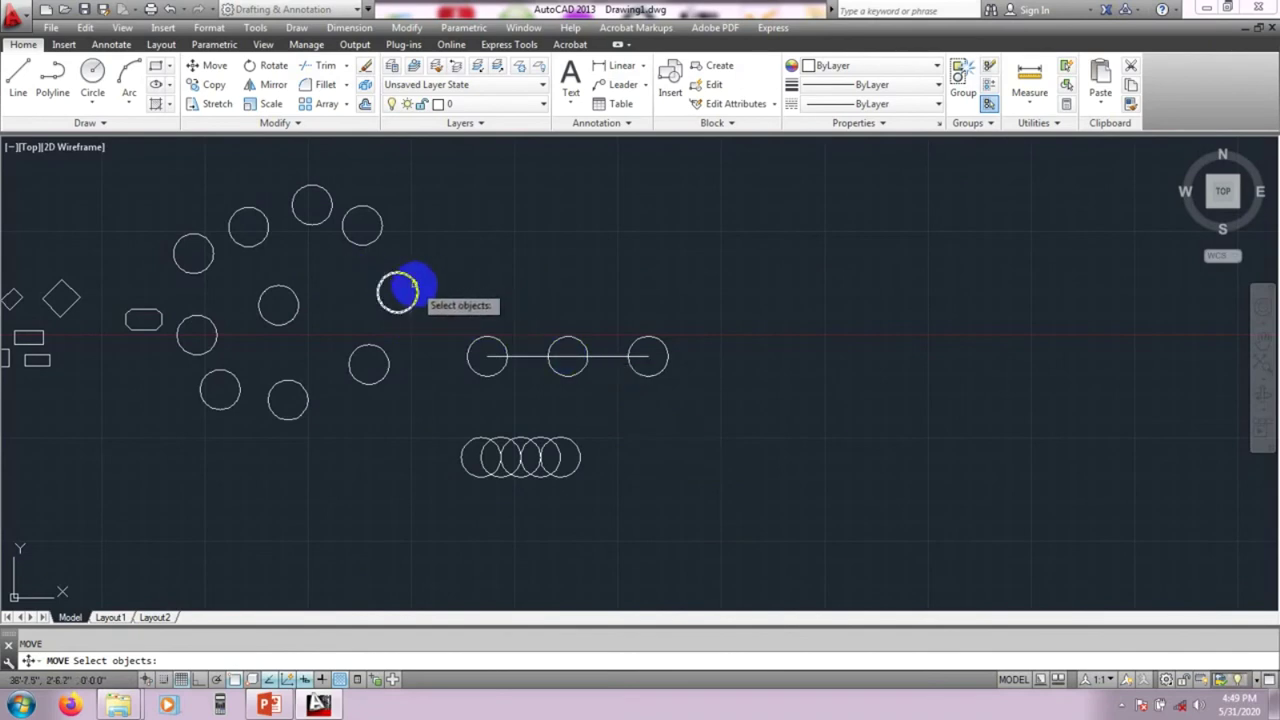
scroll(380, 295, "up", 5)
scroll(408, 340, "down", 2)
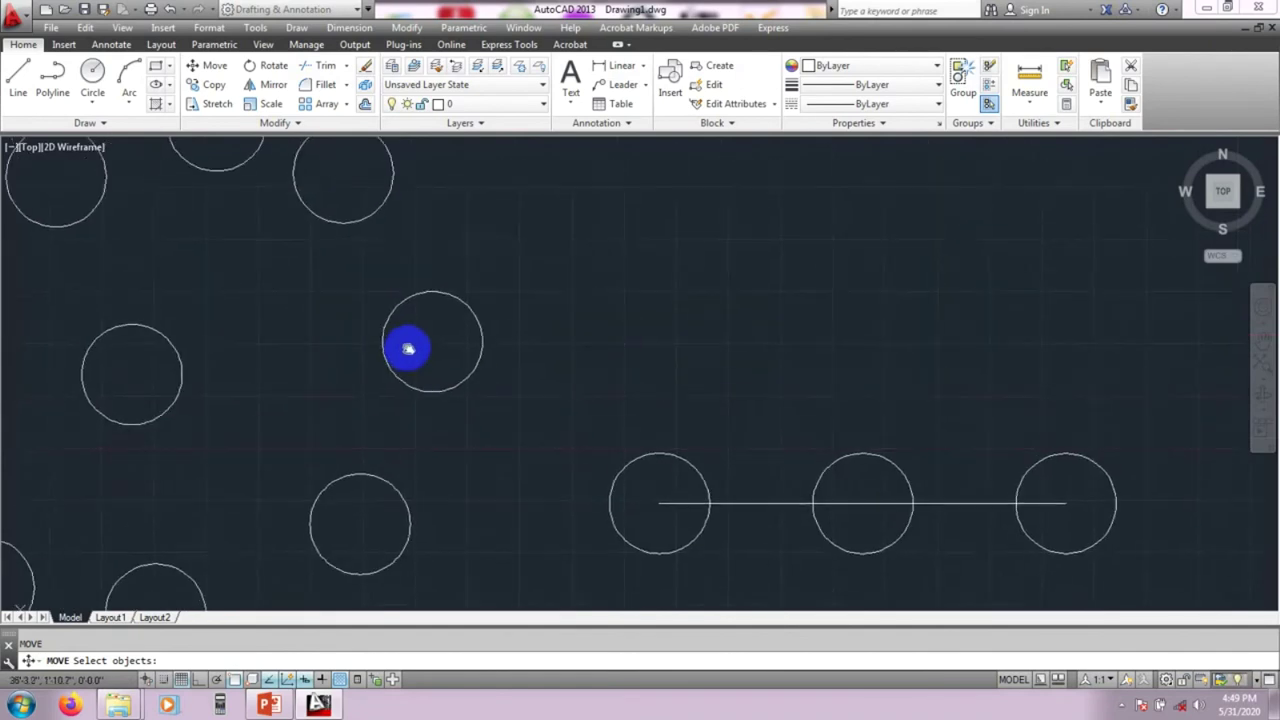
left_click(480, 335)
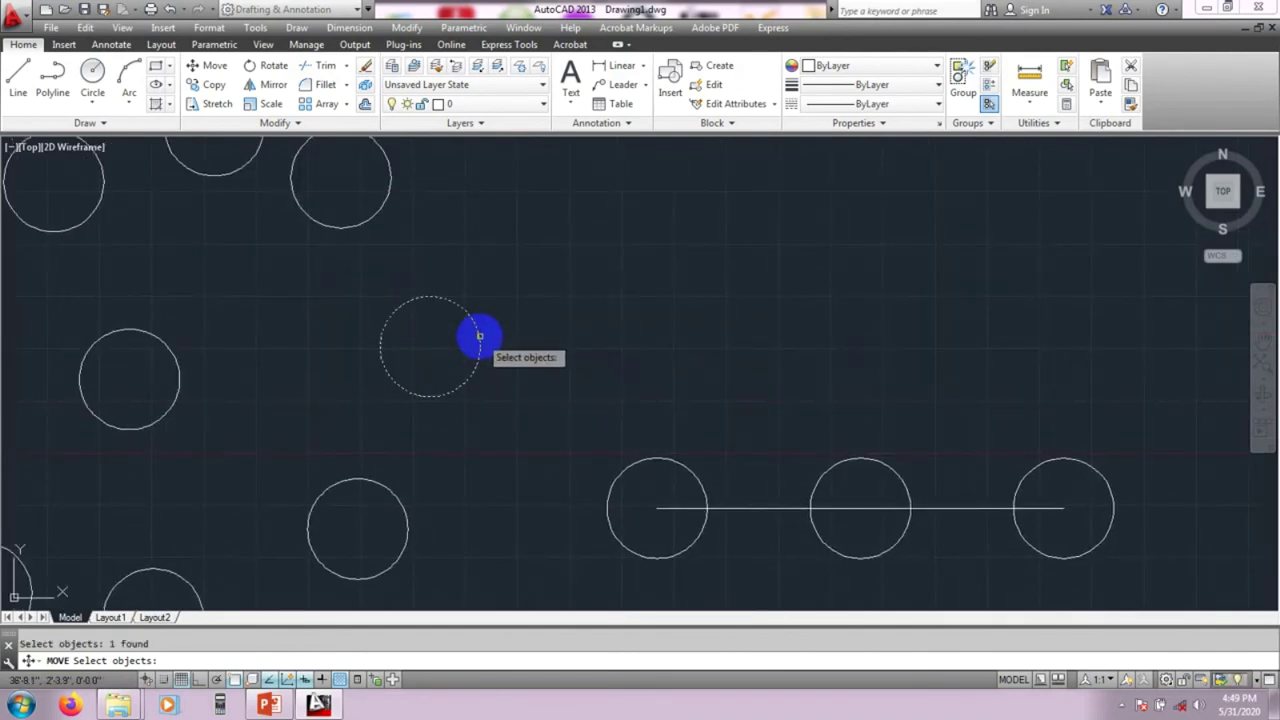
key("Return")
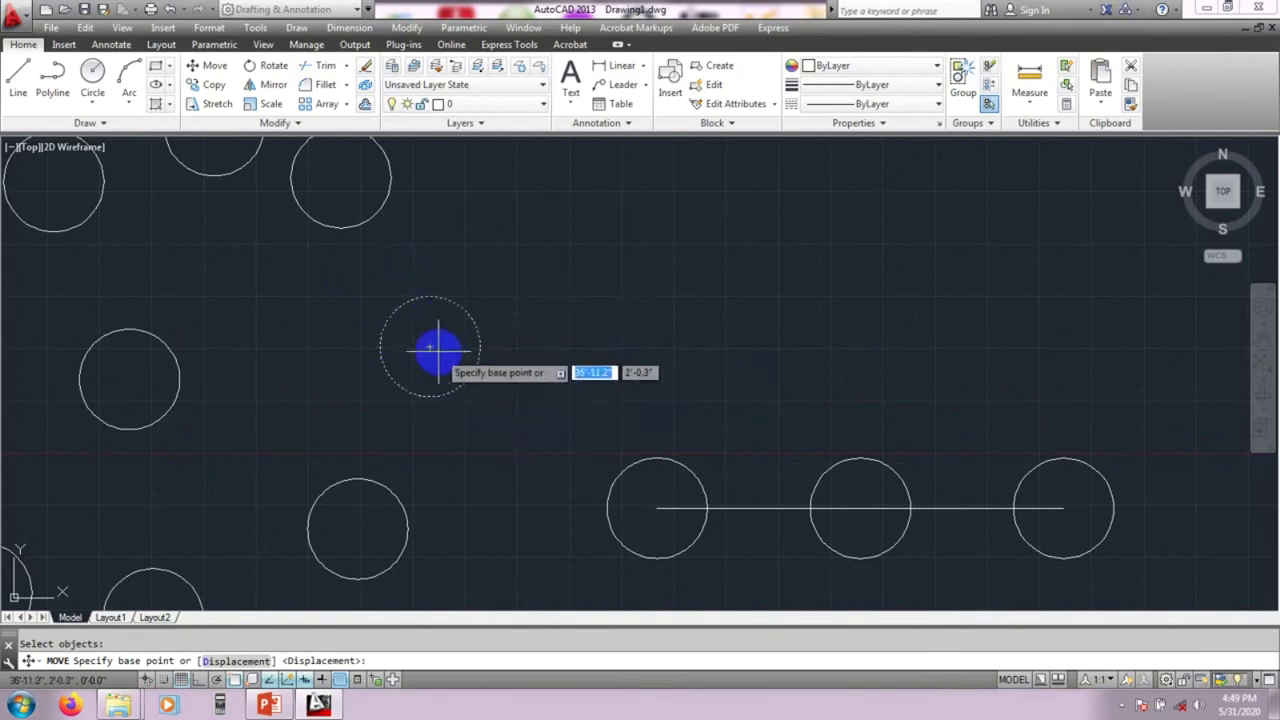
left_click(480, 346)
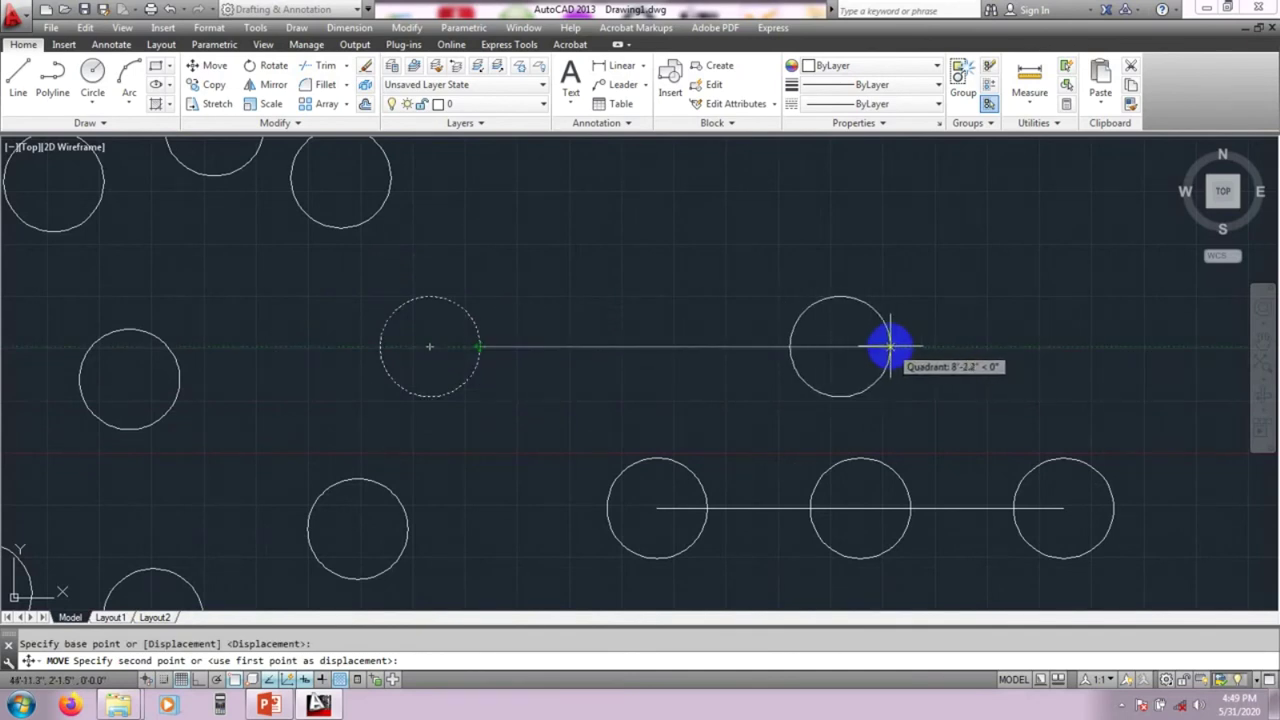
left_click(890, 347)
scroll(920, 400, "down", 2)
middle_click_drag(920, 403, 771, 320)
middle_click_drag(849, 449, 831, 436)
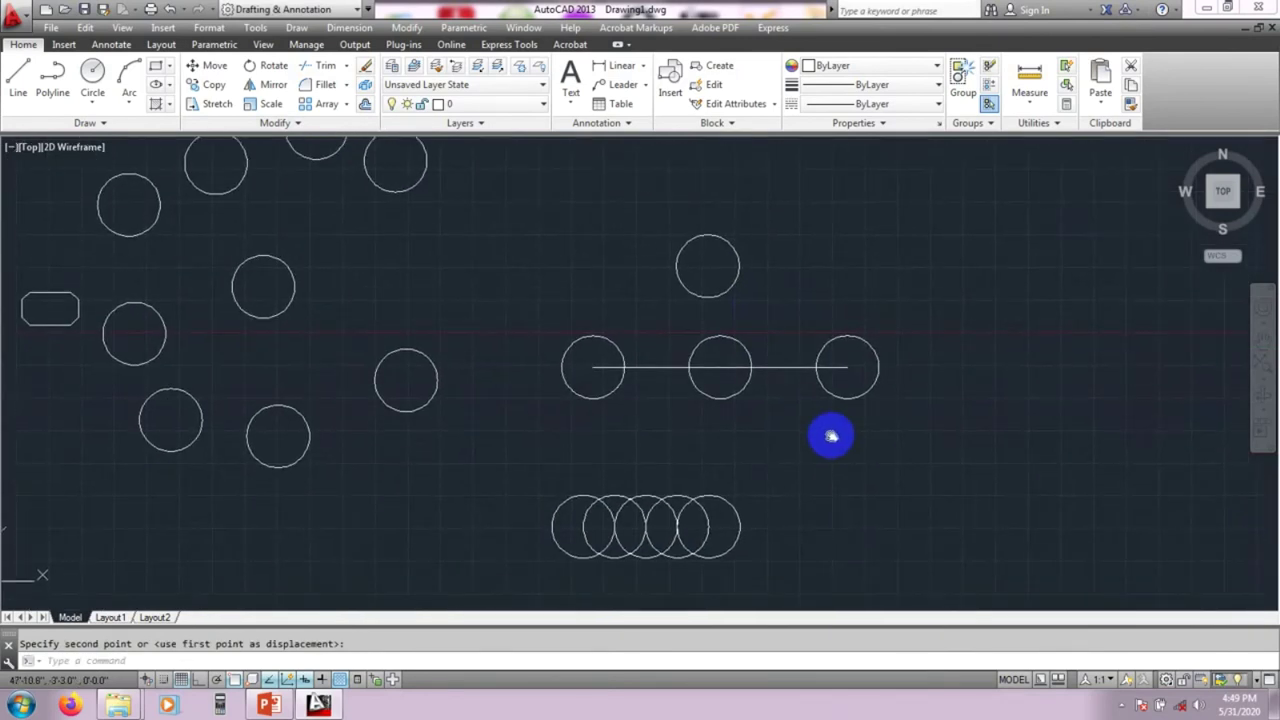
Draw a rectangle by two corners in empty space just right of a circle
scroll(653, 430, "down", 2)
middle_click_drag(700, 443, 589, 420)
scroll(790, 388, "up", 2)
mouse_move(795, 388)
middle_mouse_down()
mouse_move(531, 429)
mouse_move(549, 425)
middle_mouse_up()
scroll(665, 370, "down", 2)
scroll(772, 372, "up", 2)
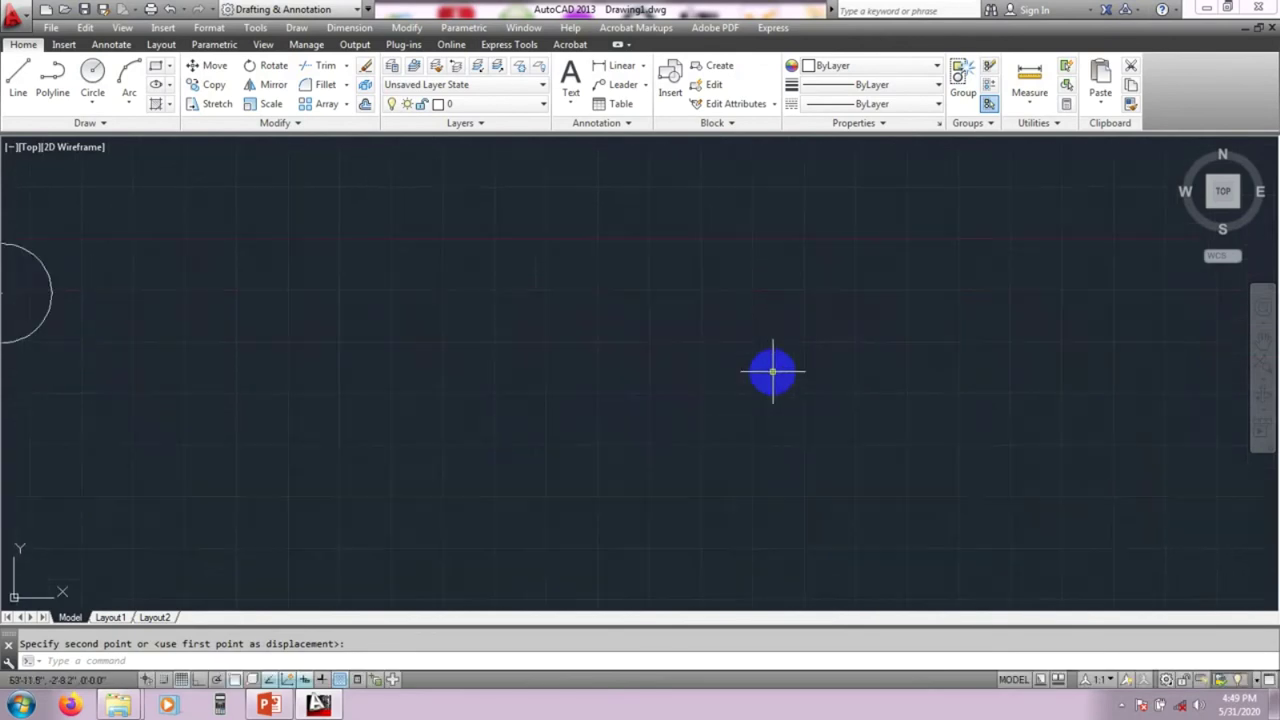
middle_click_drag(774, 371, 763, 380)
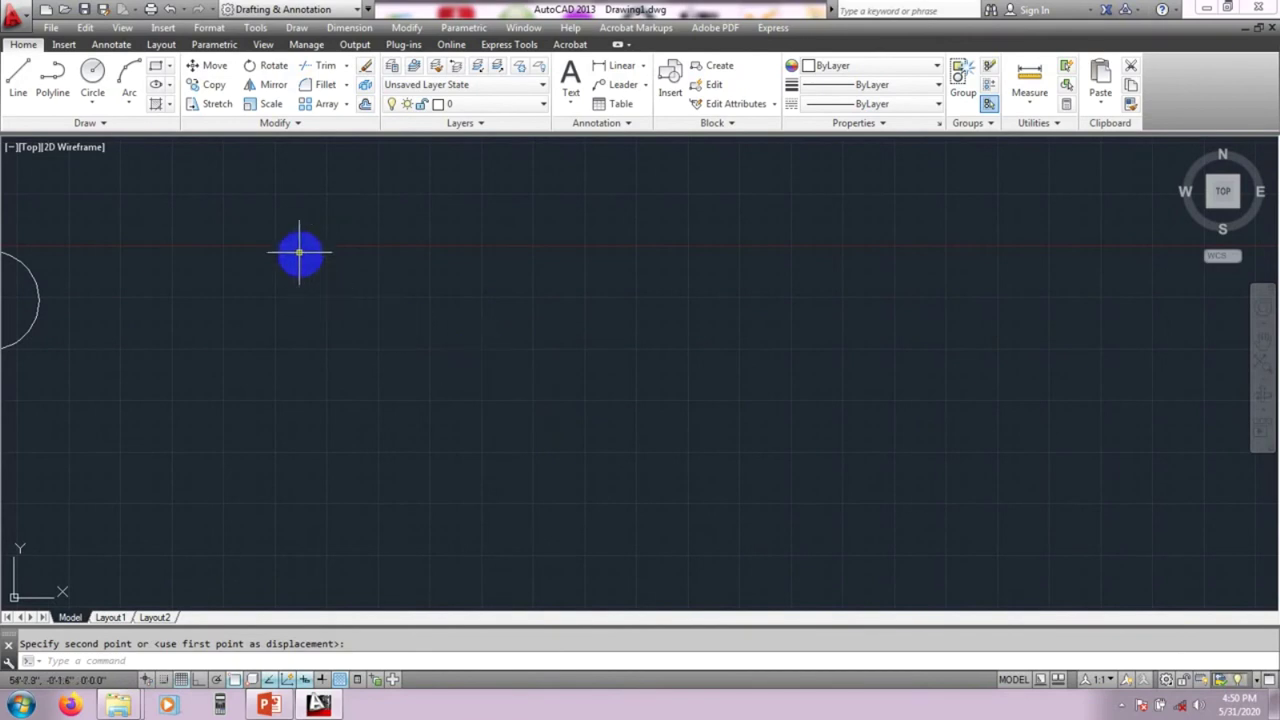
left_click(135, 75)
left_click(155, 66)
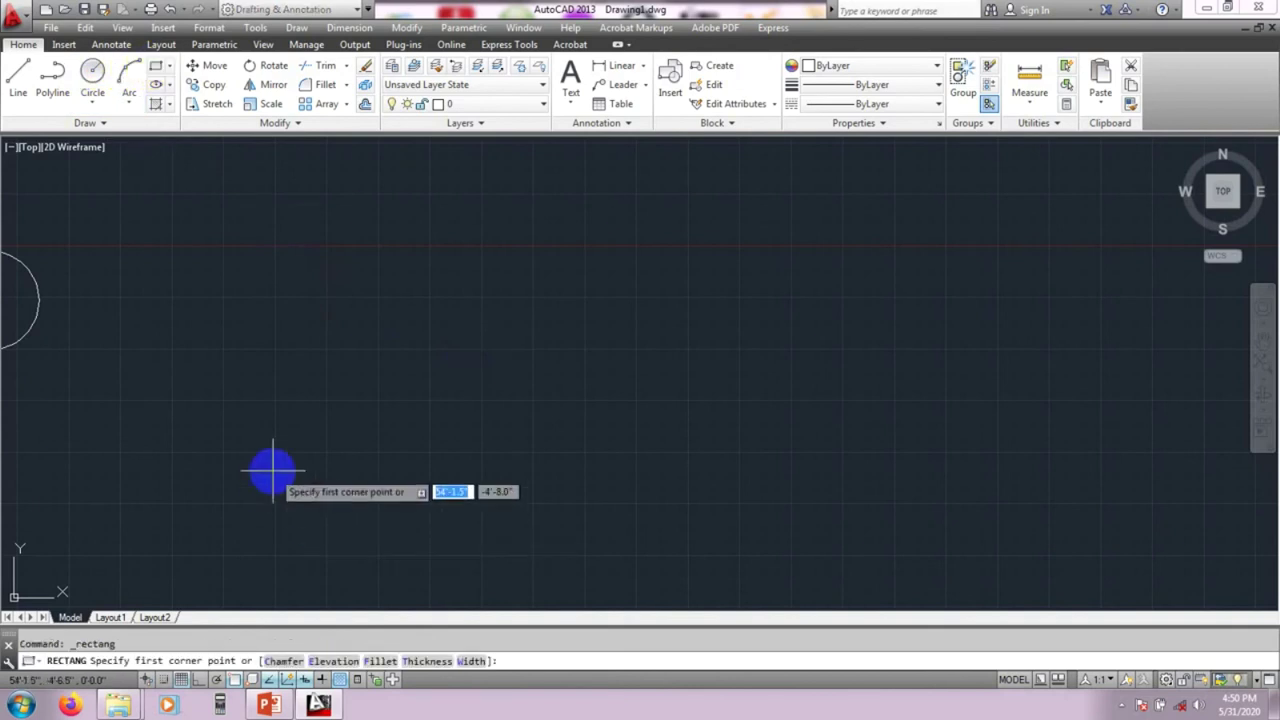
left_click(232, 280)
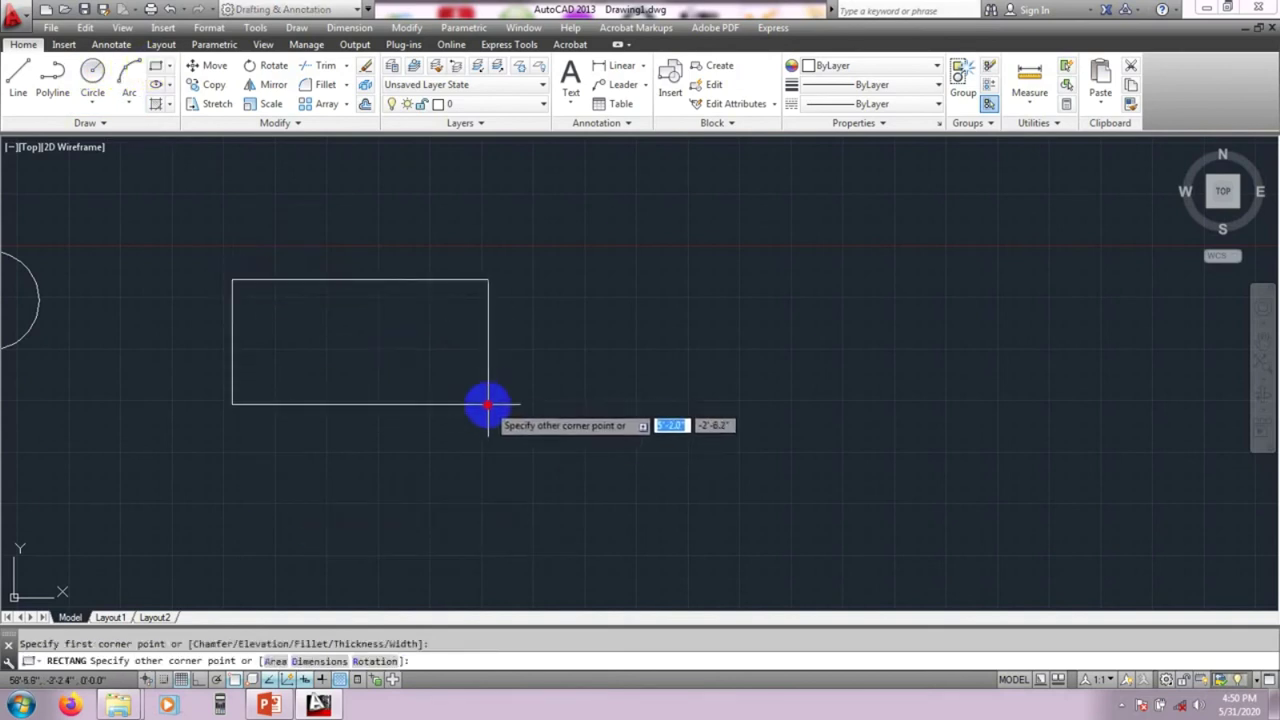
left_click(386, 369)
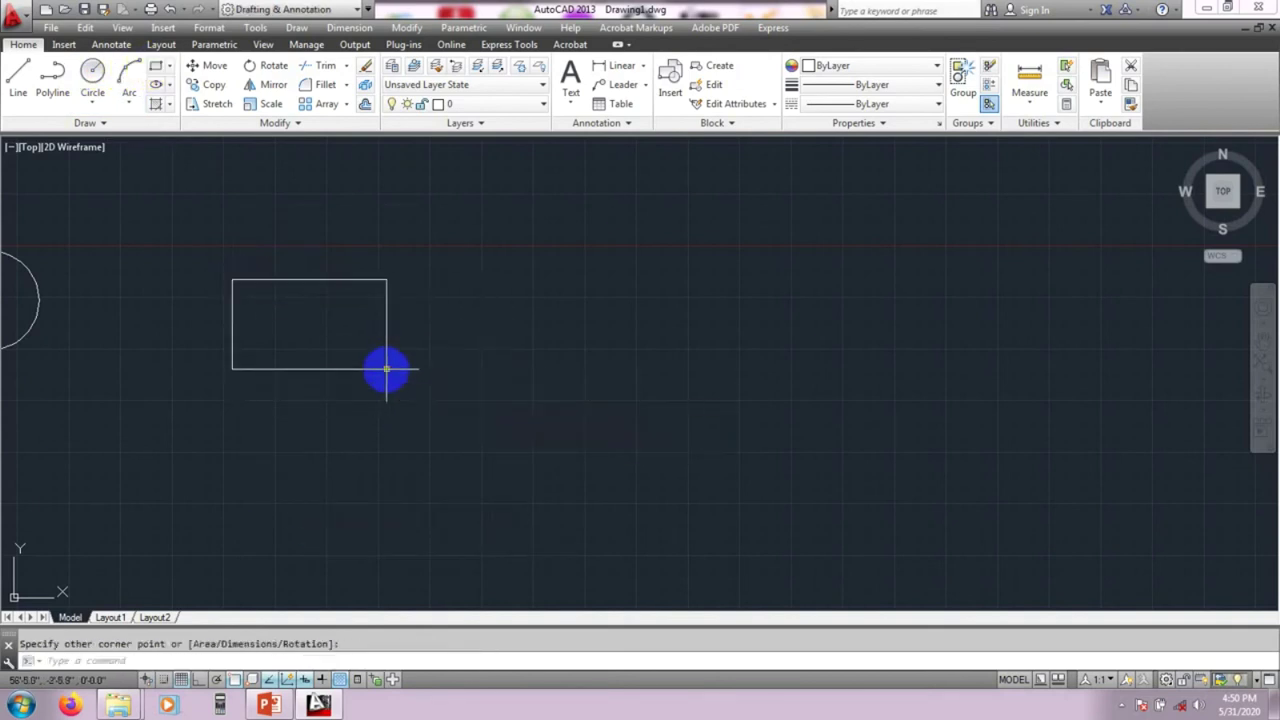
mouse_move(429, 520)
middle_mouse_down()
mouse_move(449, 537)
mouse_move(433, 524)
middle_mouse_up()
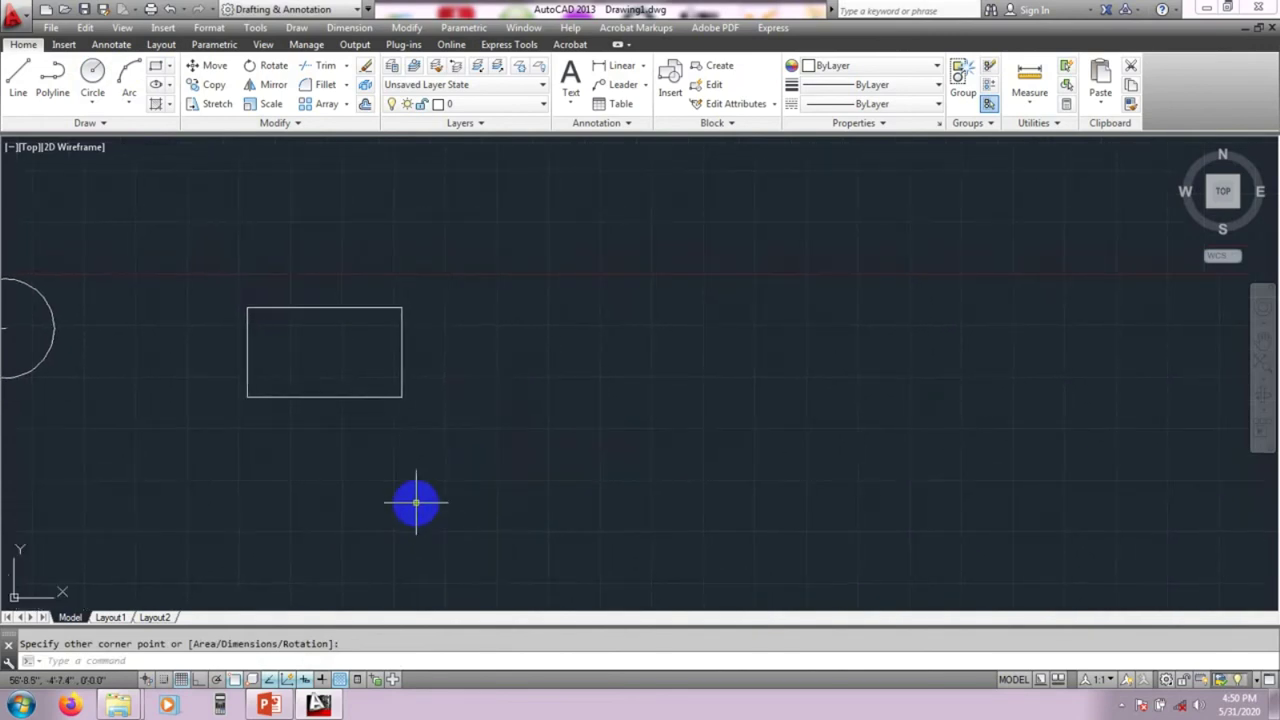
middle_click_drag(386, 440, 371, 417)
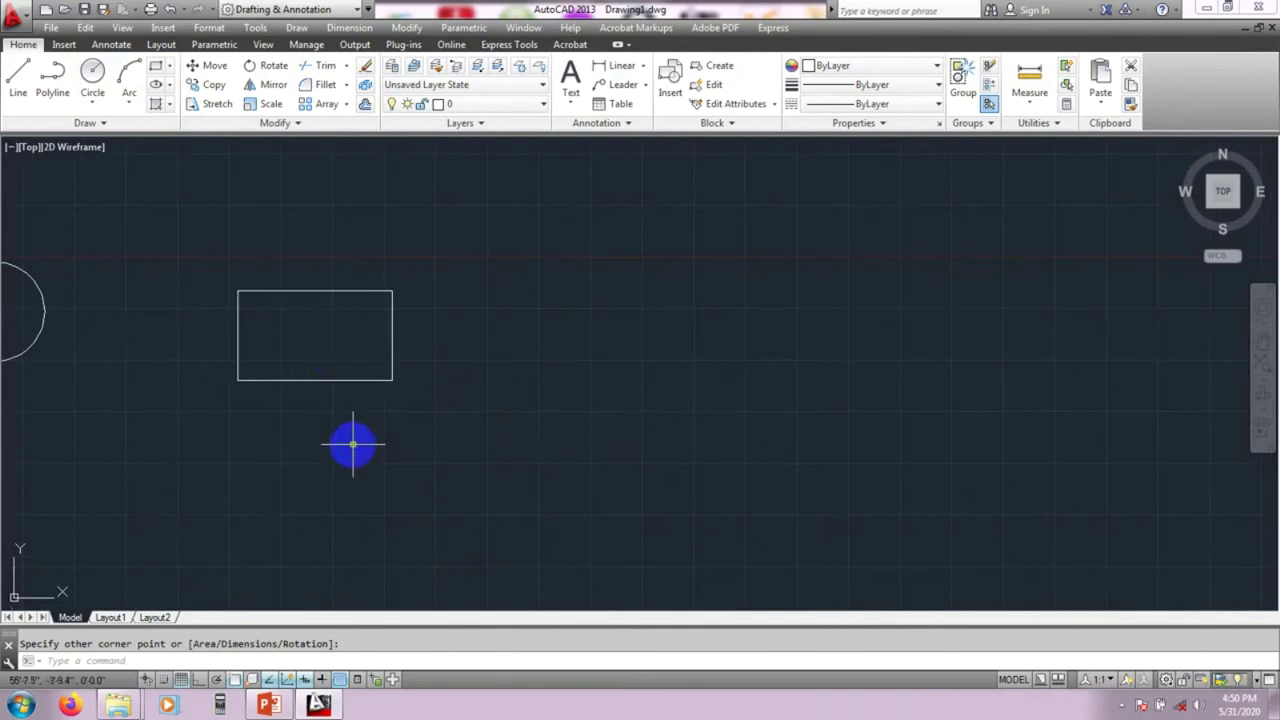
middle_click_drag(354, 435, 349, 433)
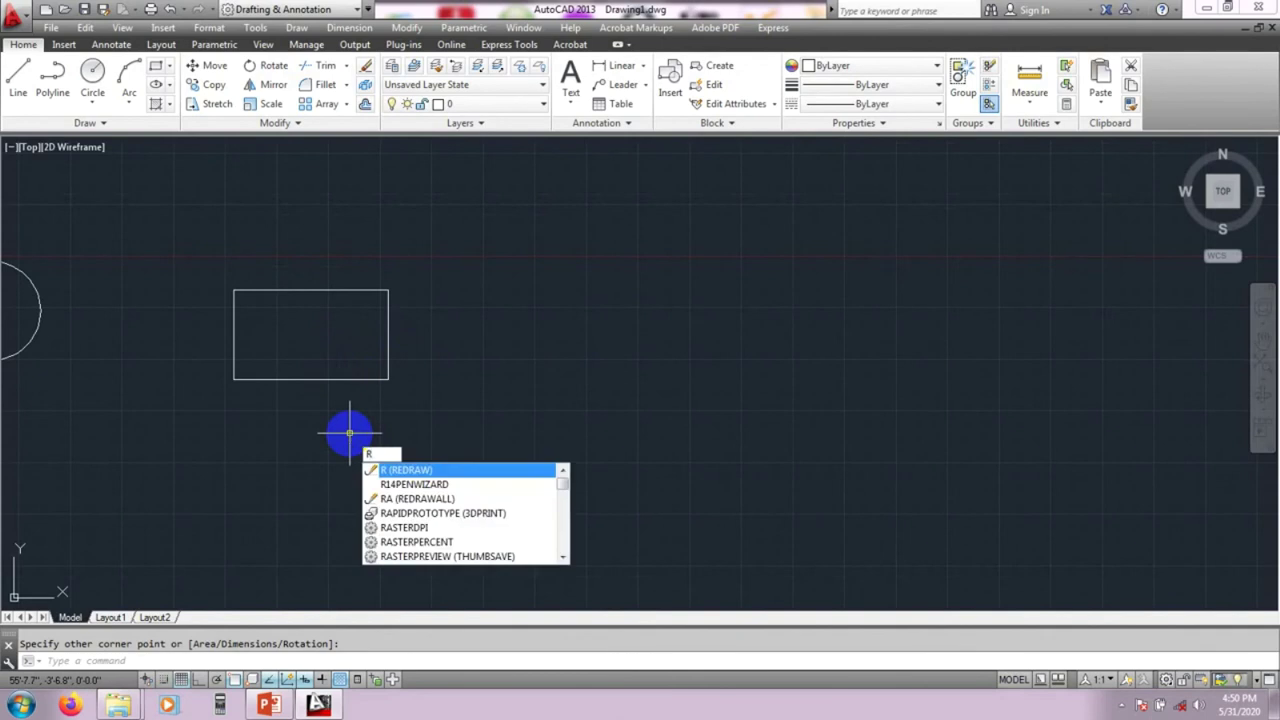
Rotate the first rectangle 45° around its lower-left corner beside the circle
type("o")
key("Return")
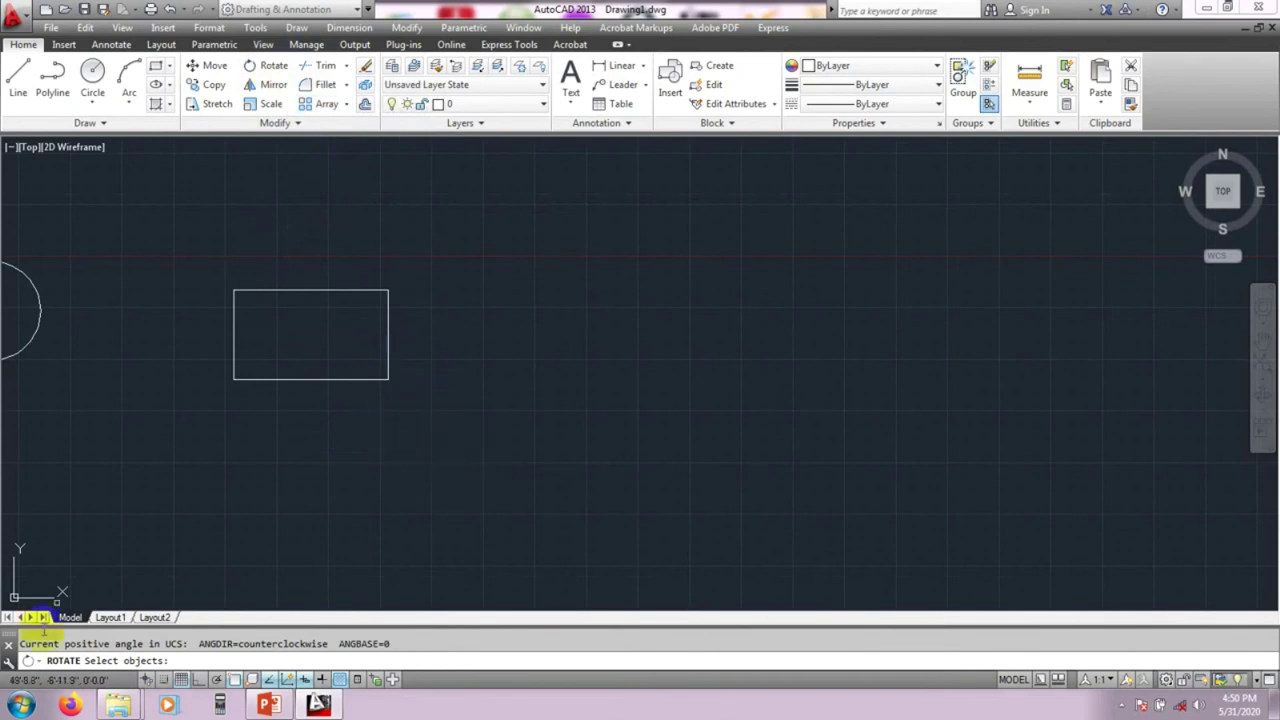
left_click(377, 380)
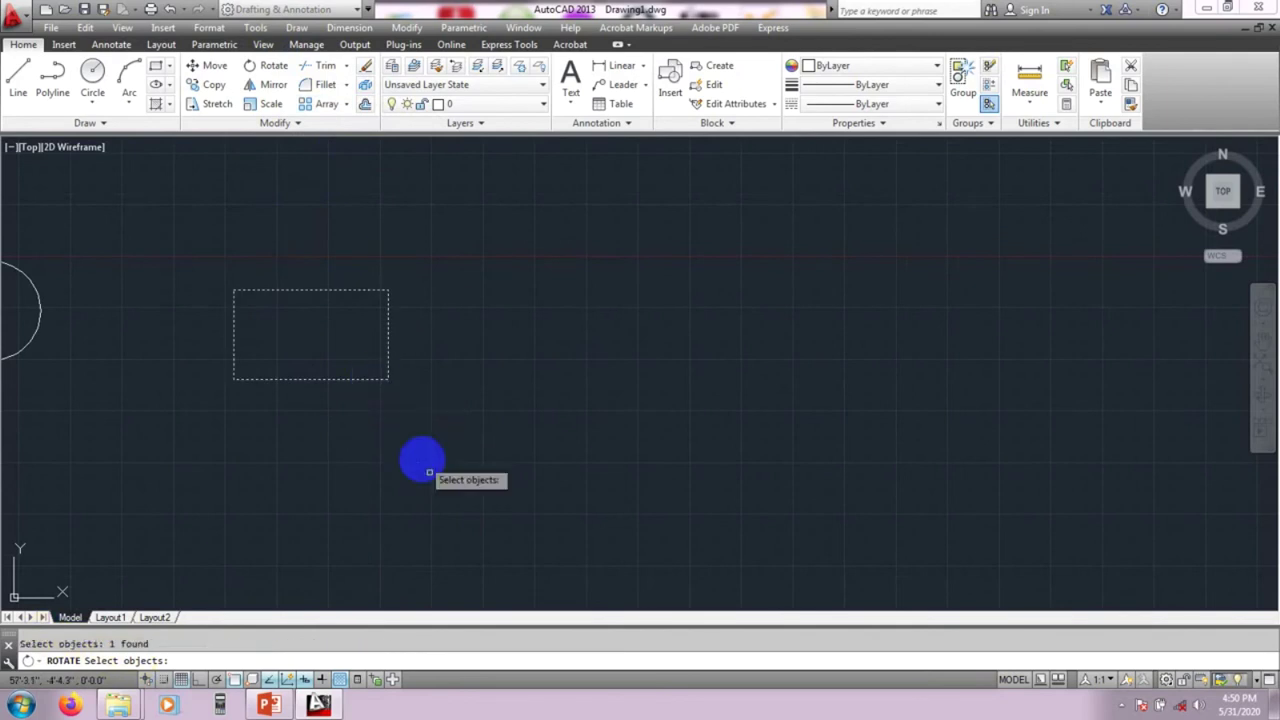
key("Return")
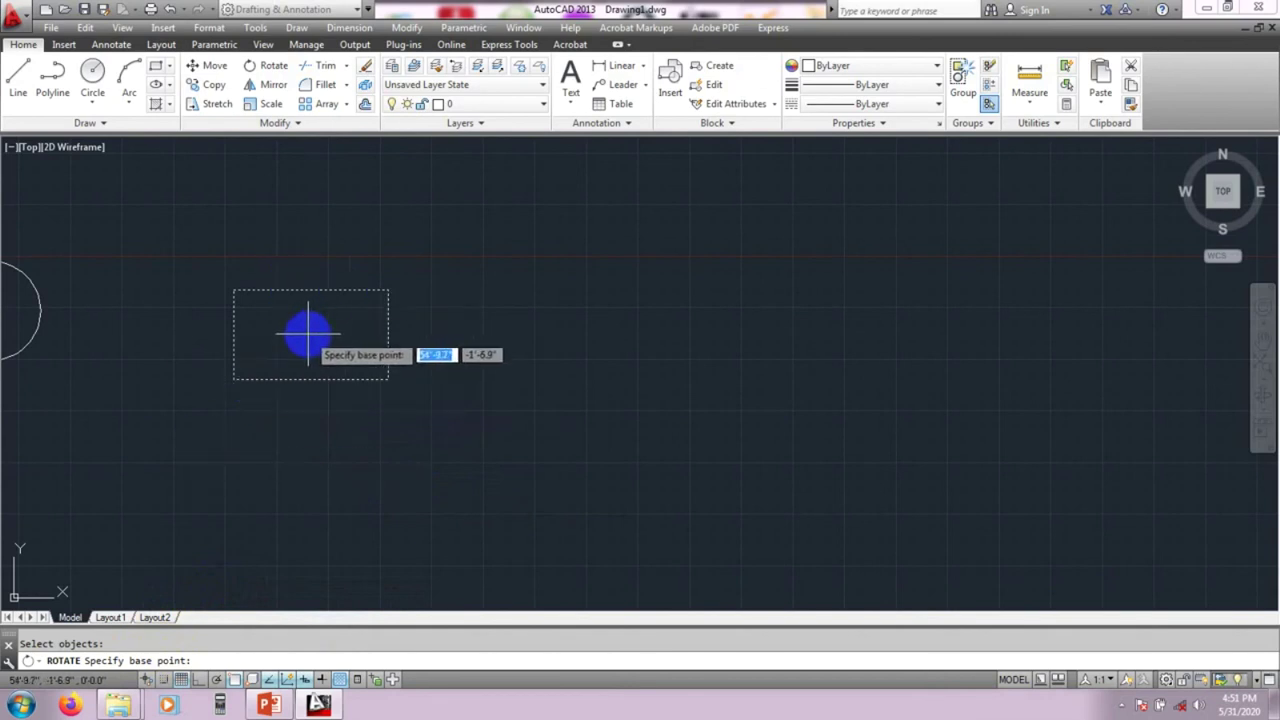
left_click(233, 379)
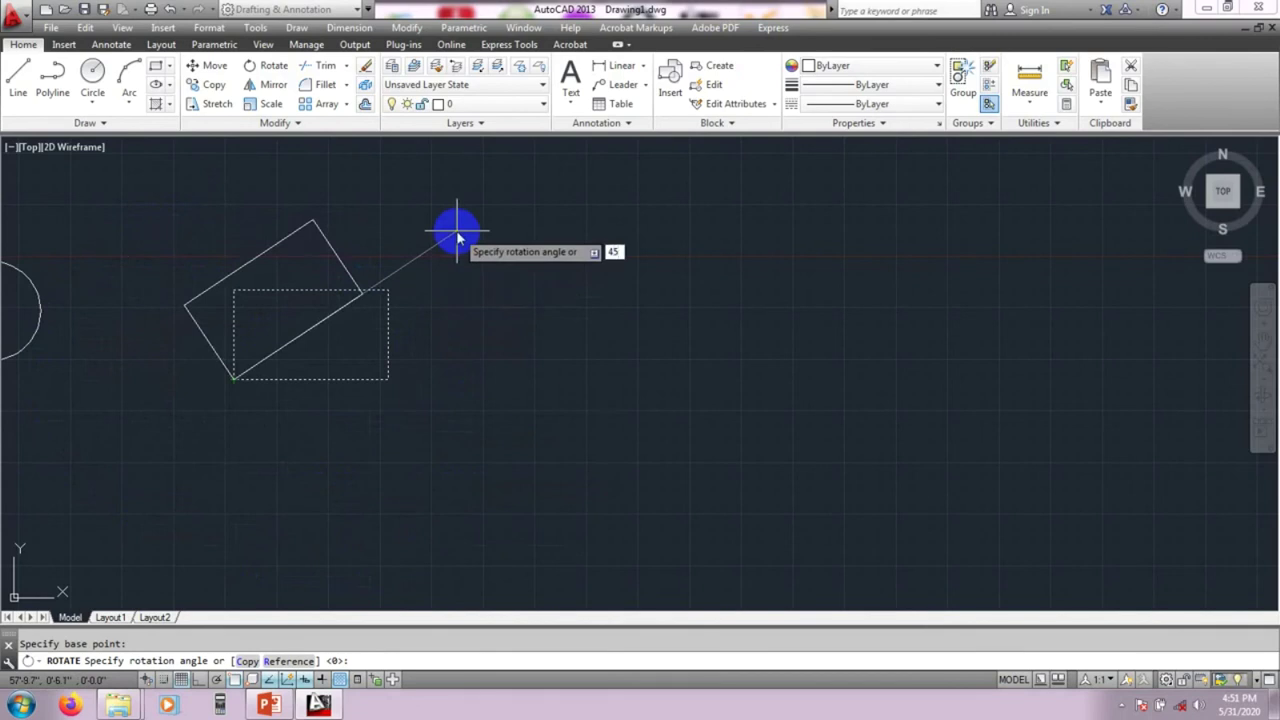
key("Return")
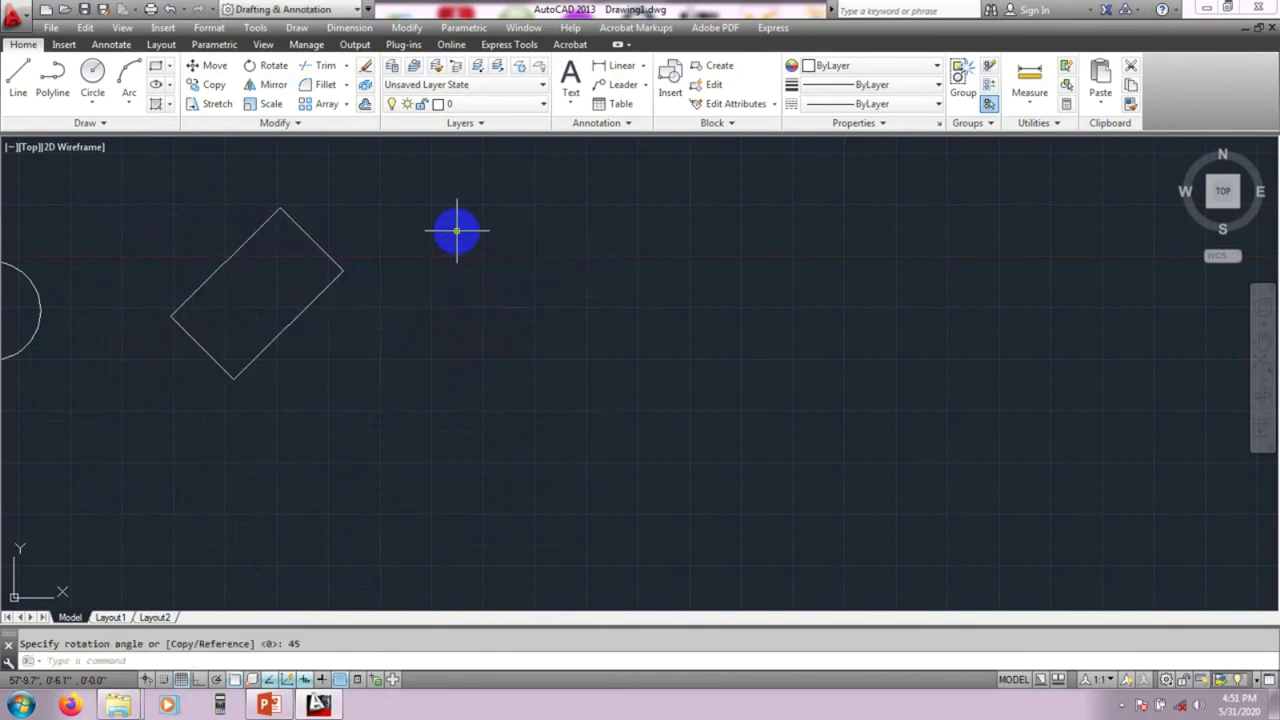
mouse_move(259, 283)
middle_mouse_down()
mouse_move(320, 309)
mouse_move(289, 318)
middle_mouse_up()
middle_click_drag(523, 374, 220, 169)
Draw a second, larger rectangle beside the tilted one
left_click(155, 65)
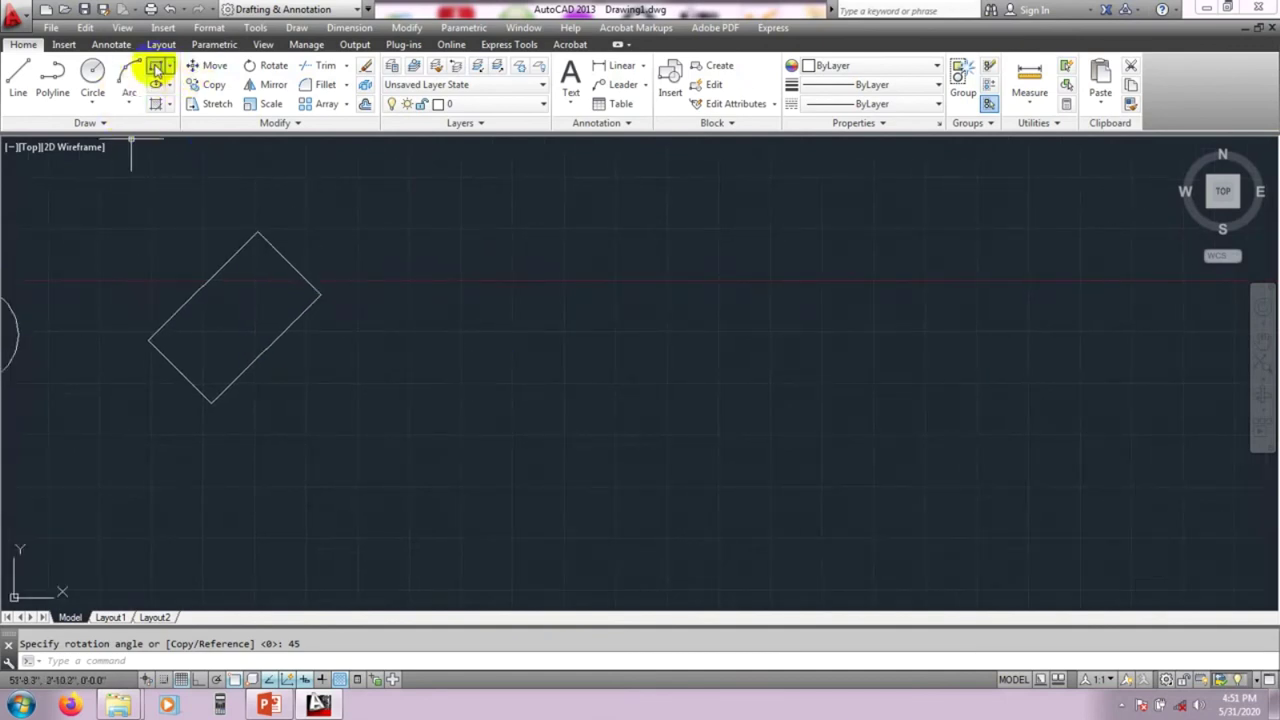
left_click(460, 318)
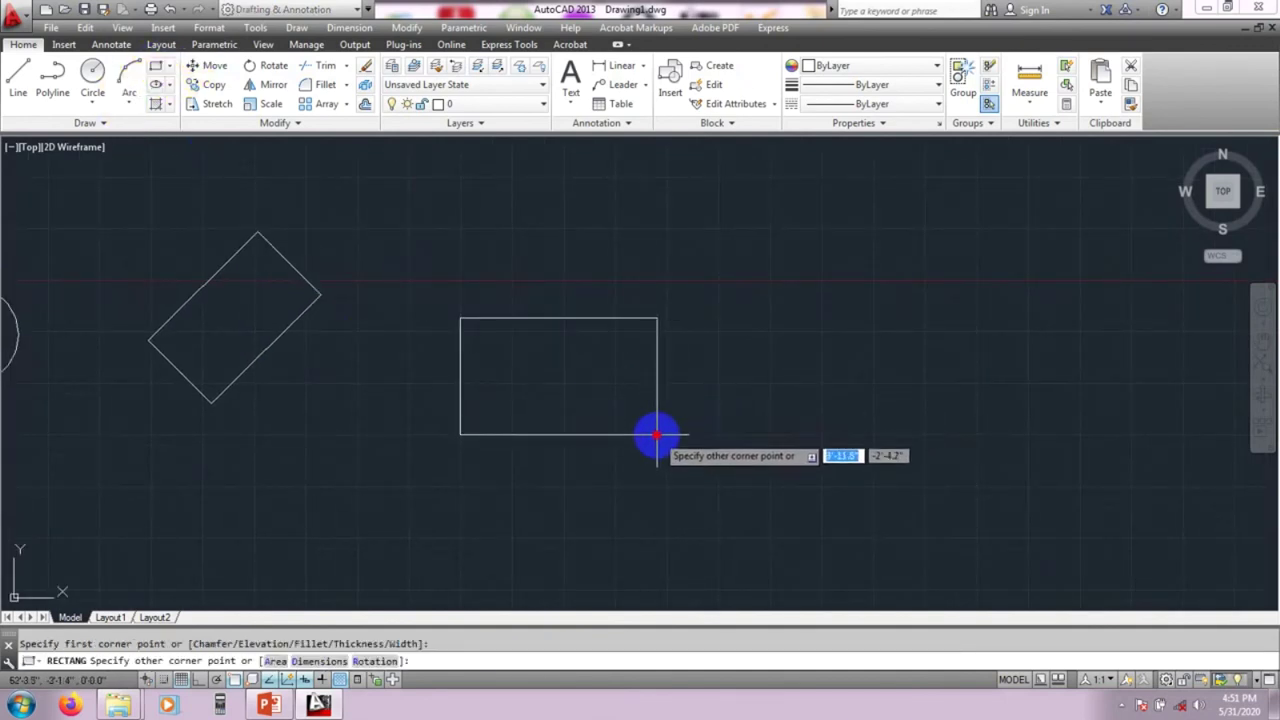
left_click(690, 447)
middle_click_drag(600, 413, 491, 374)
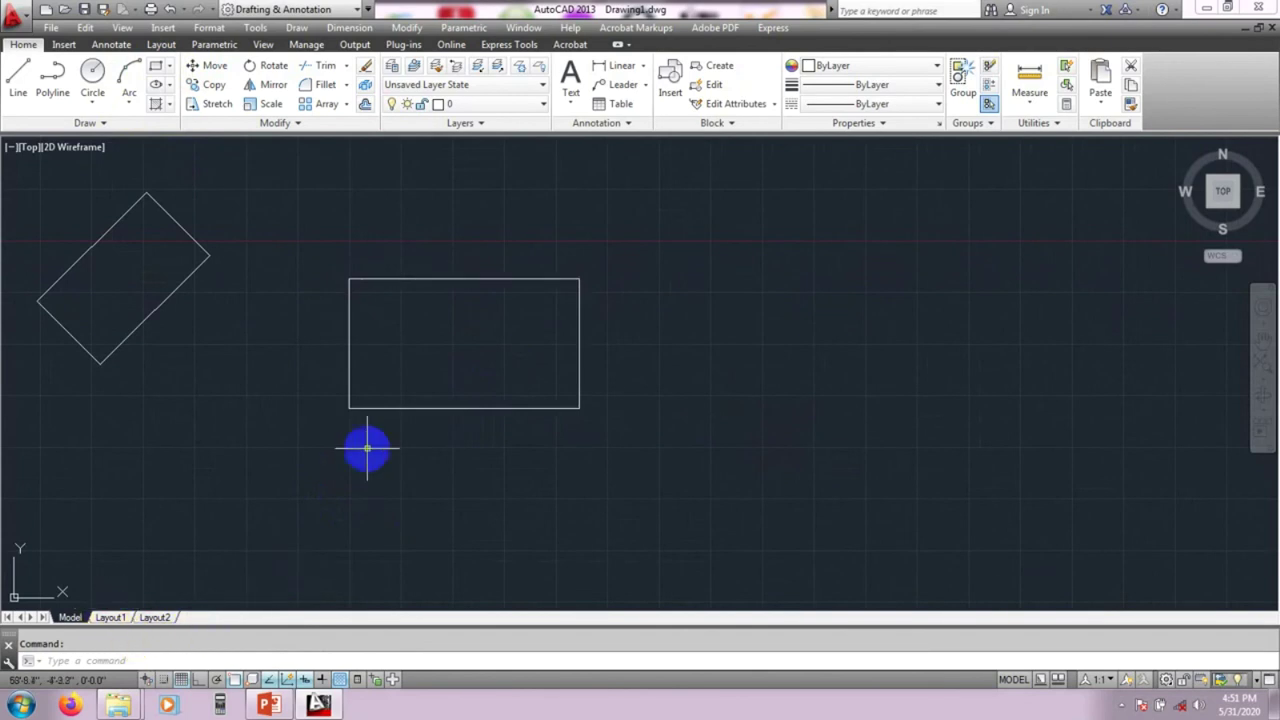
Rotate the larger rectangle 45° about the midpoint of its bottom edge
key("Return")
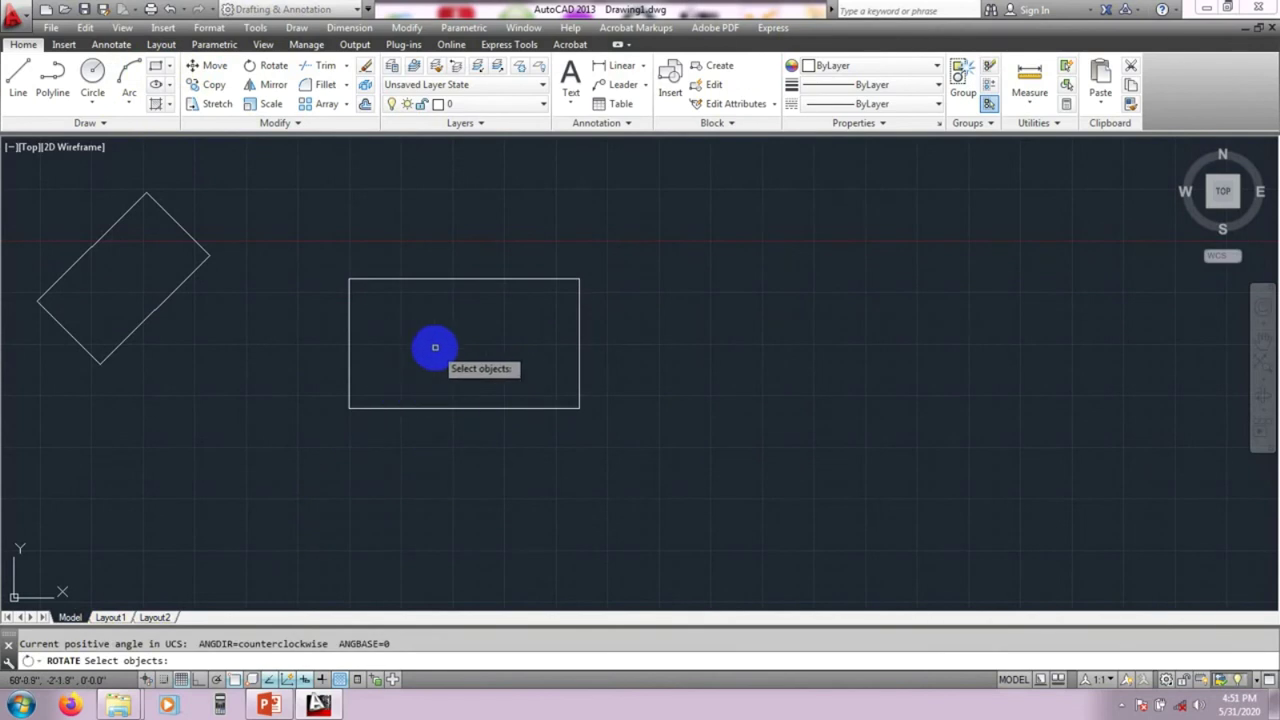
left_click(485, 408)
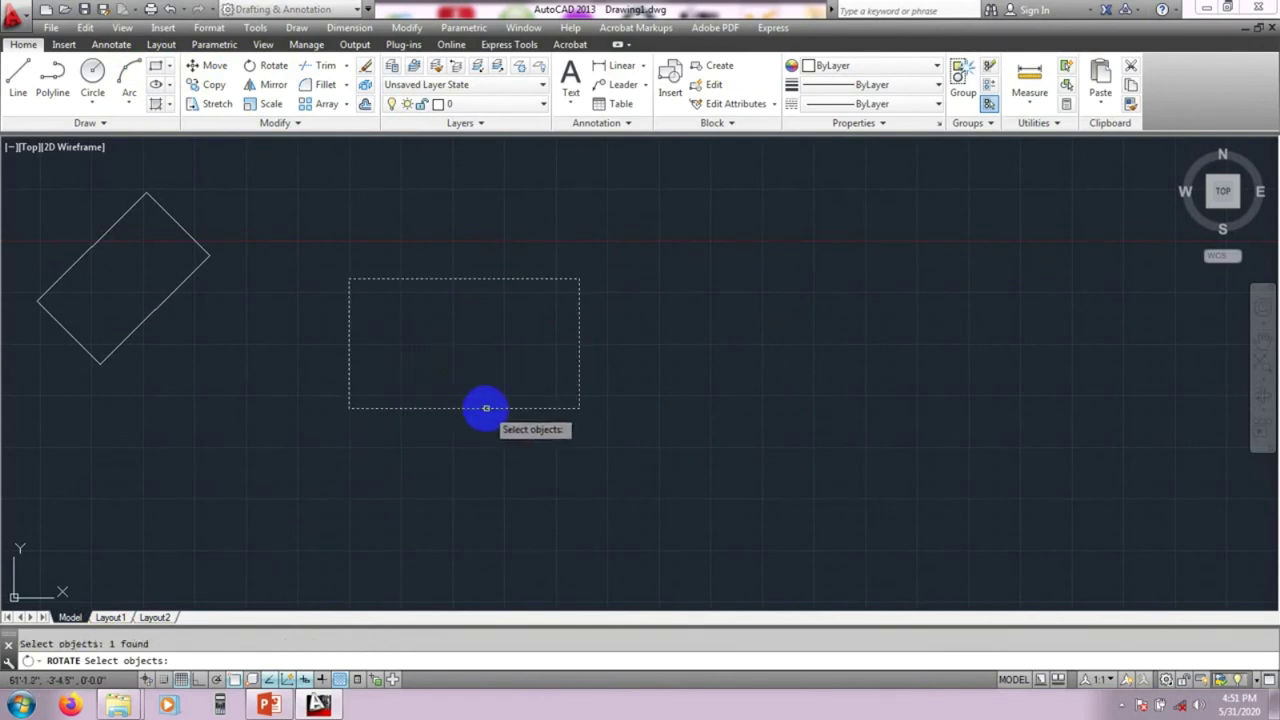
key("Return")
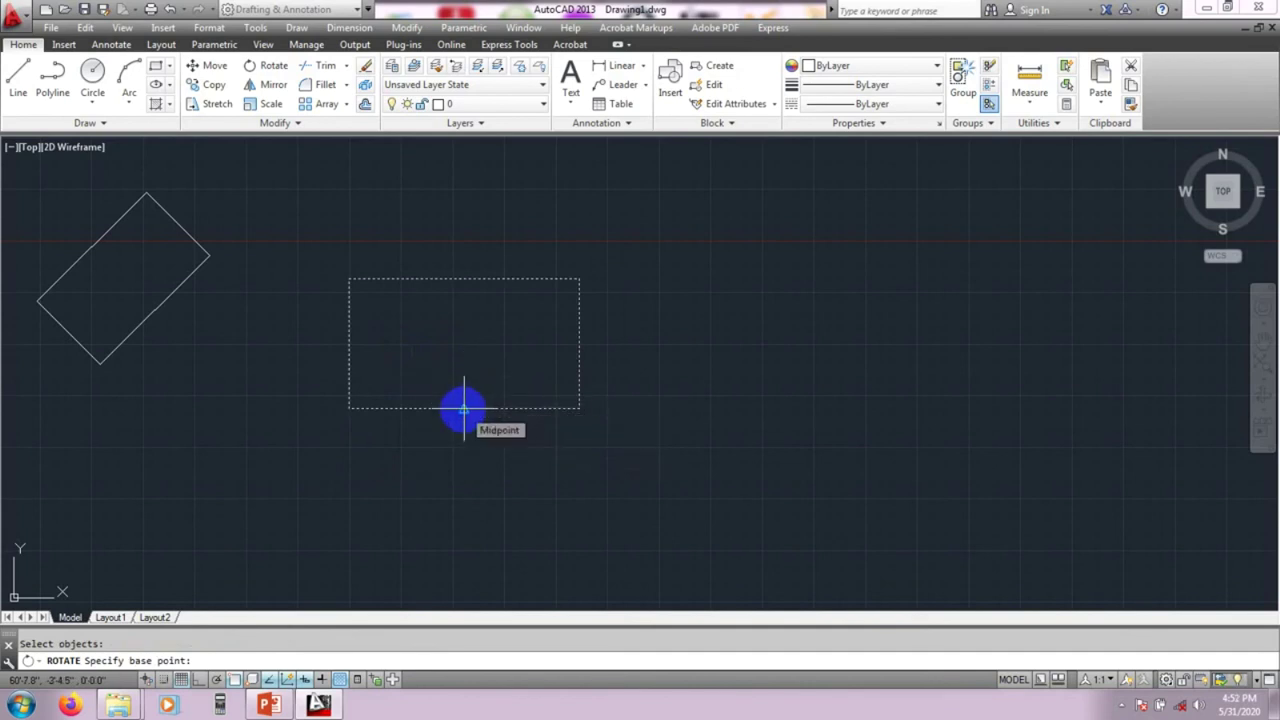
left_click(463, 408)
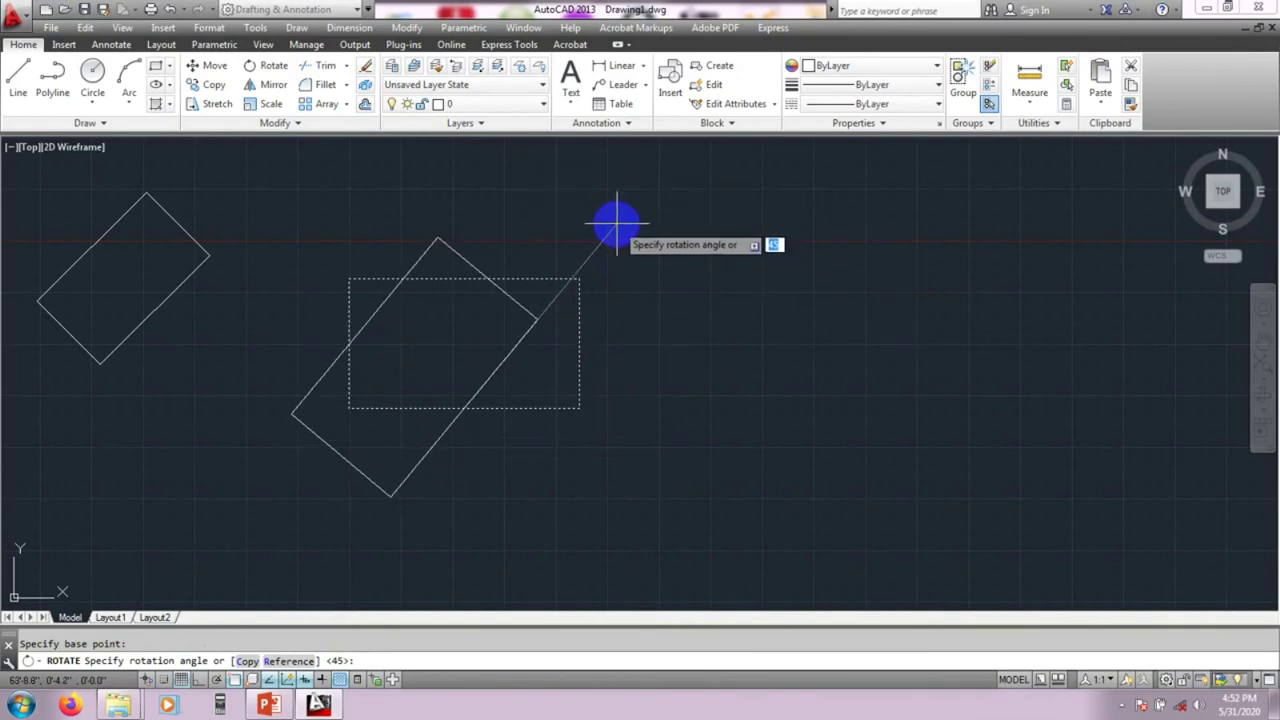
key("Return")
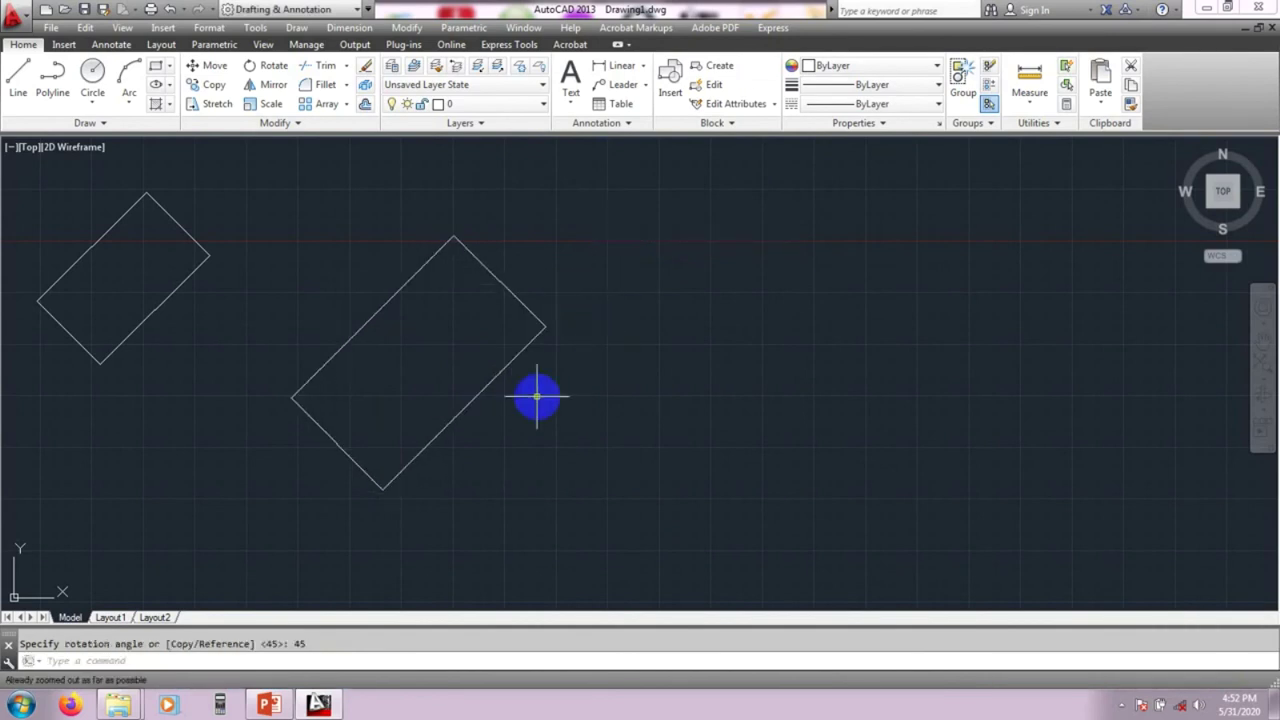
middle_click_drag(537, 394, 551, 366)
middle_click_drag(455, 355, 464, 372)
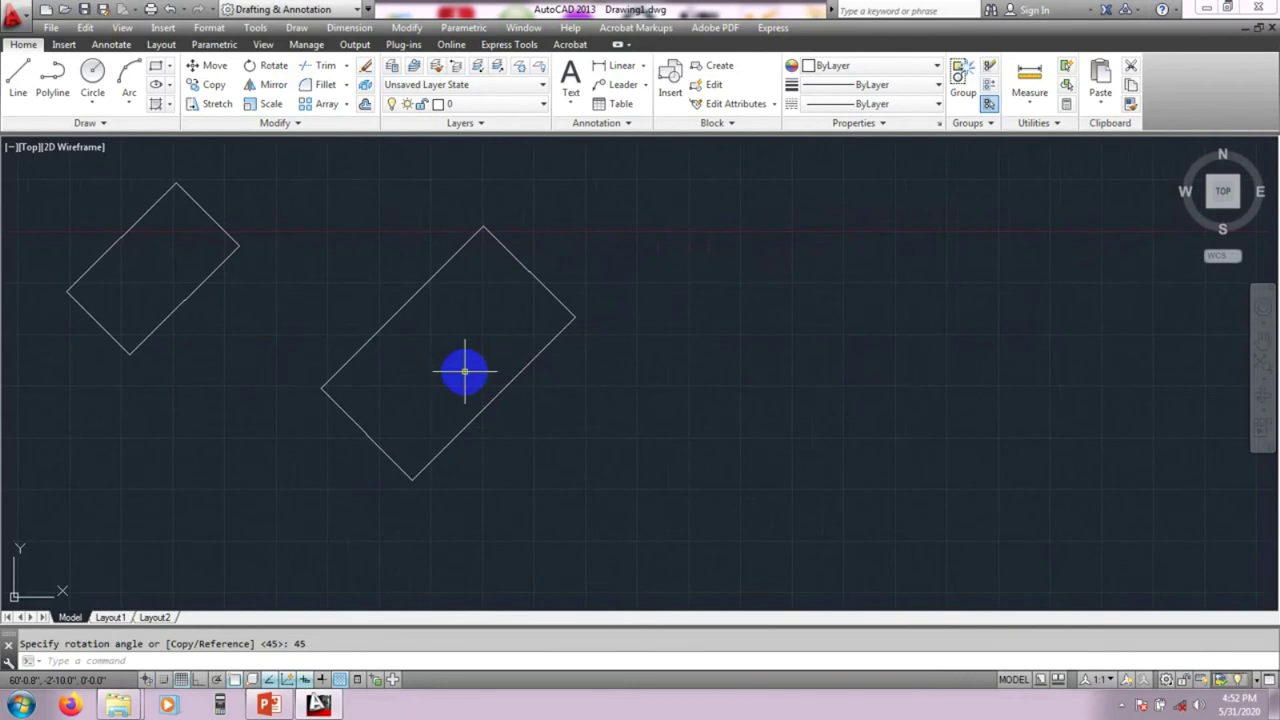
middle_click_drag(514, 391, 508, 390)
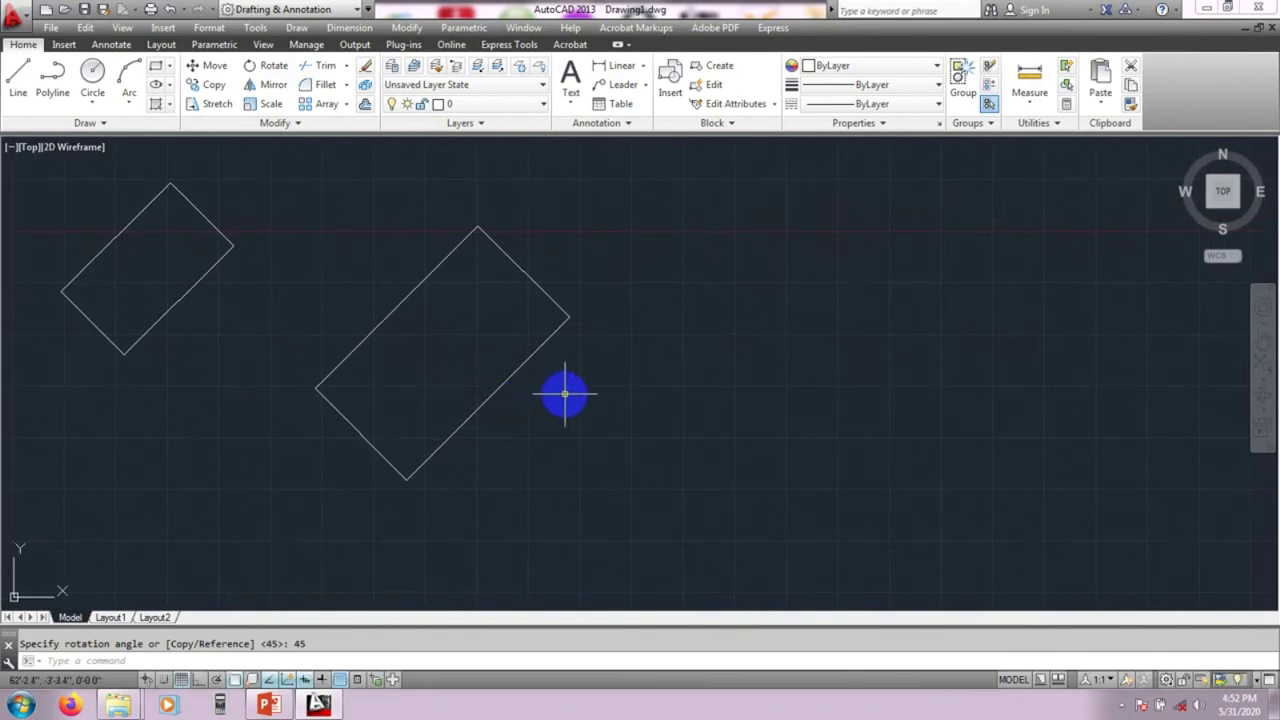
middle_click_drag(602, 403, 592, 407)
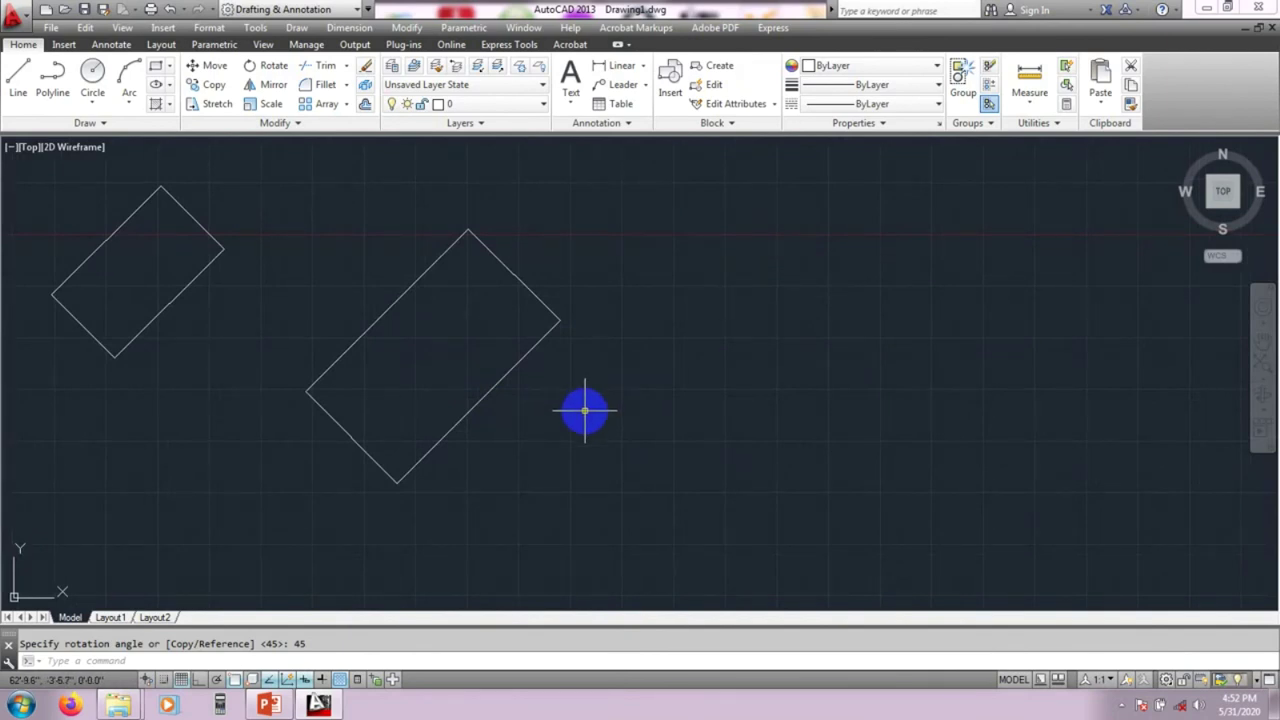
middle_click_drag(585, 410, 580, 401)
key("Return")
left_click(425, 258)
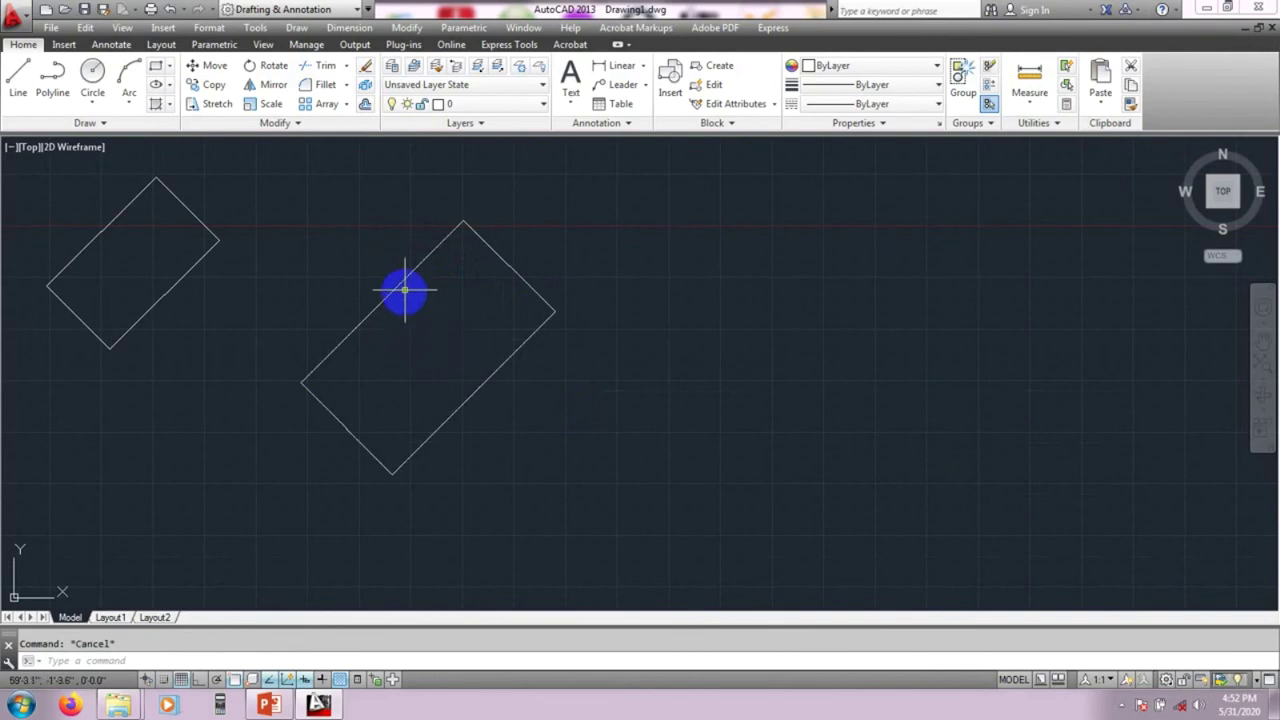
scroll(398, 288, "up", 2)
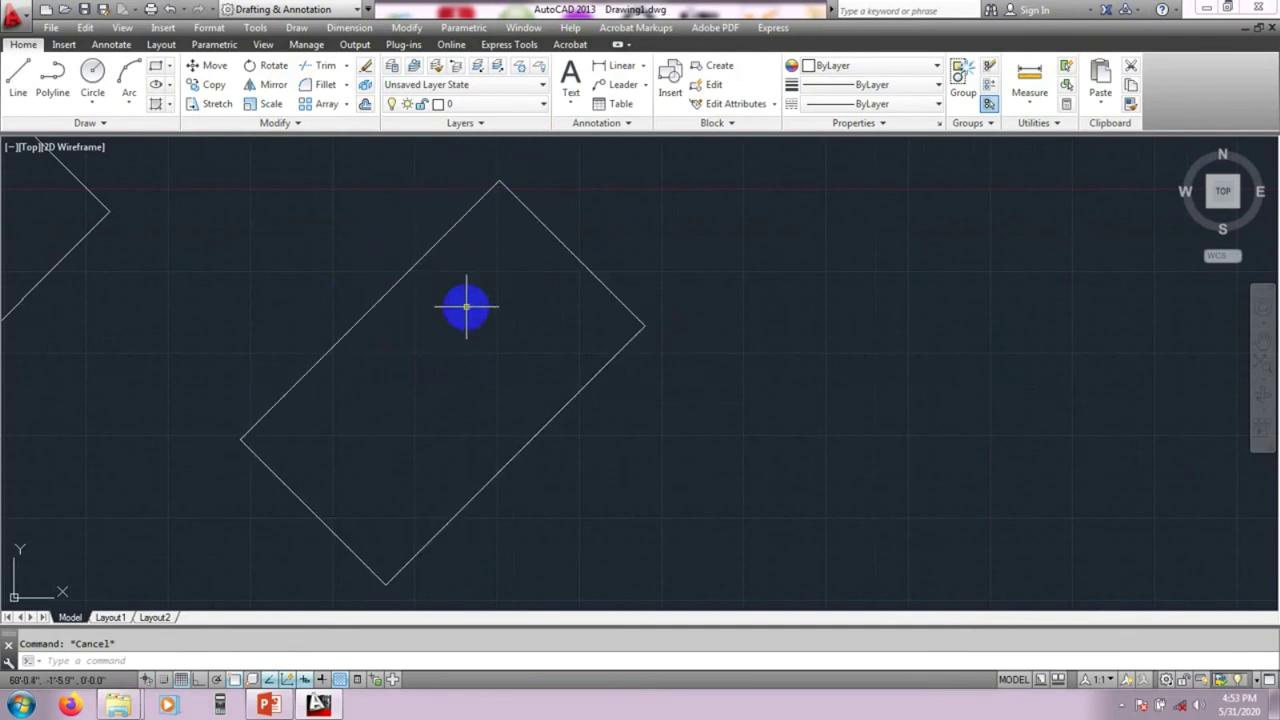
scroll(466, 308, "down", 2)
mouse_move(571, 408)
middle_mouse_down()
mouse_move(463, 414)
mouse_move(546, 396)
middle_mouse_up()
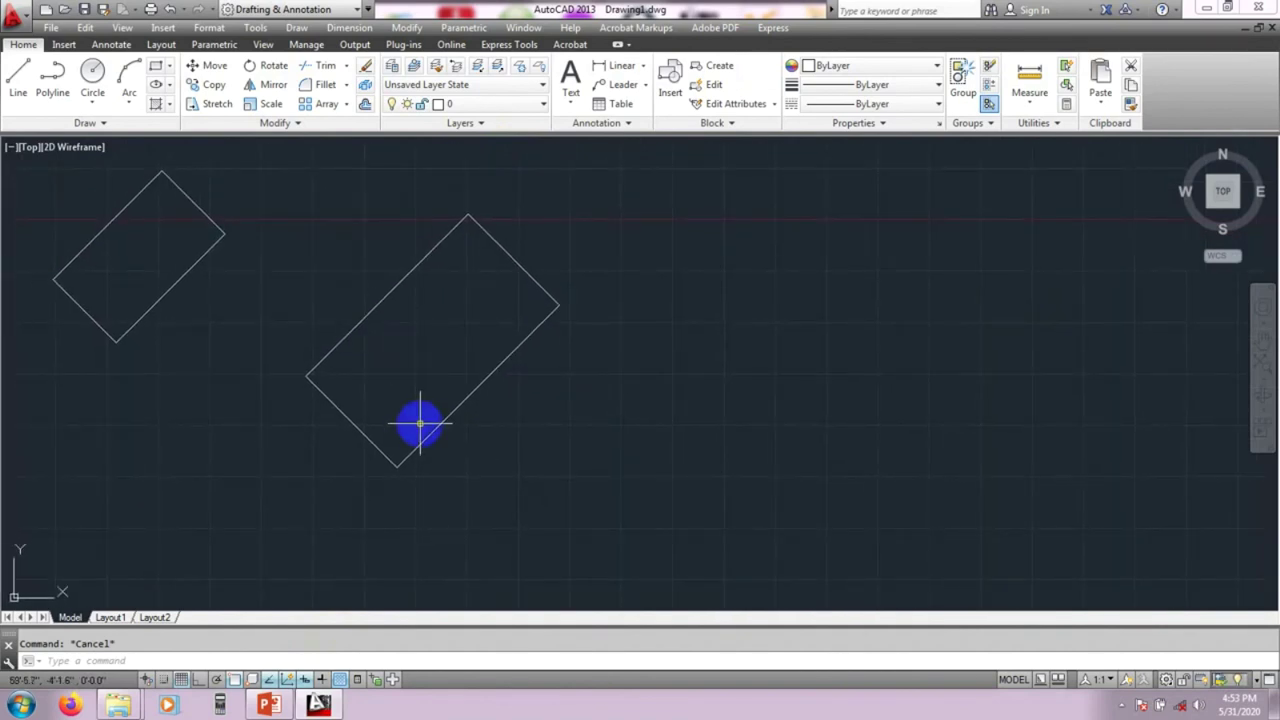
Set the OFFSET distance to 2 on the large rectangle, then cancel and restart OFFSET
type("o")
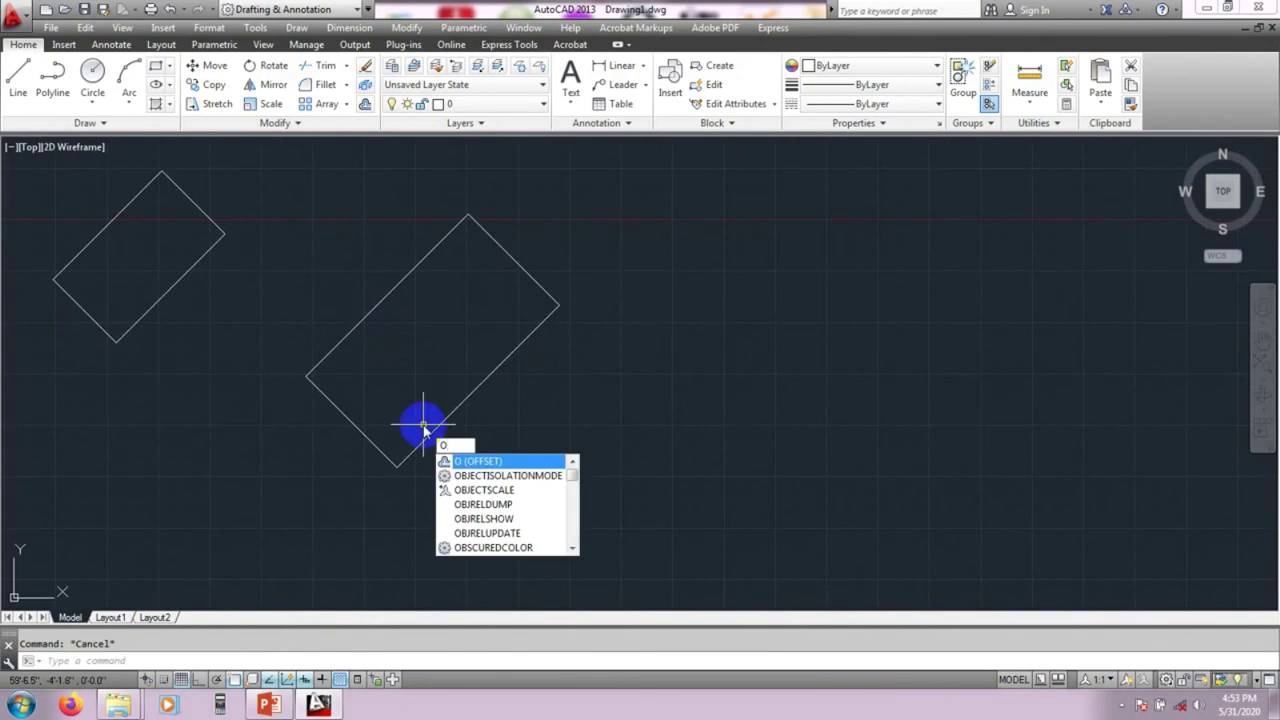
key("Return")
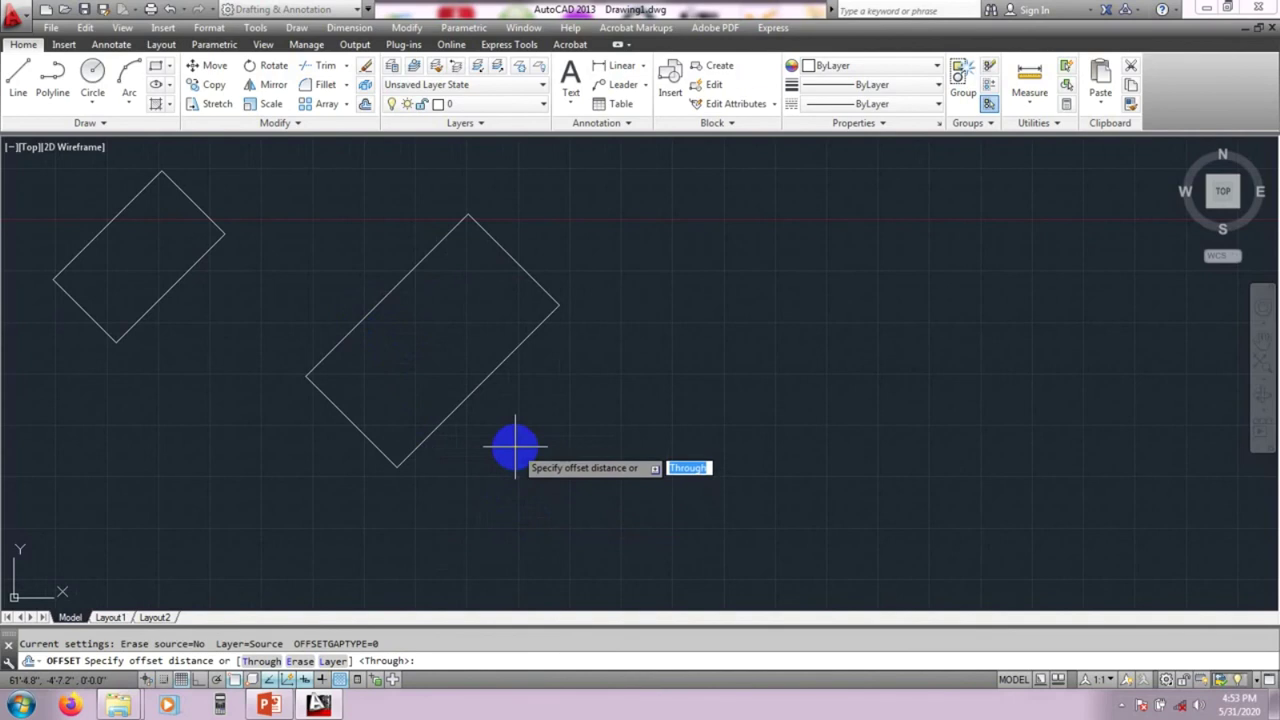
type("2")
key("Return")
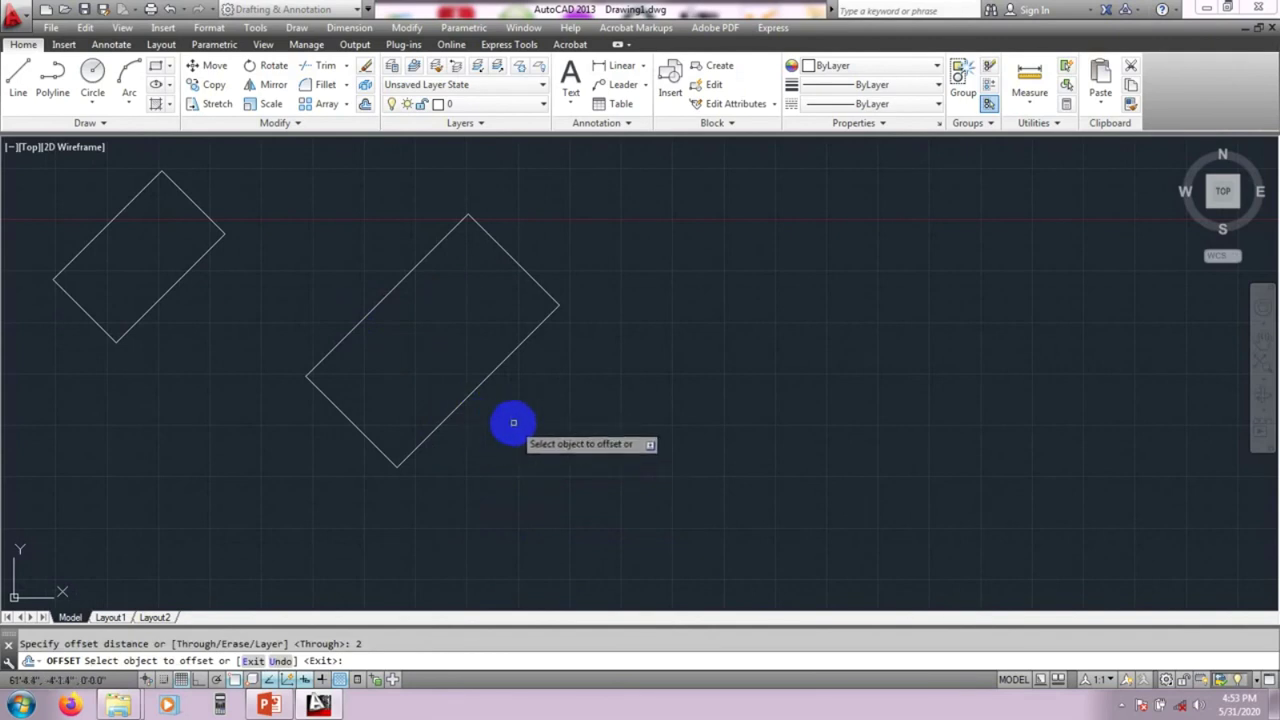
left_click(470, 394)
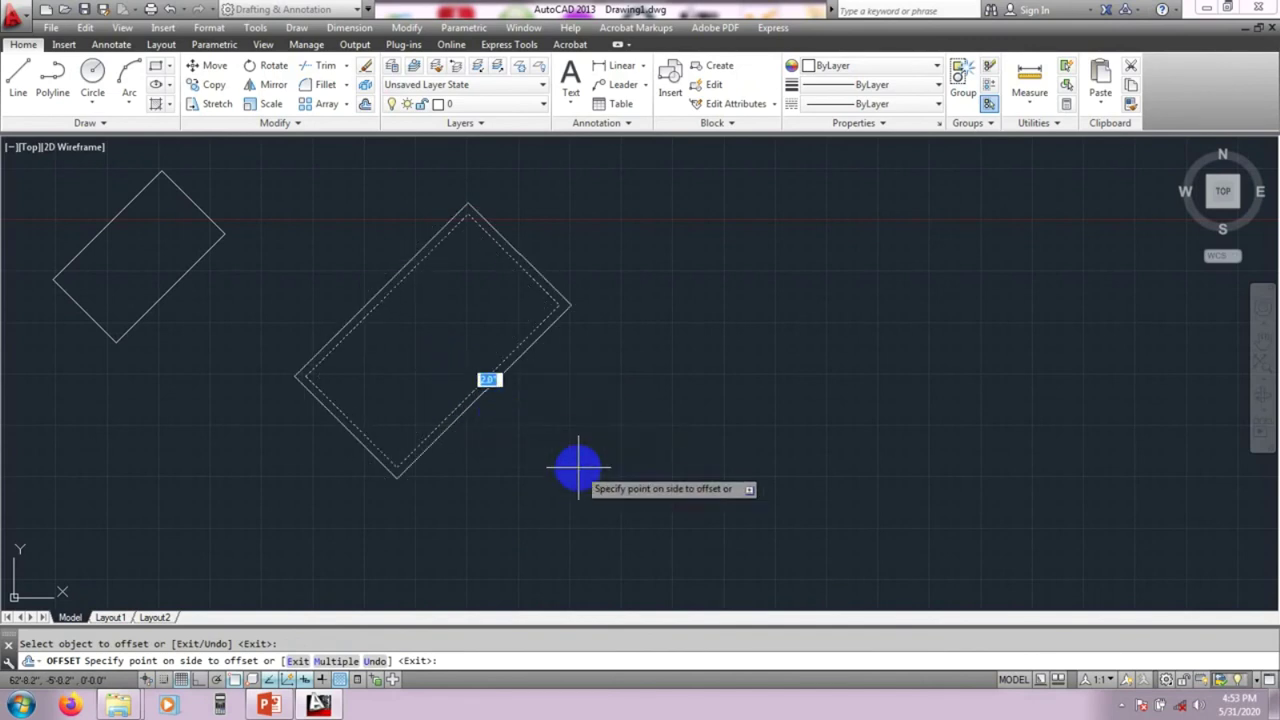
key("Escape")
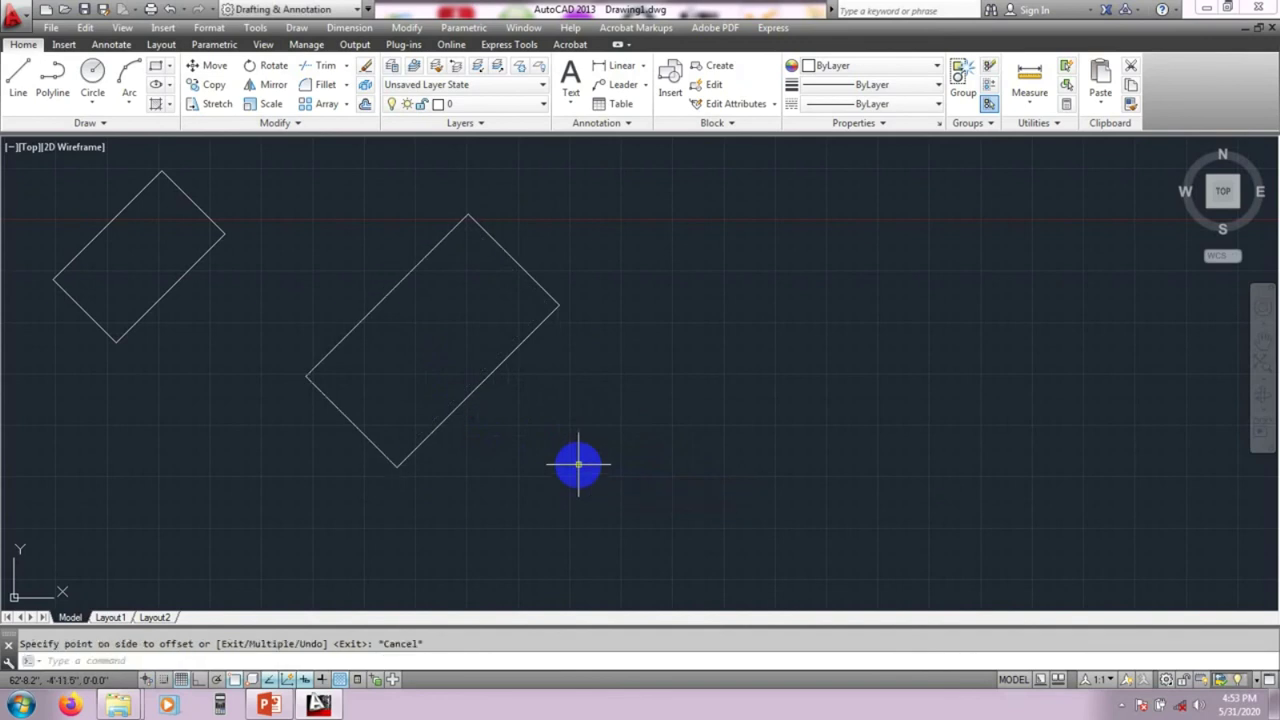
key("Return")
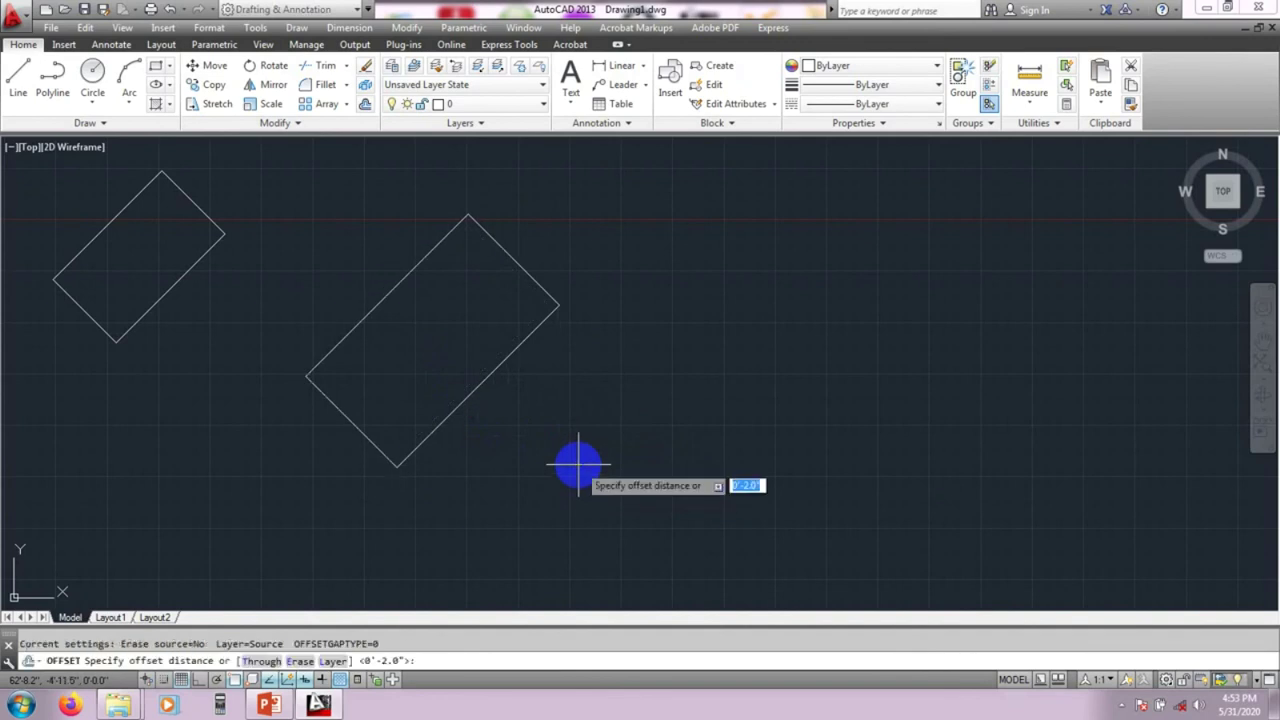
Offset the large rectangle inward by 2, nesting four rectangles inside it
key("Return")
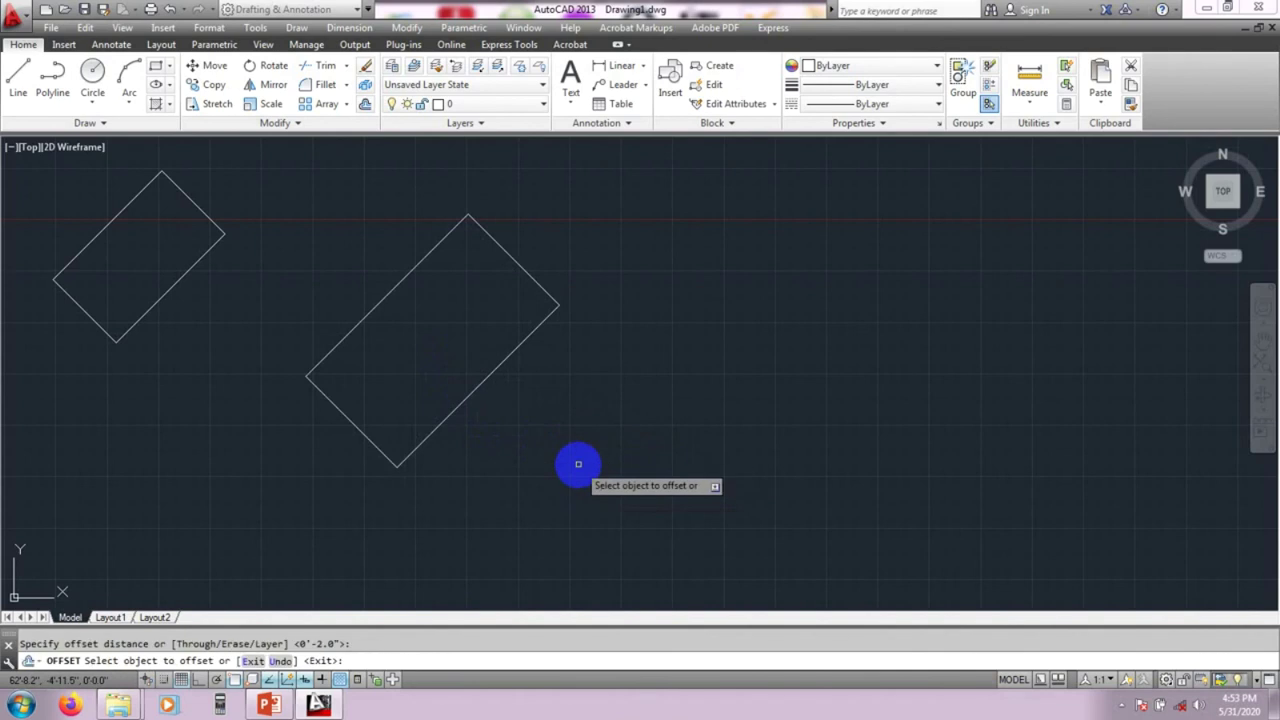
left_click(473, 393)
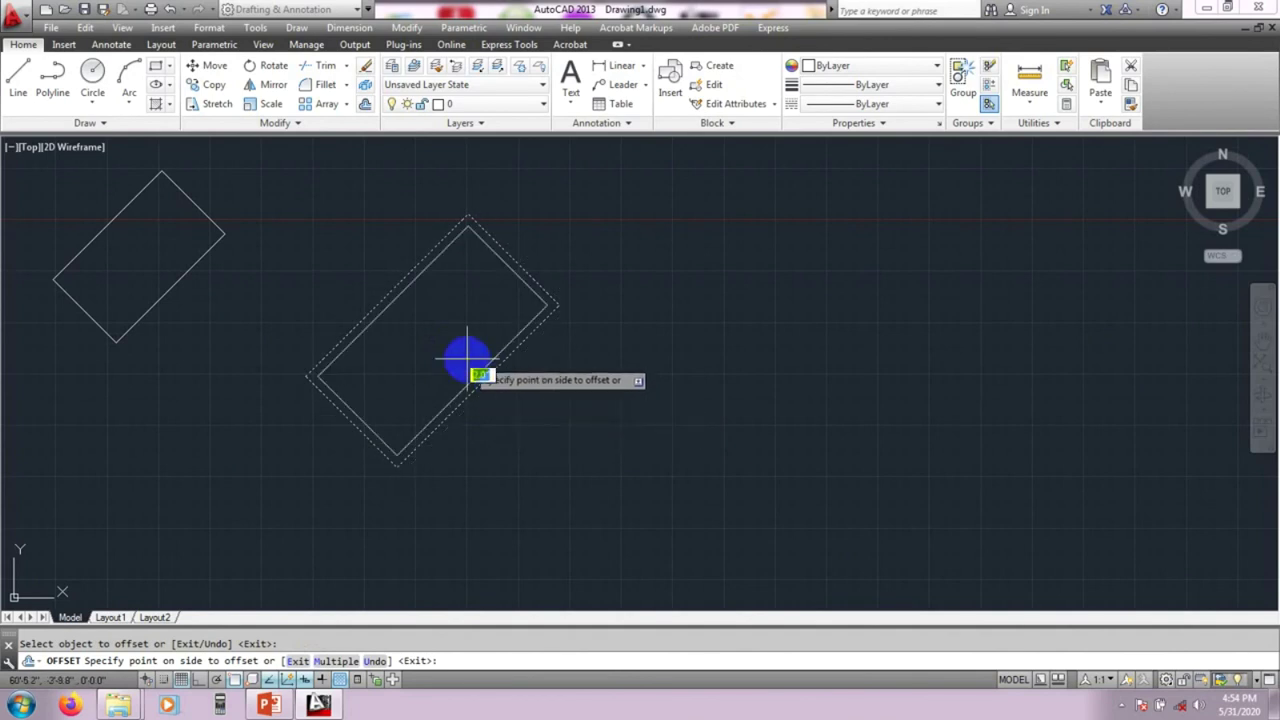
left_click(466, 358)
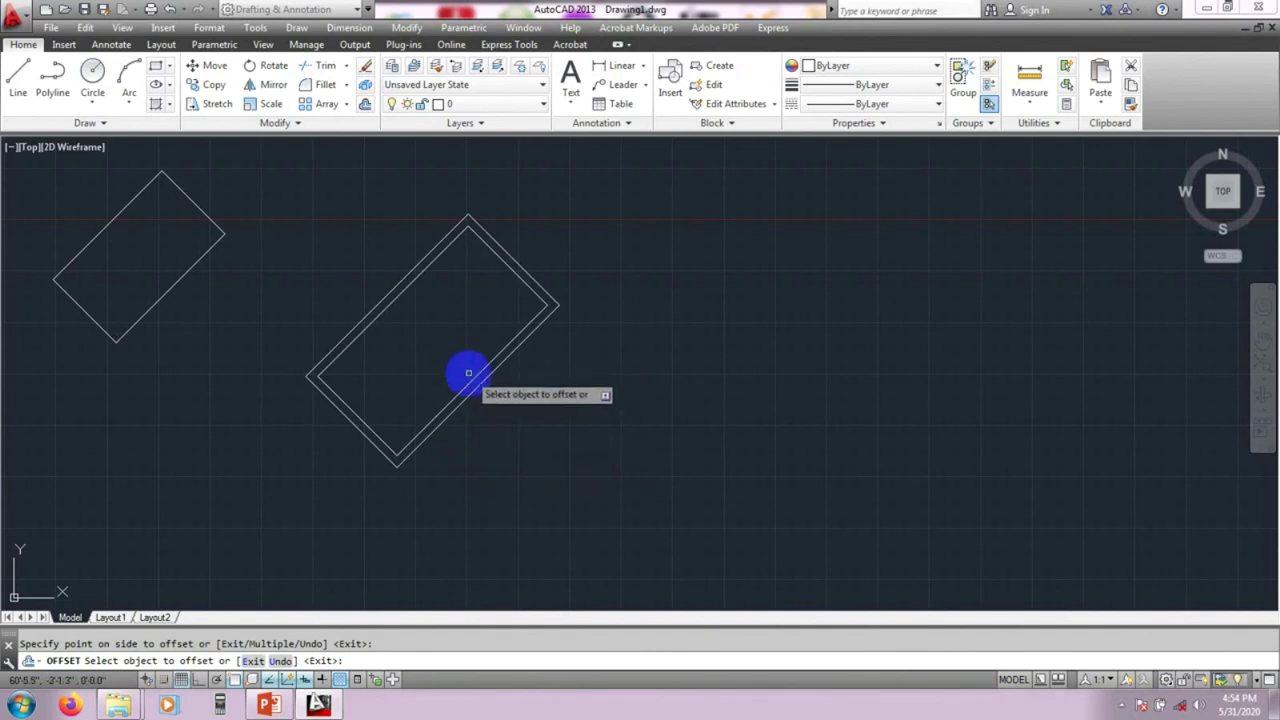
left_click(475, 375)
left_click(452, 365)
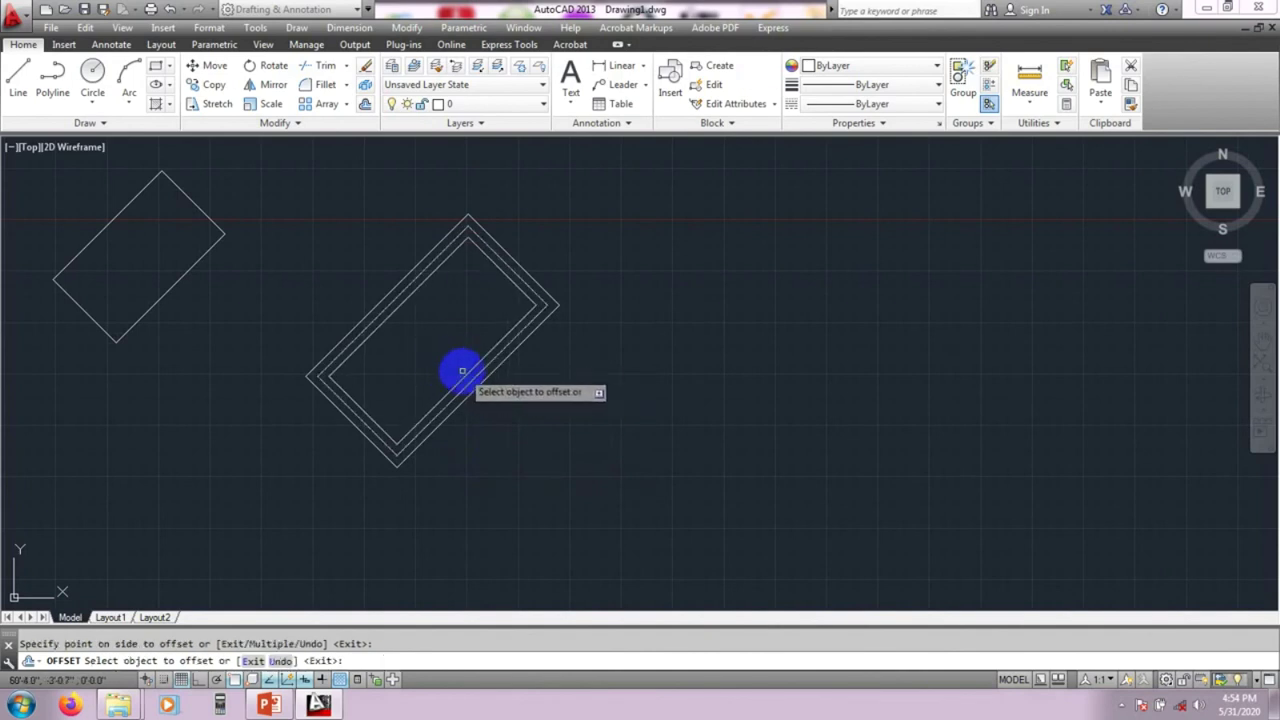
left_click(459, 367)
left_click(455, 367)
left_click(438, 353)
left_click(439, 351)
Keep offsetting the innermost rectangle inward for four more nested copies
left_click(444, 348)
left_click(449, 355)
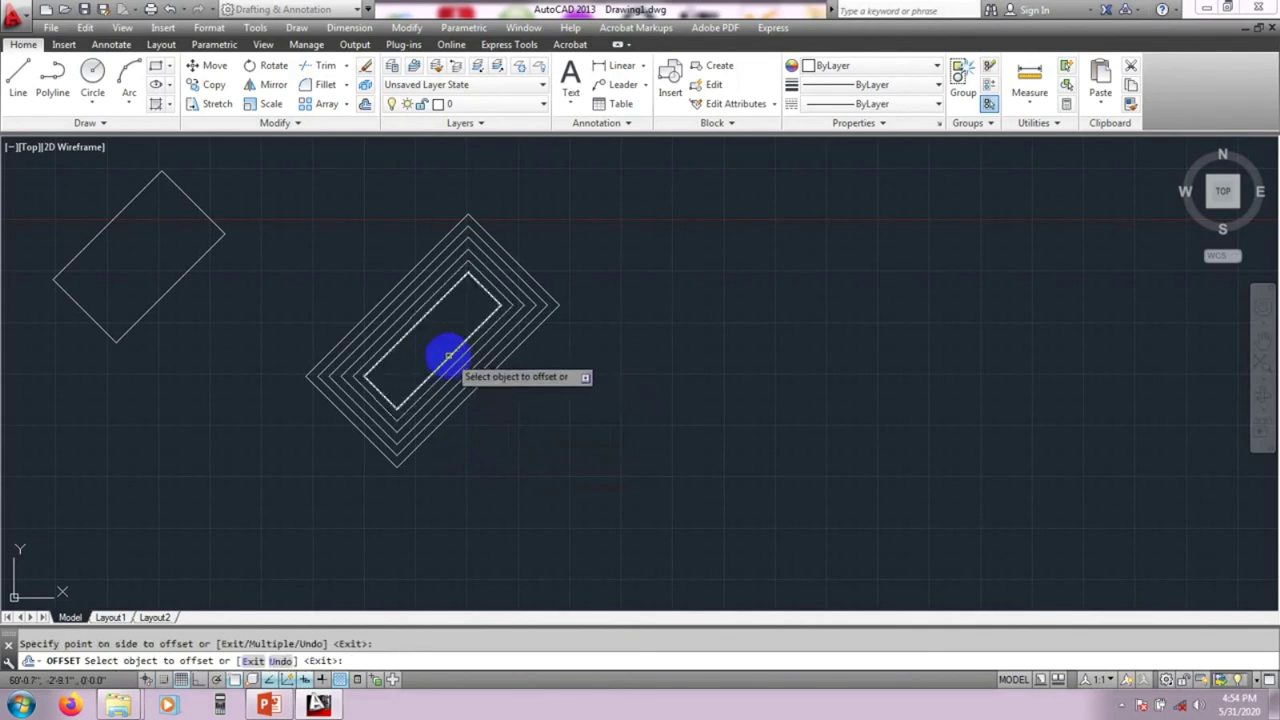
left_click(446, 351)
left_click(438, 348)
left_click(449, 352)
left_click(446, 350)
left_click(441, 348)
left_click(441, 350)
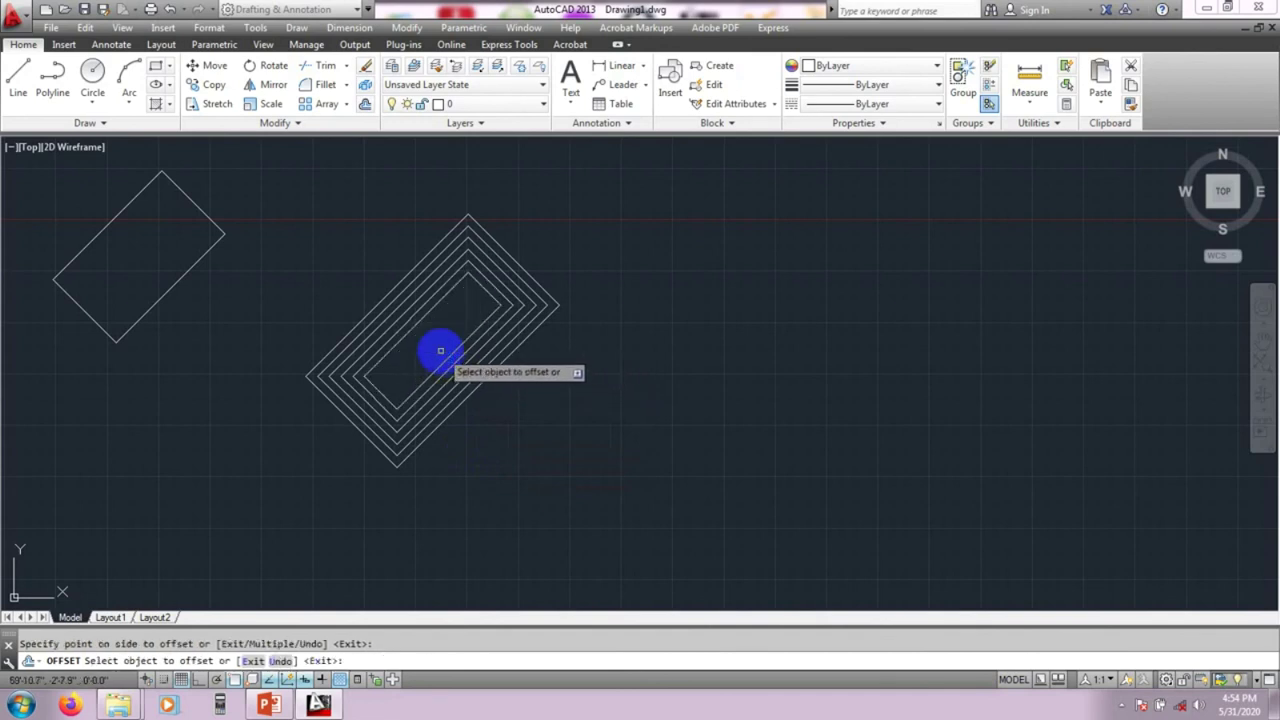
Add 2-inch offset rectangles around the outside of the rotated rectangle
left_click(506, 370)
left_click(518, 384)
left_click(510, 376)
left_click(518, 386)
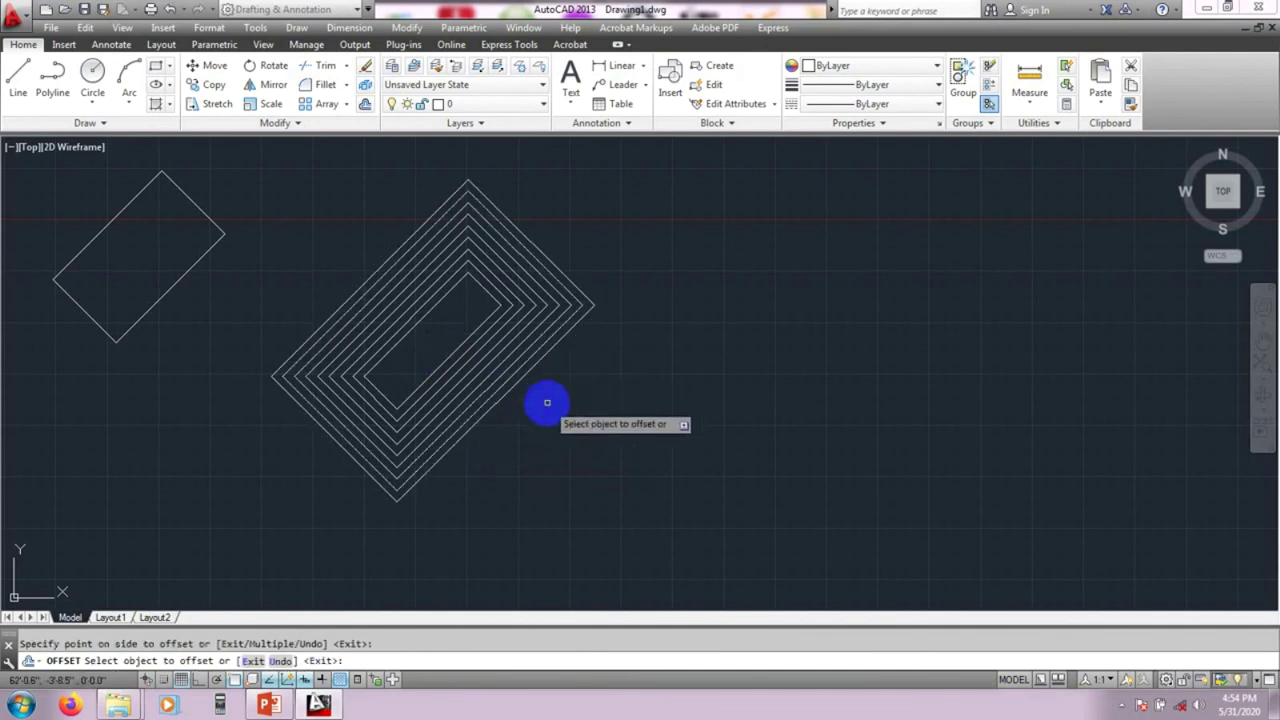
middle_click_drag(586, 409, 480, 411)
Draw a horizontal line with Ortho on, lower right of the tilted rectangles
left_click(20, 82)
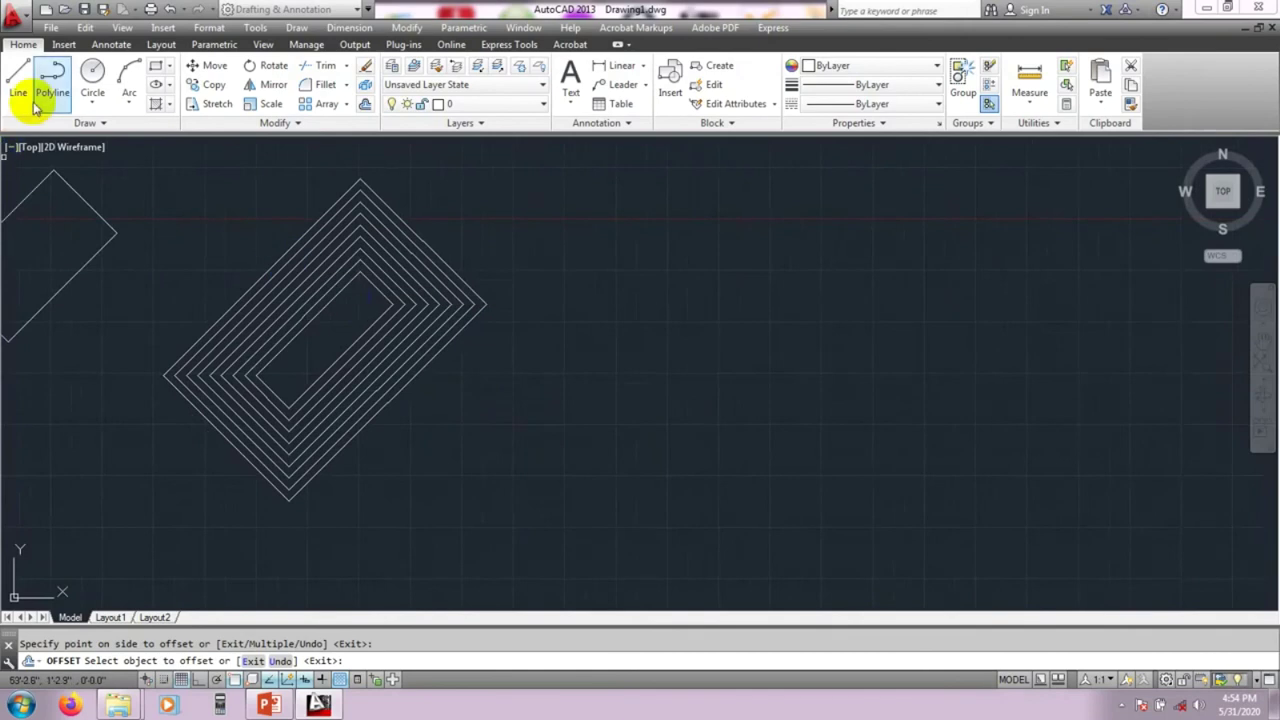
left_click(559, 422)
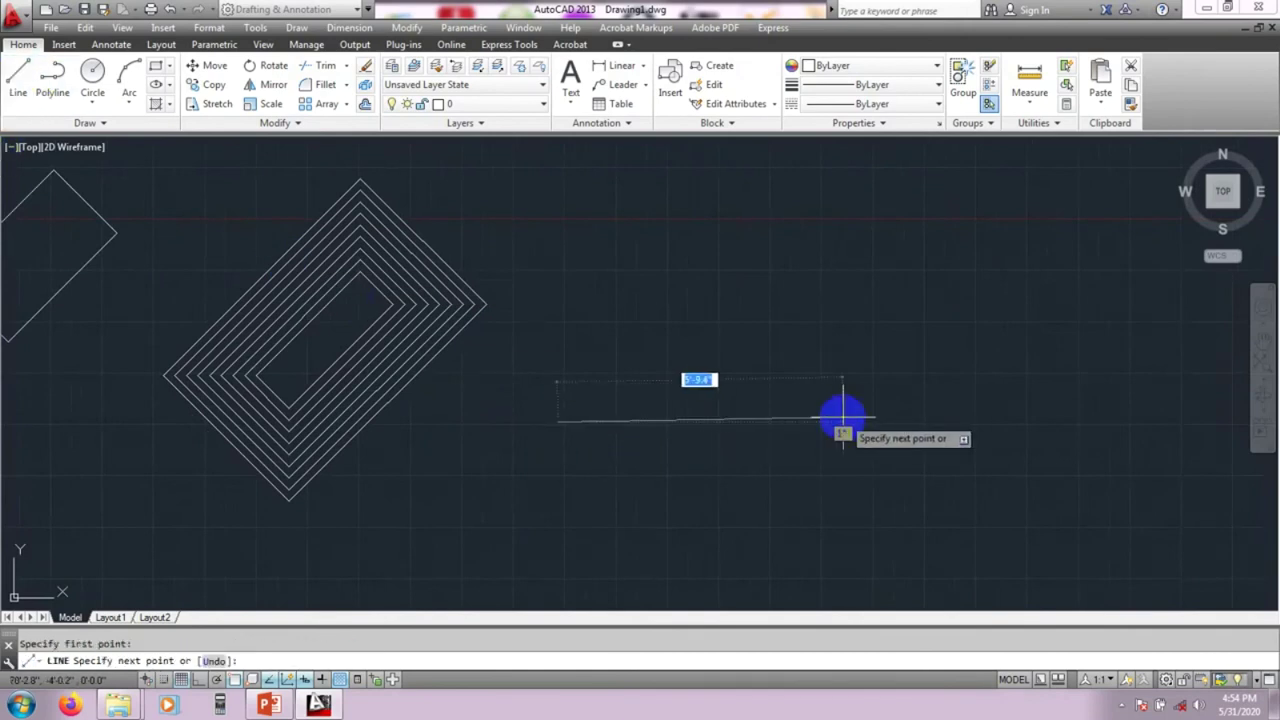
left_click(199, 680)
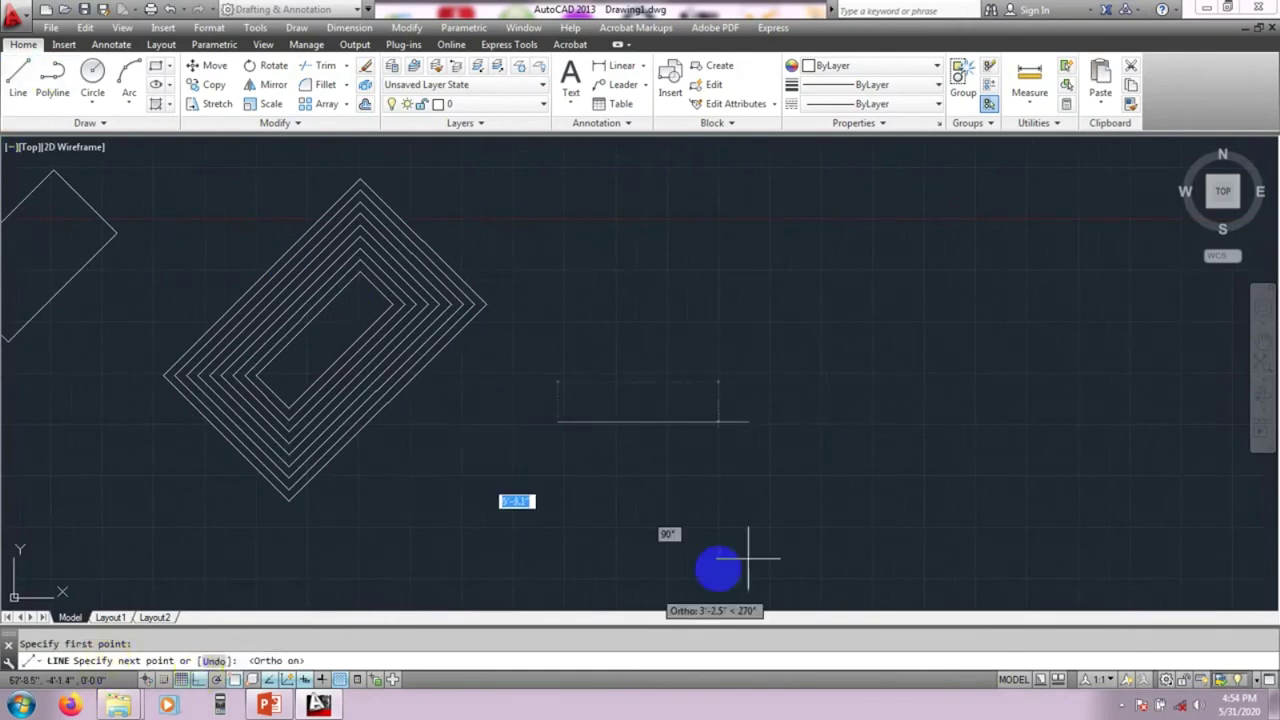
left_click(886, 478)
key("Escape")
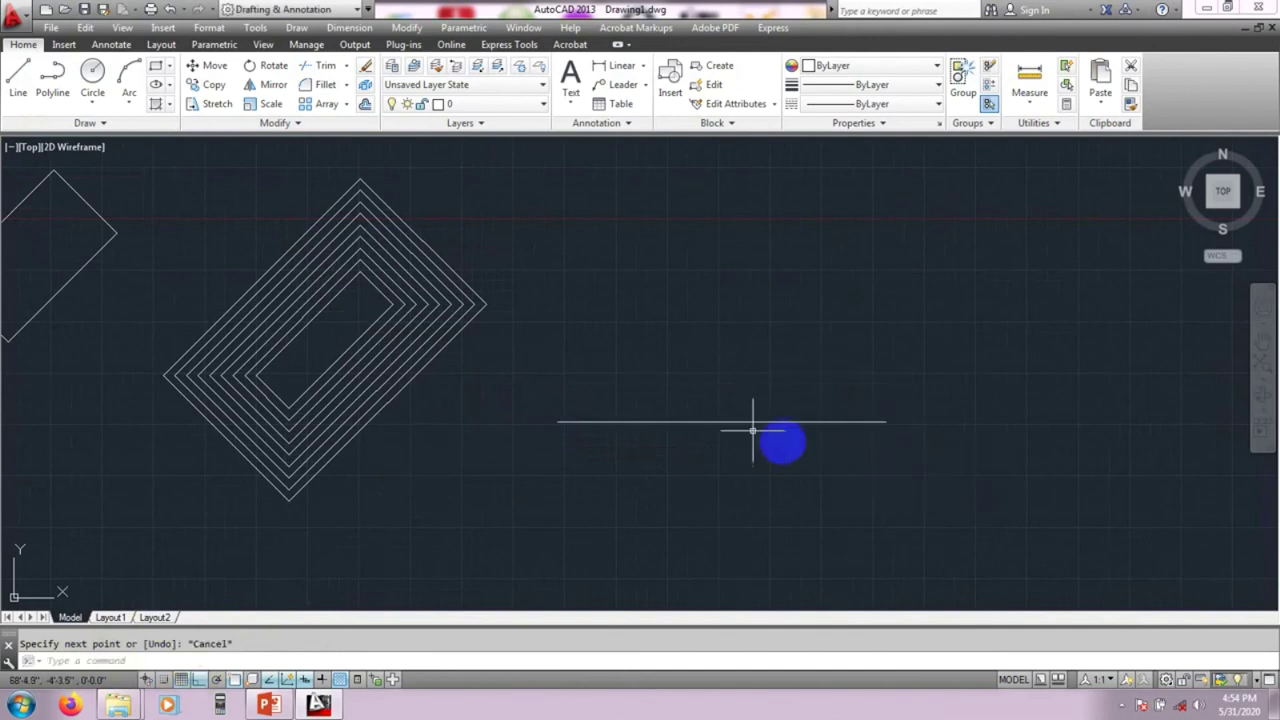
middle_click_drag(718, 468, 703, 494)
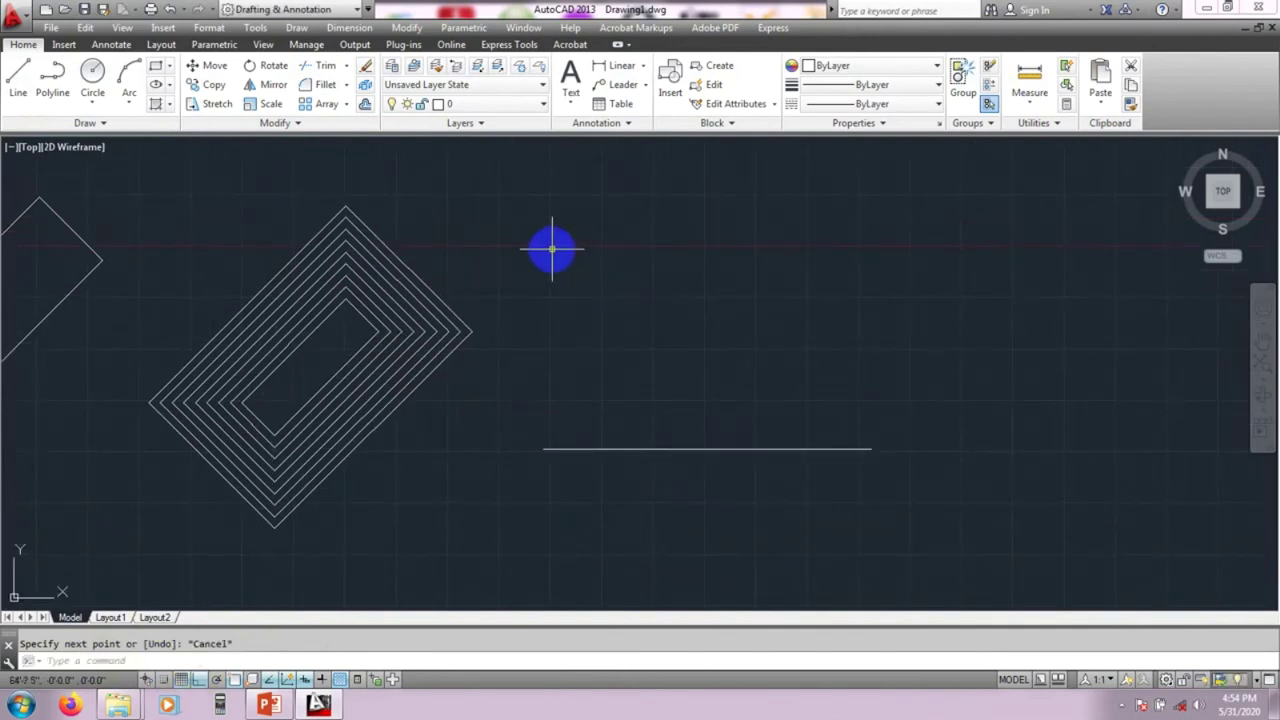
middle_click_drag(673, 294, 634, 314)
middle_click_drag(644, 468, 645, 438)
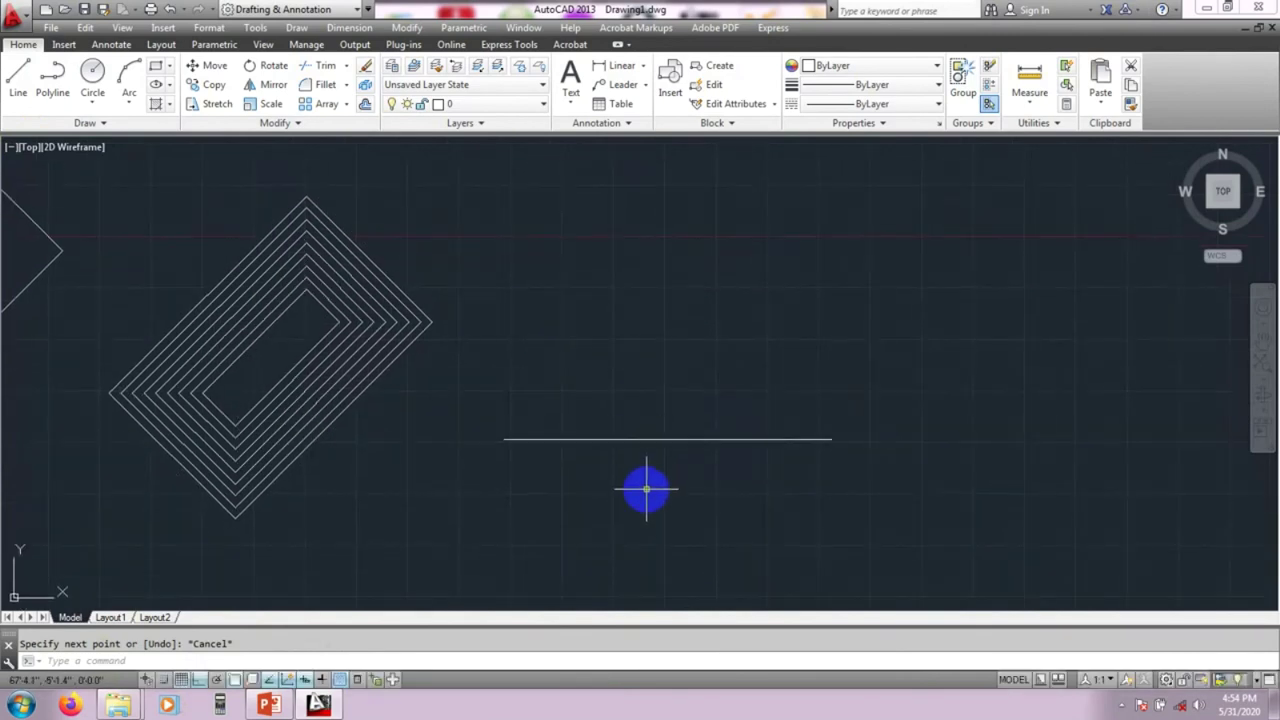
Offset the horizontal line 10 inches upward with OF to form a parallel pair
type("of")
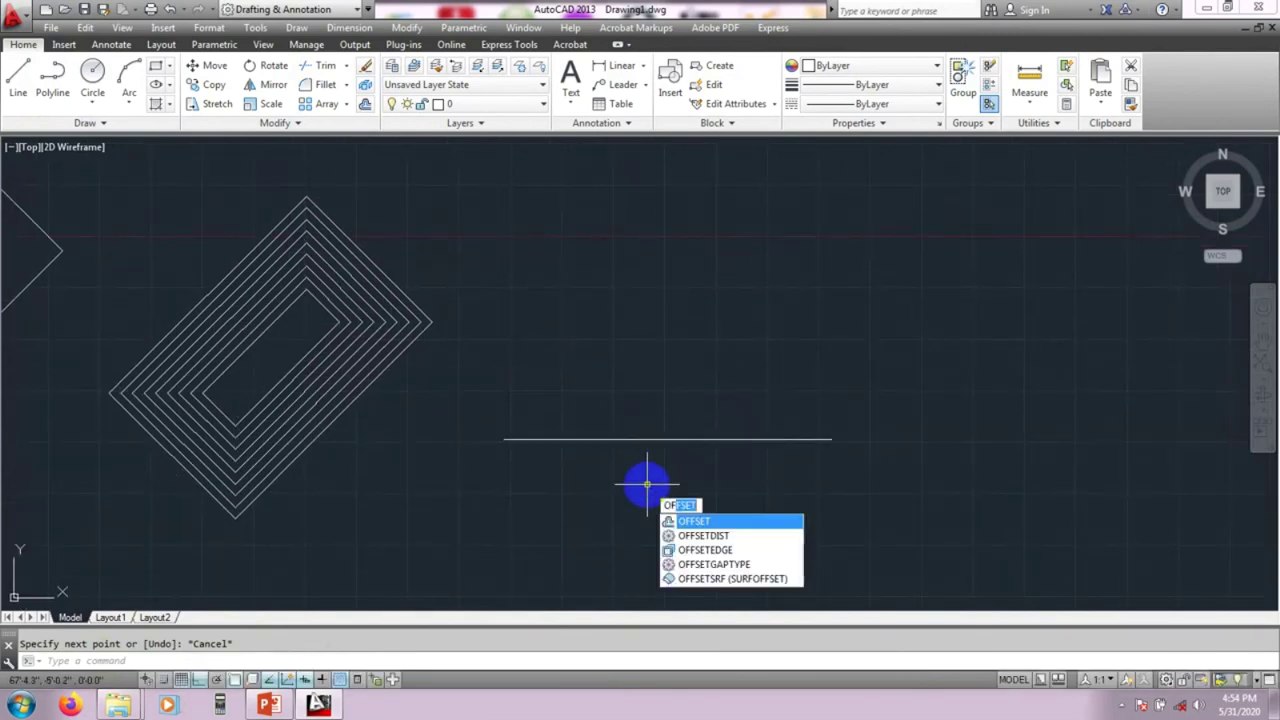
key("Return")
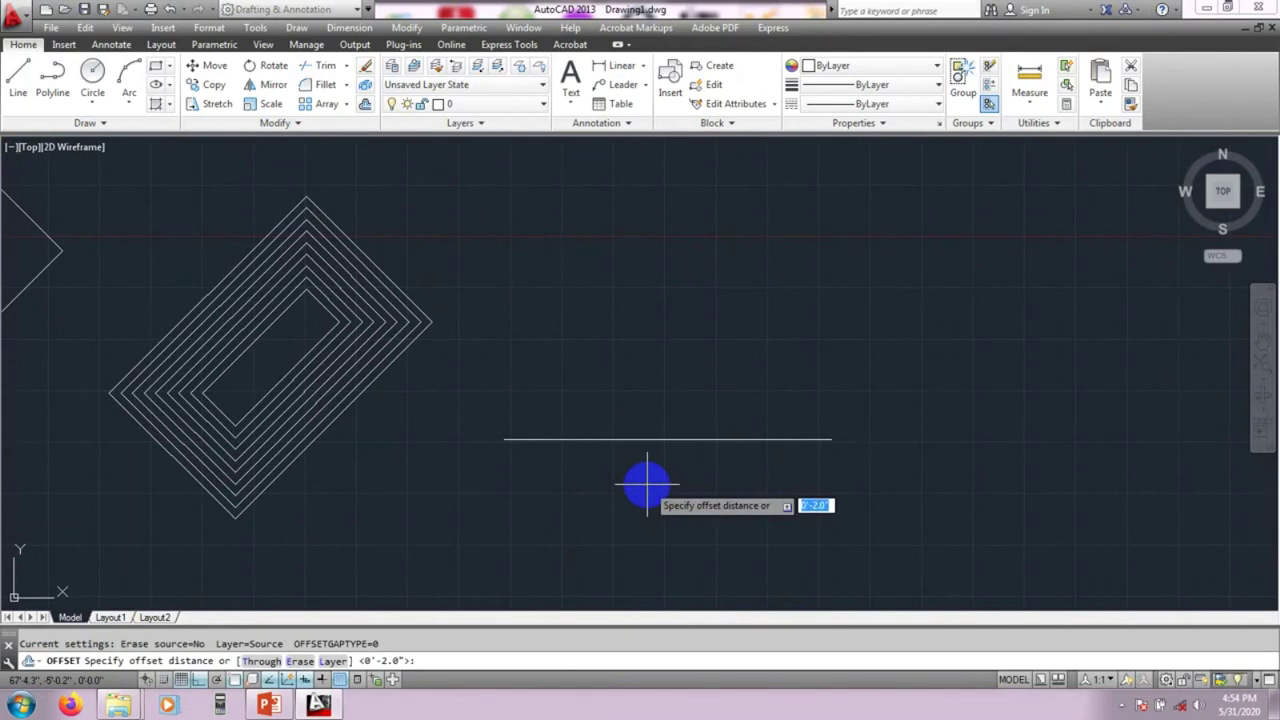
type("10")
key("Return")
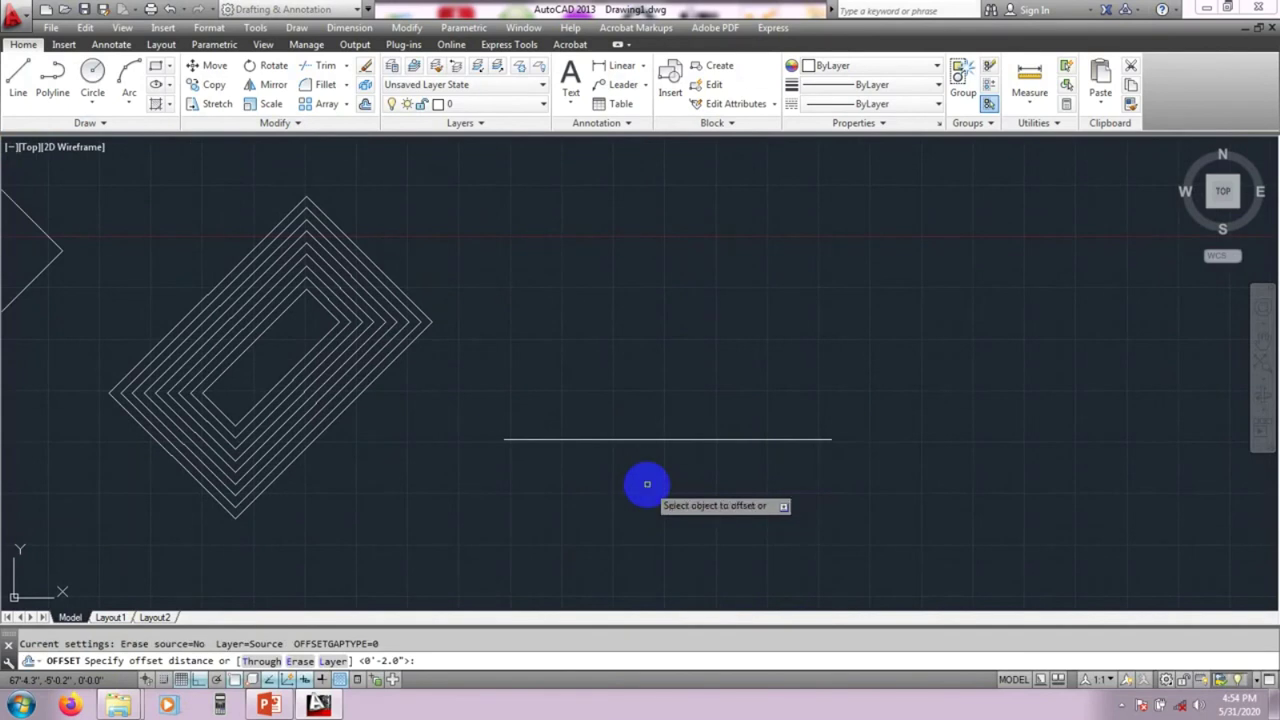
left_click(660, 439)
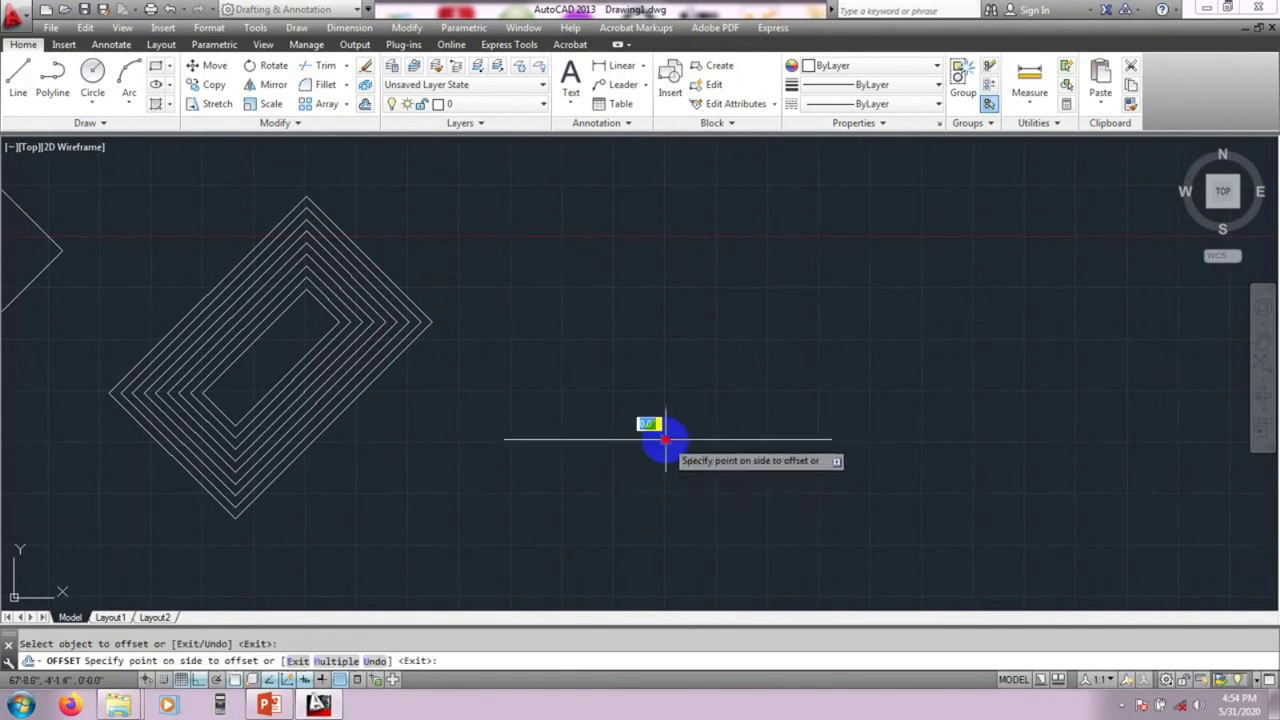
left_click(630, 322)
scroll(614, 423, "up", 2)
scroll(624, 423, "up", 2)
middle_click_drag(624, 423, 600, 420)
scroll(609, 414, "down", 2)
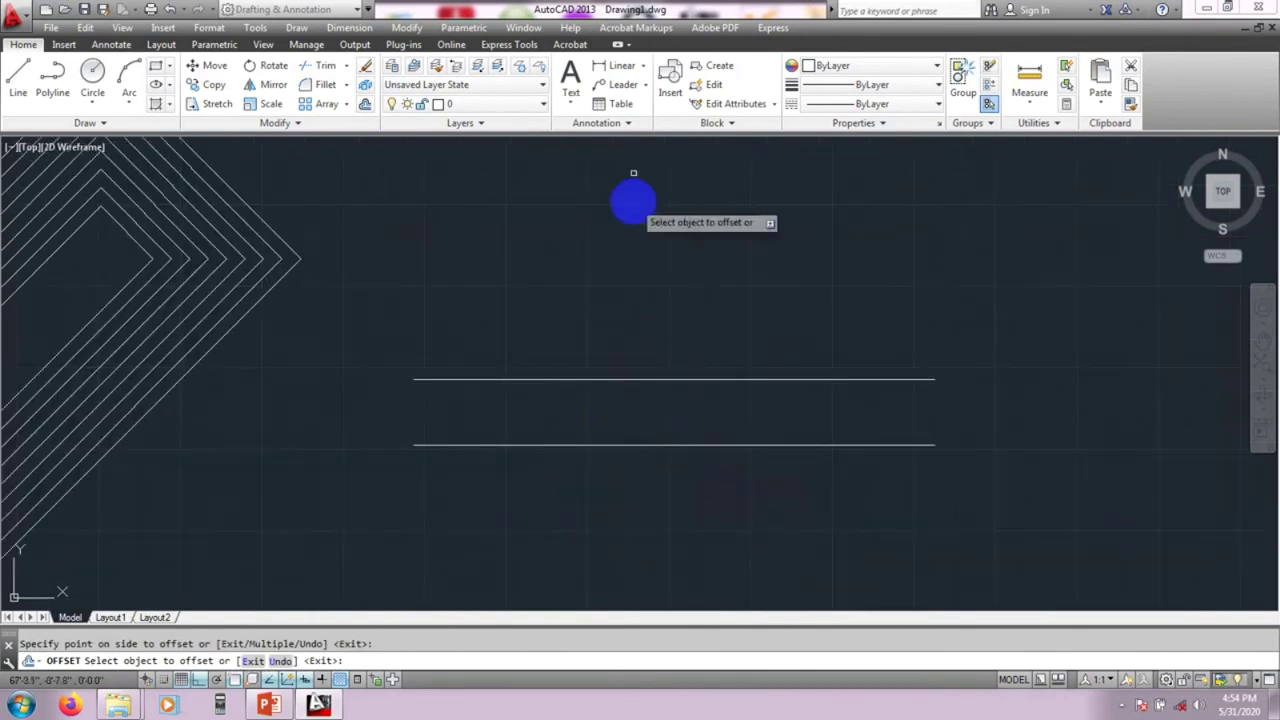
Add a linear dimension between the two lines' midpoints, reading 10.0"
left_click(616, 64)
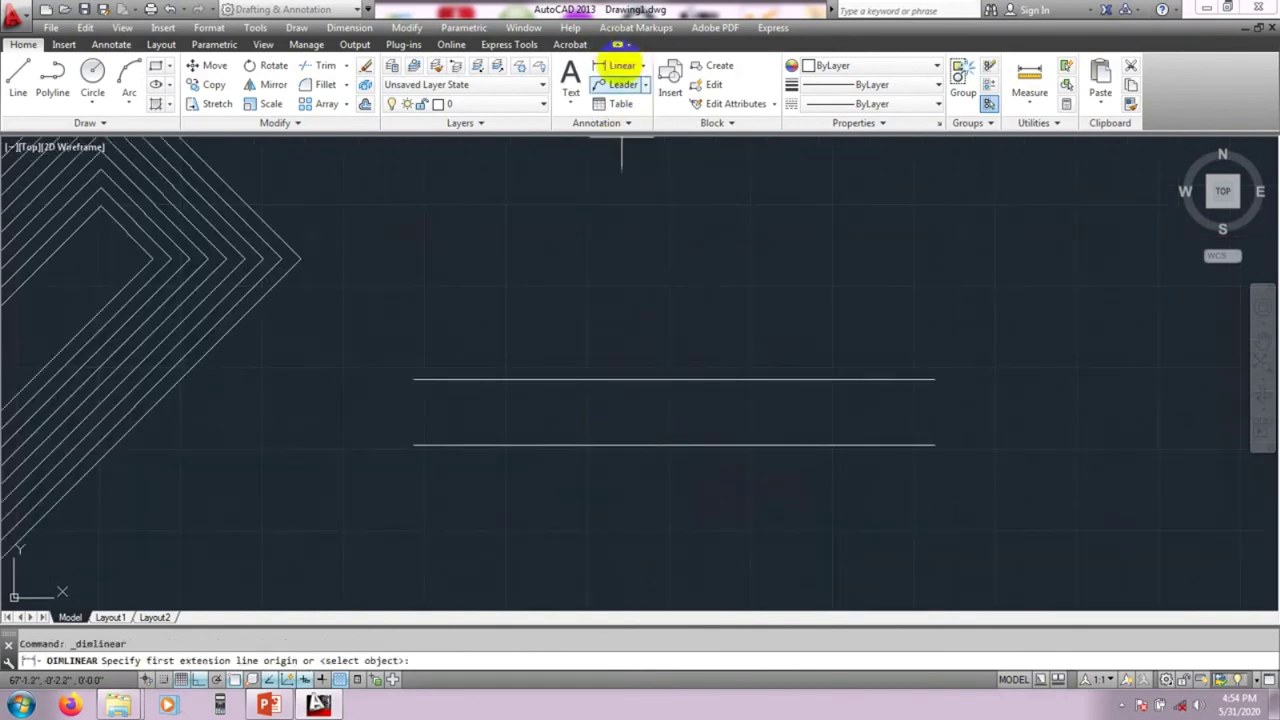
left_click(674, 379)
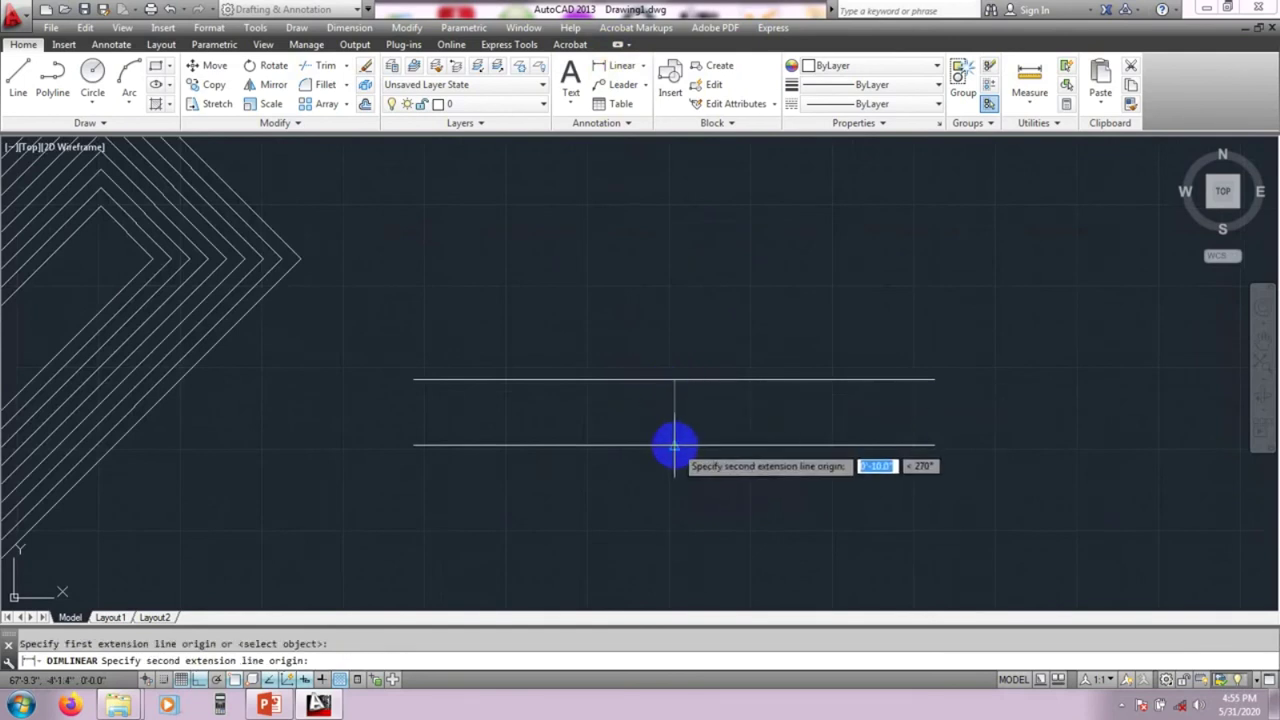
left_click(674, 445)
left_click(643, 443)
scroll(626, 403, "up", 5)
middle_click_drag(686, 471, 621, 304)
scroll(646, 360, "down", 2)
scroll(631, 369, "up", 12)
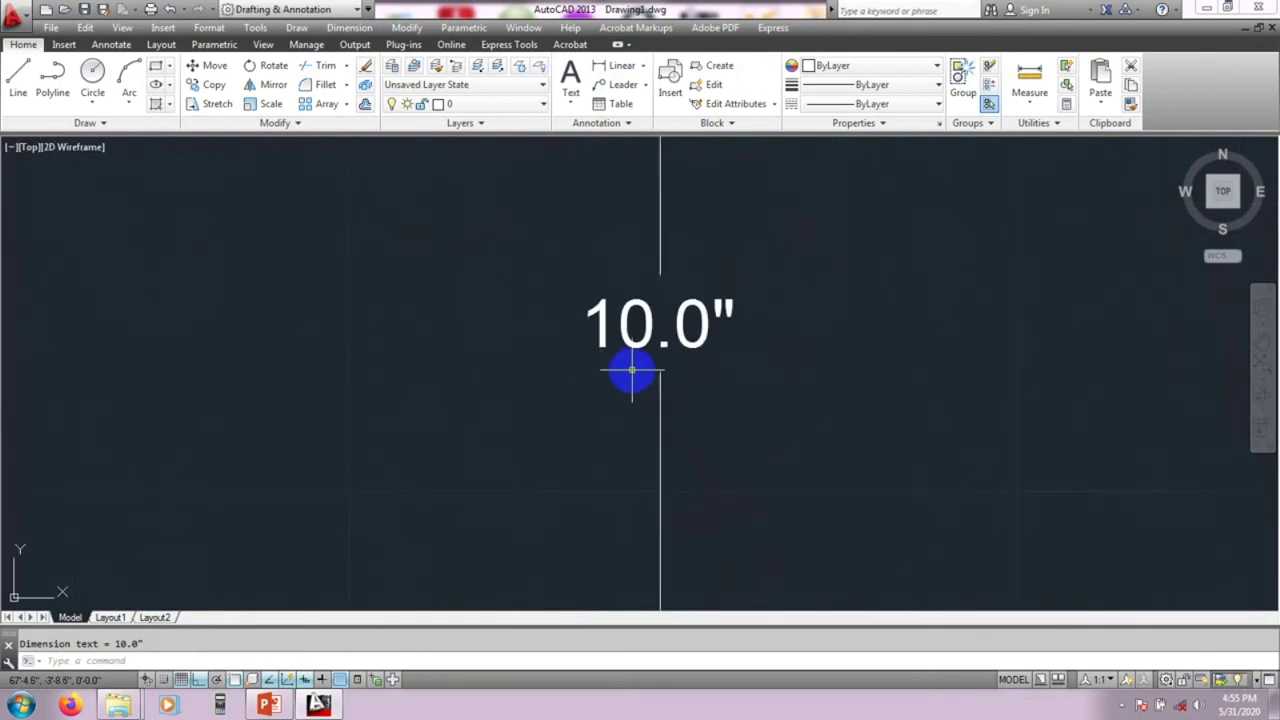
scroll(631, 440, "down", 10)
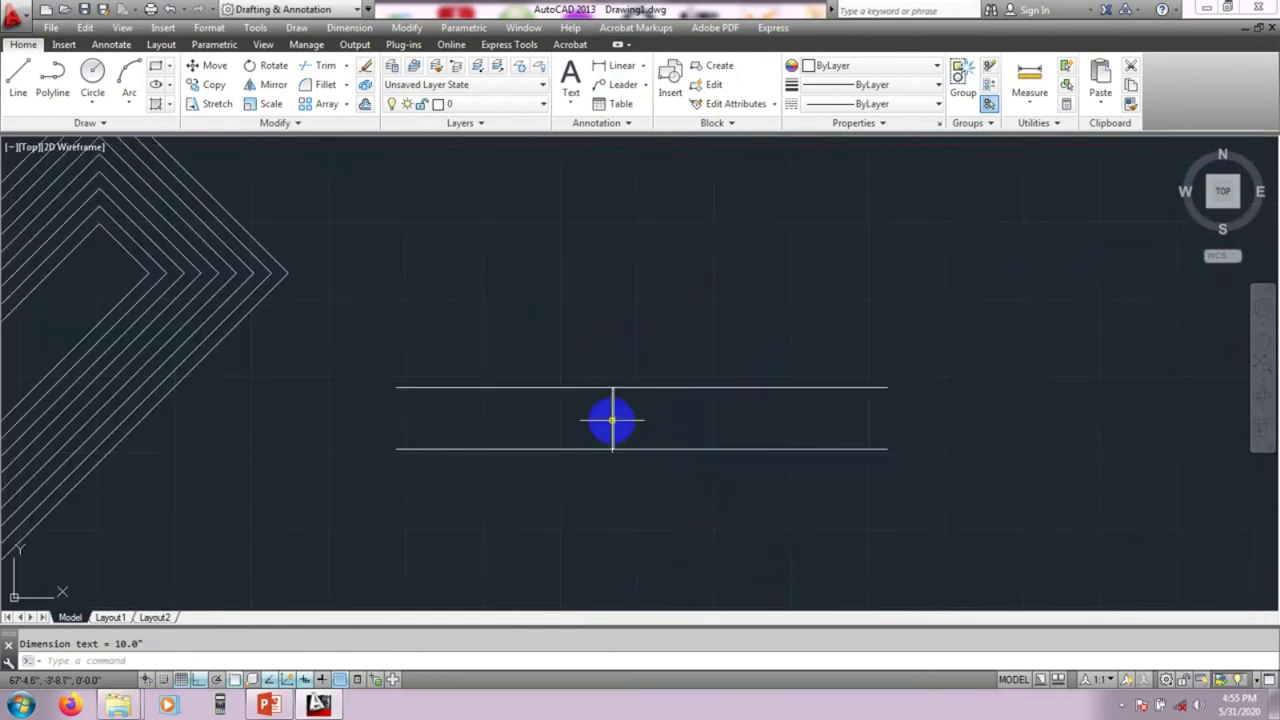
mouse_move(650, 415)
middle_mouse_down()
mouse_move(666, 401)
mouse_move(542, 354)
middle_mouse_up()
middle_click(665, 402)
middle_click(665, 402)
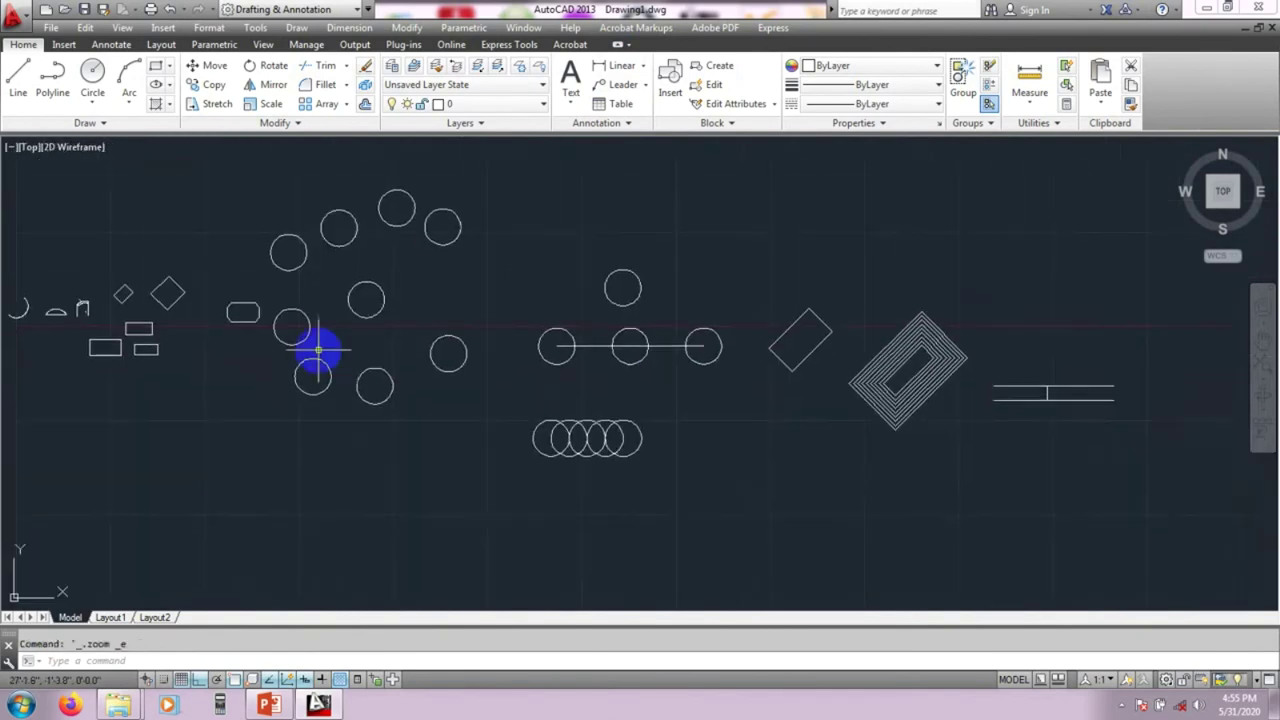
scroll(1035, 380, "up", 8)
mouse_move(1083, 394)
middle_mouse_down()
mouse_move(737, 354)
mouse_move(623, 363)
mouse_move(670, 367)
middle_mouse_up()
middle_click_drag(589, 366, 614, 351)
scroll(610, 357, "down", 3)
scroll(585, 358, "up", 6)
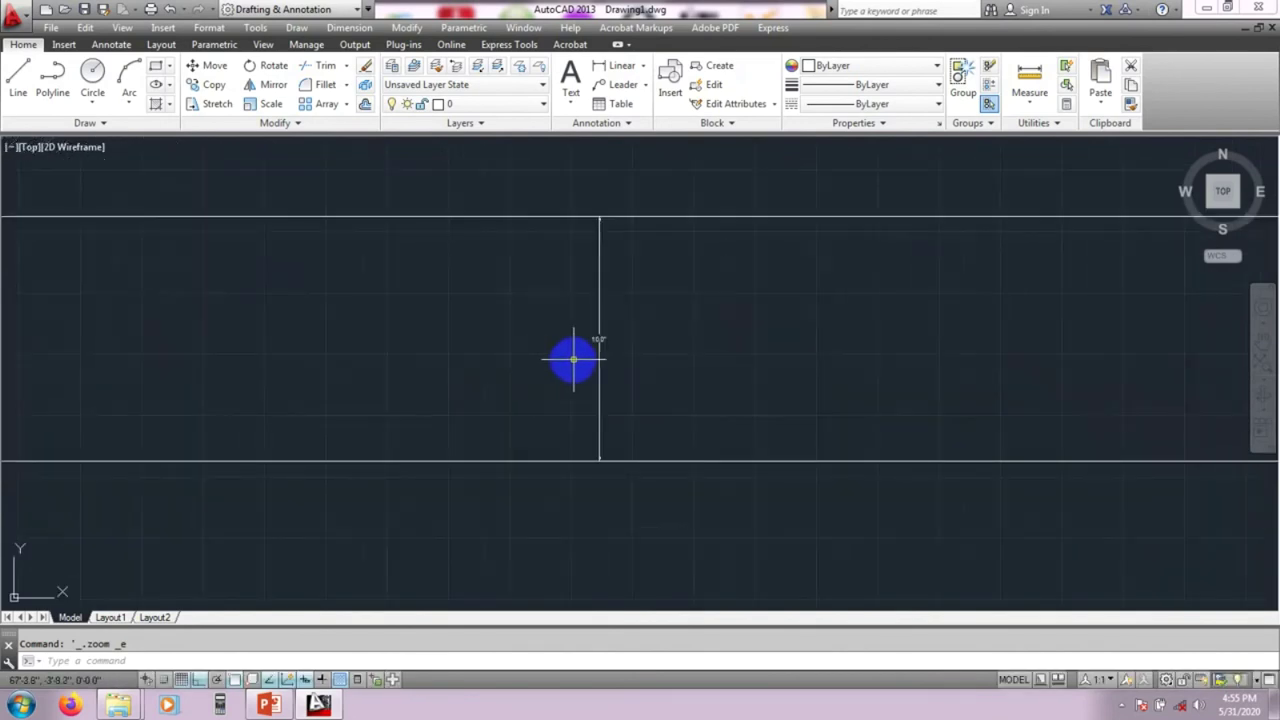
scroll(573, 360, "down", 6)
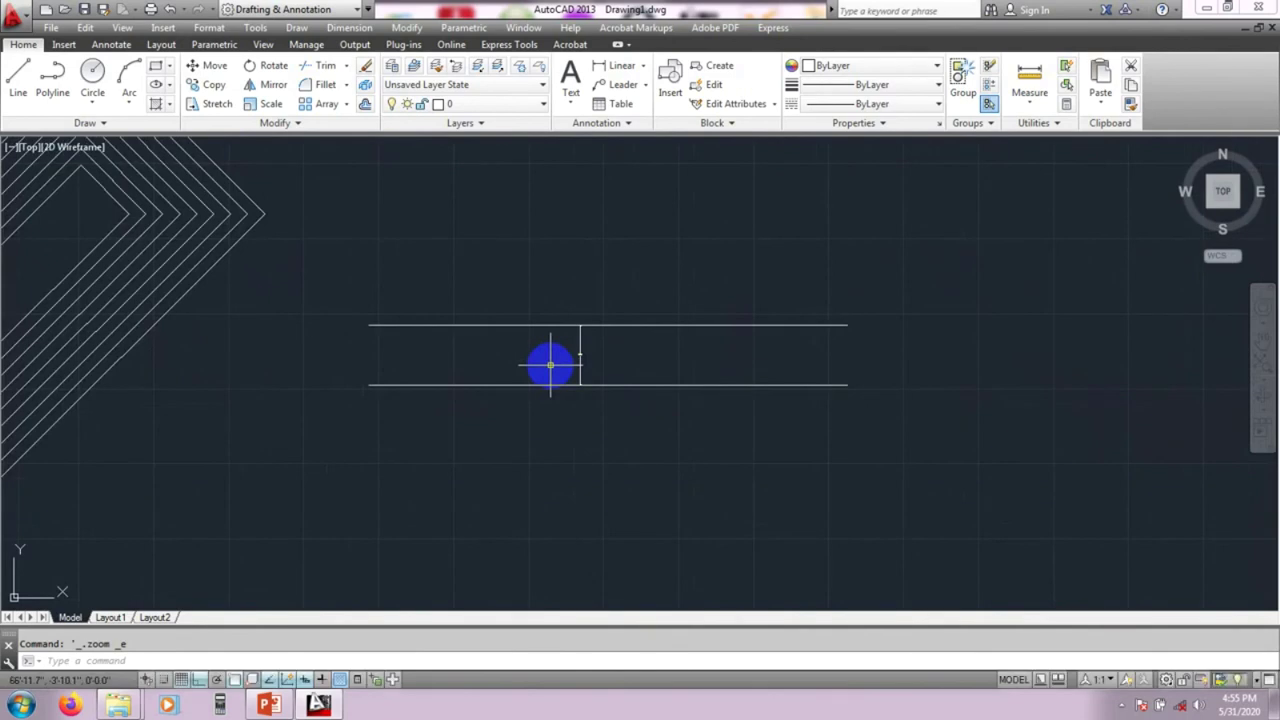
scroll(560, 362, "down", 3)
middle_click_drag(574, 360, 654, 374)
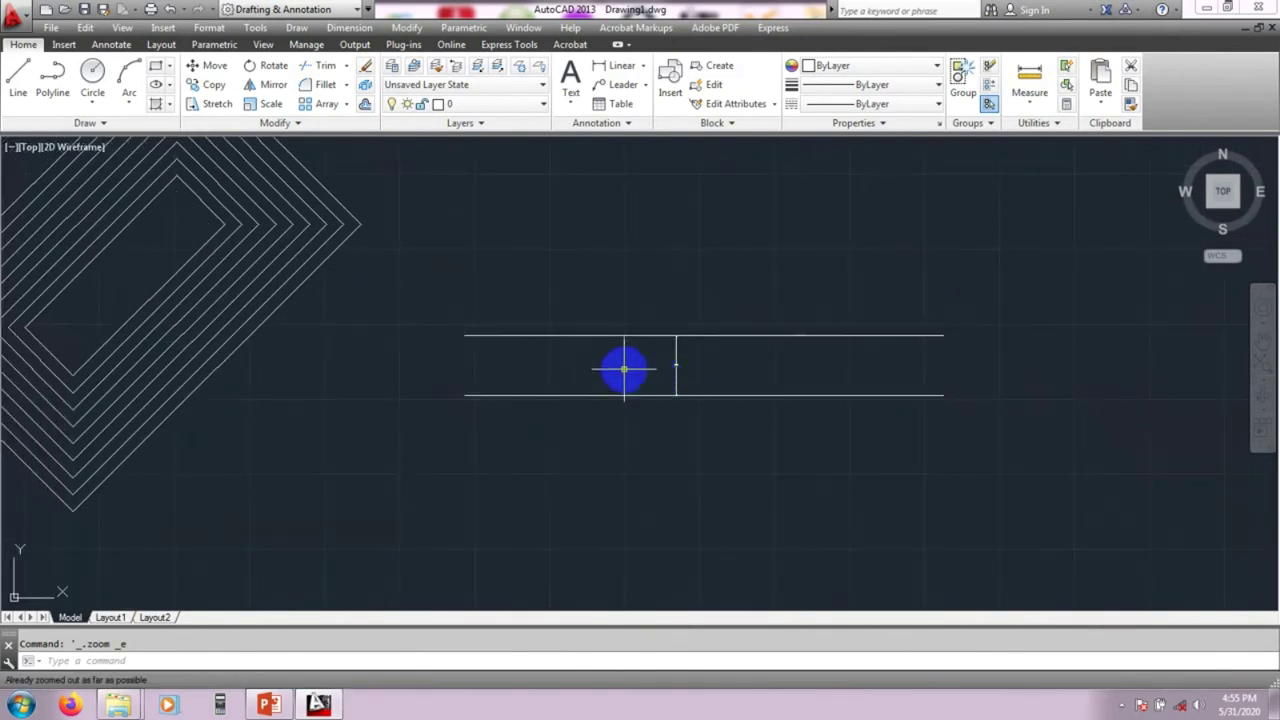
mouse_move(731, 371)
middle_mouse_down()
mouse_move(766, 374)
mouse_move(512, 417)
middle_mouse_up()
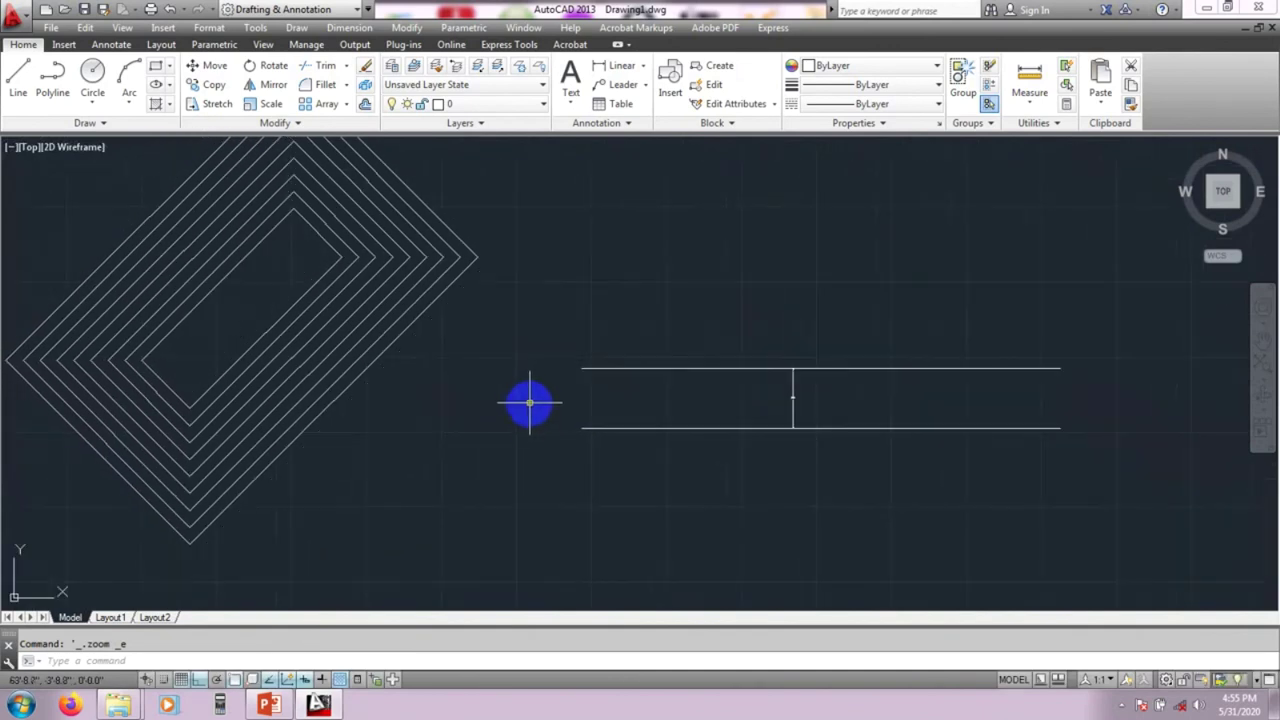
type("RE")
key("Return")
scroll(534, 401, "down", 4)
middle_click_drag(549, 400, 672, 401)
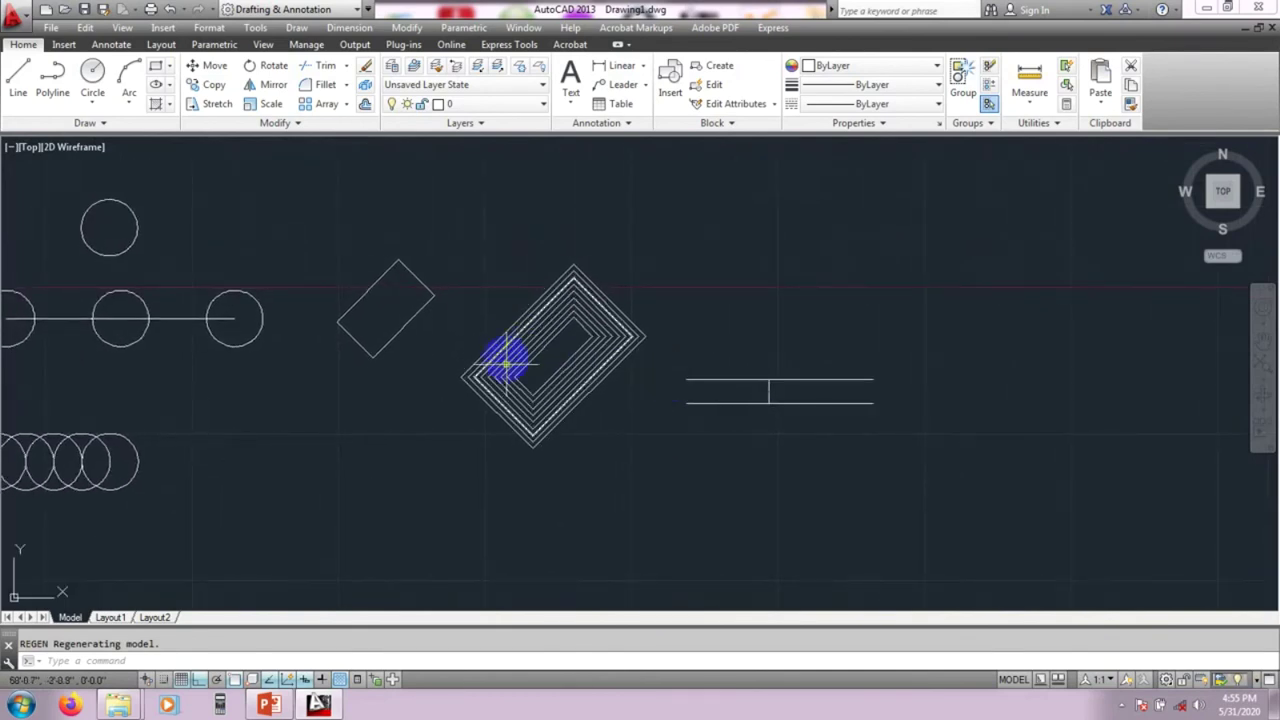